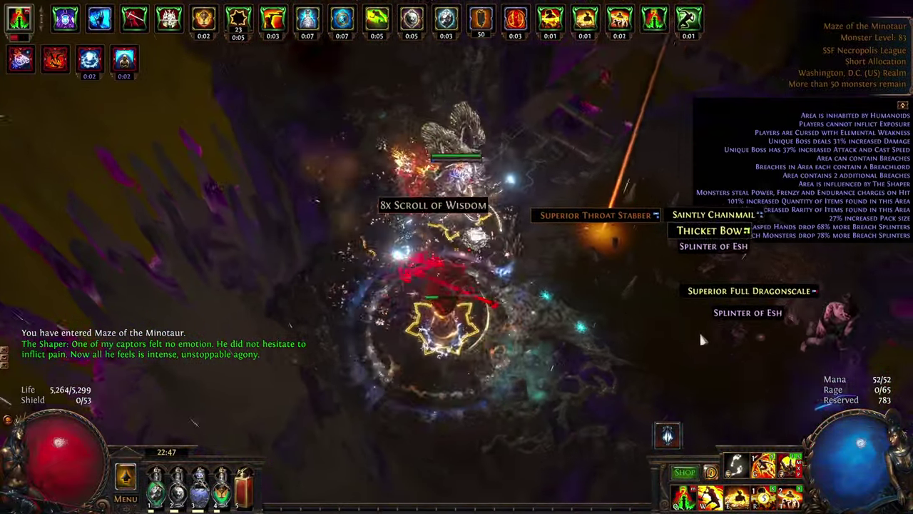
Fight through the breach in Maze of the Minotaur, clearing the monster packs
click(699, 331)
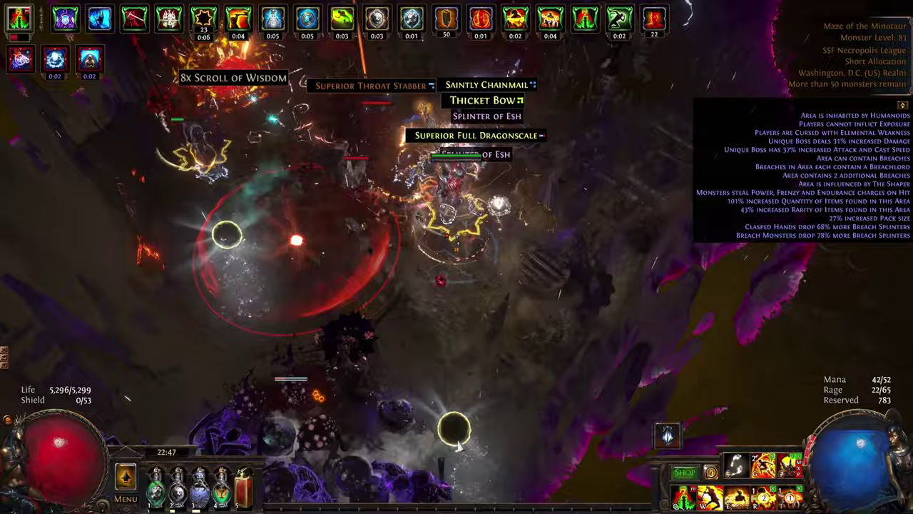
click(457, 442)
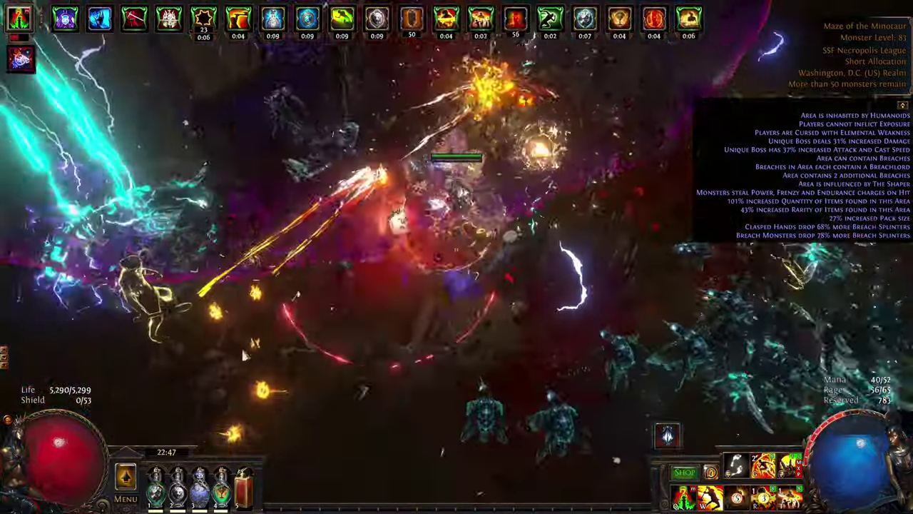
click(290, 401)
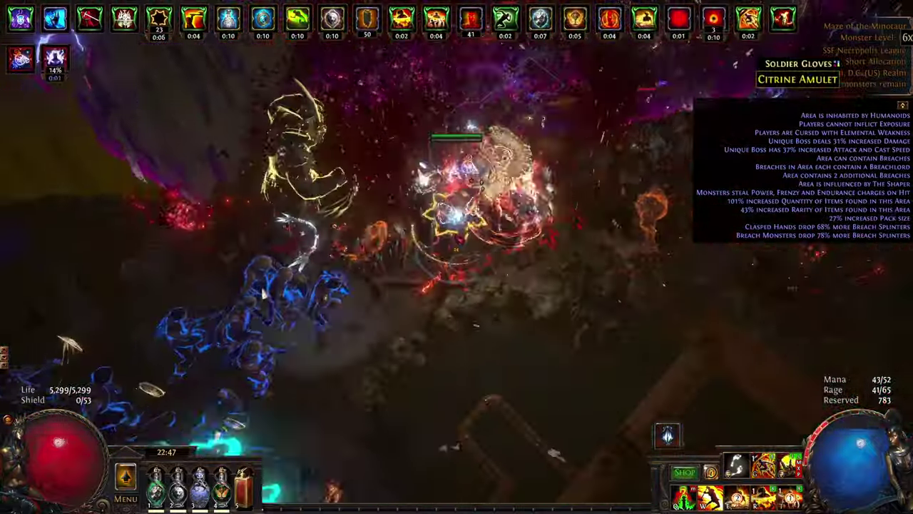
click(263, 291)
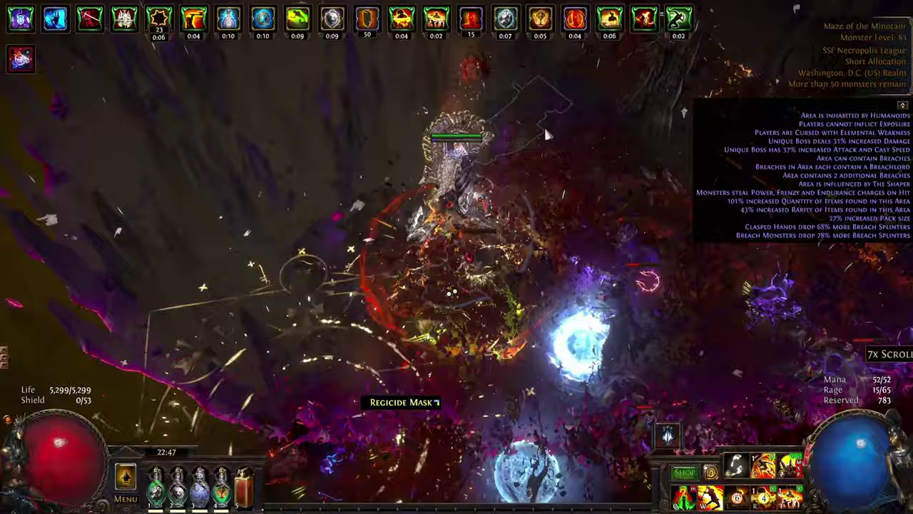
click(699, 287)
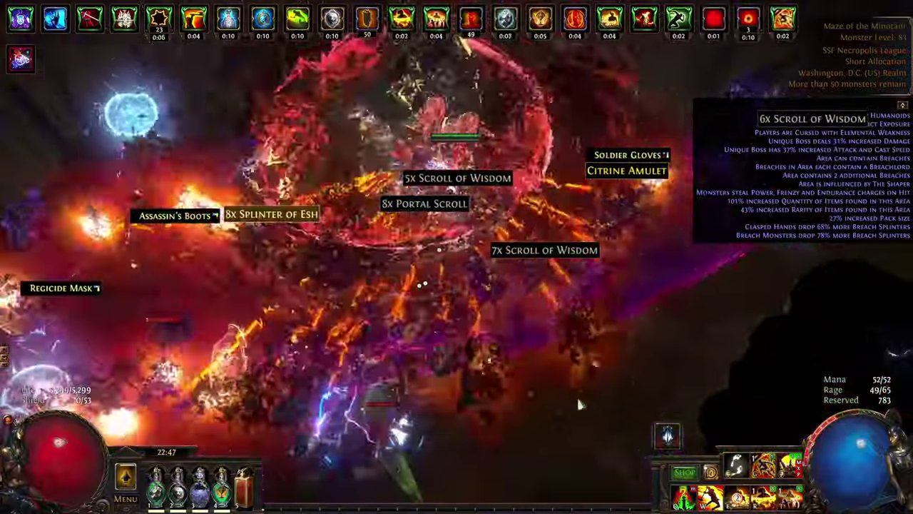
click(579, 405)
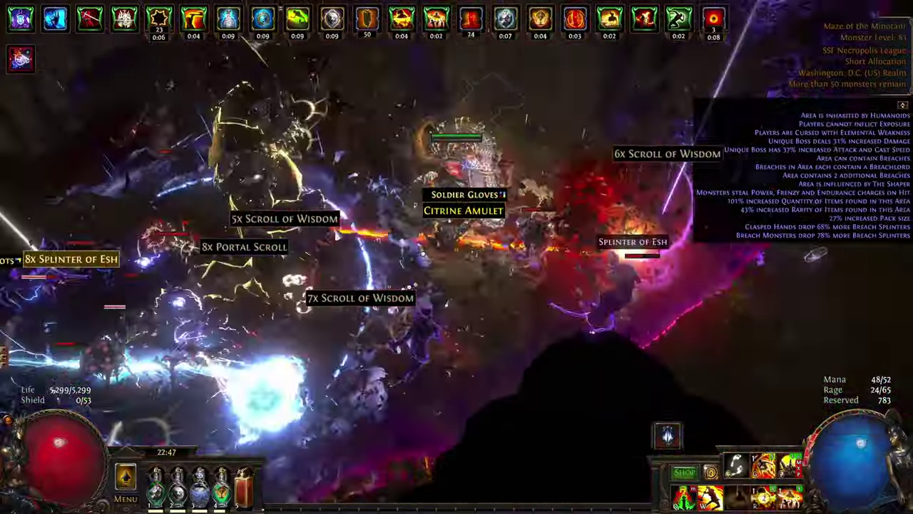
click(605, 140)
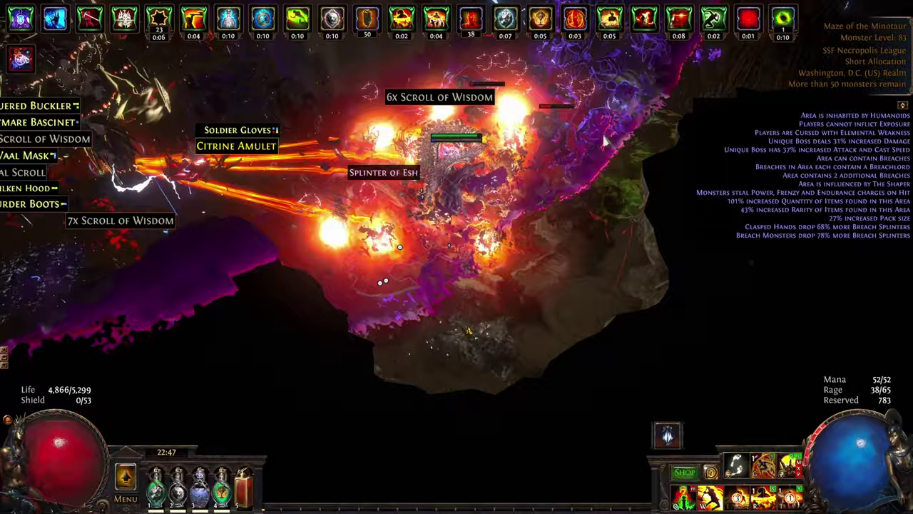
click(605, 140)
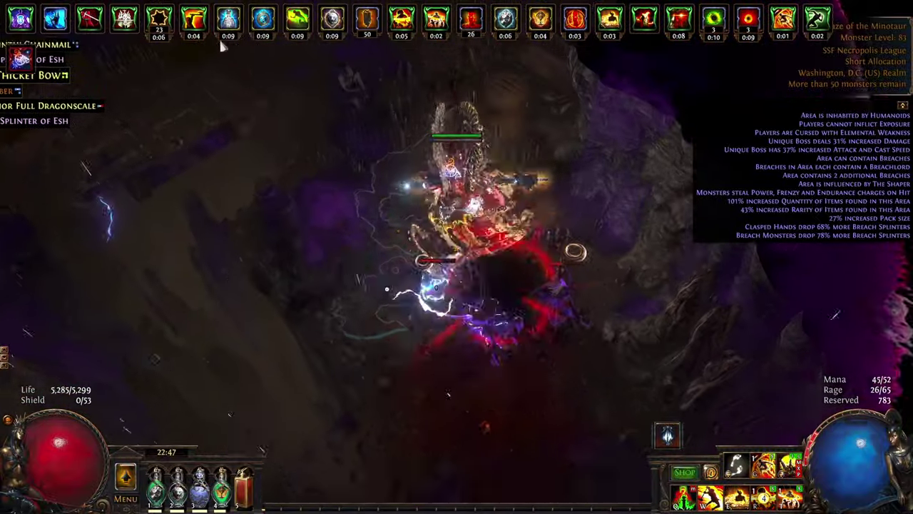
click(233, 72)
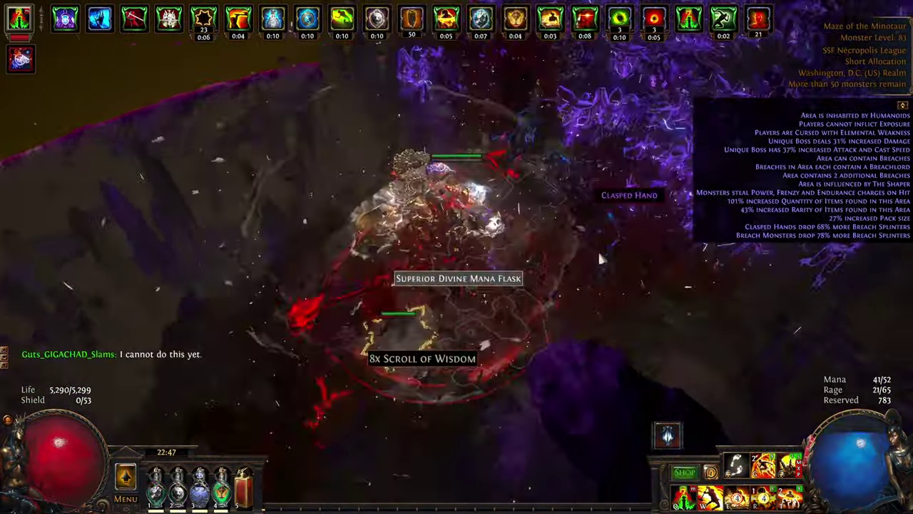
click(560, 200)
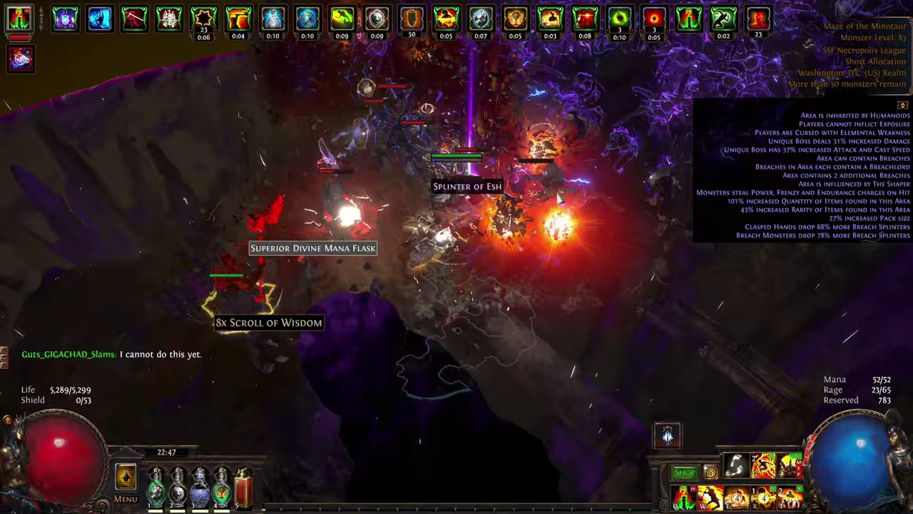
click(583, 131)
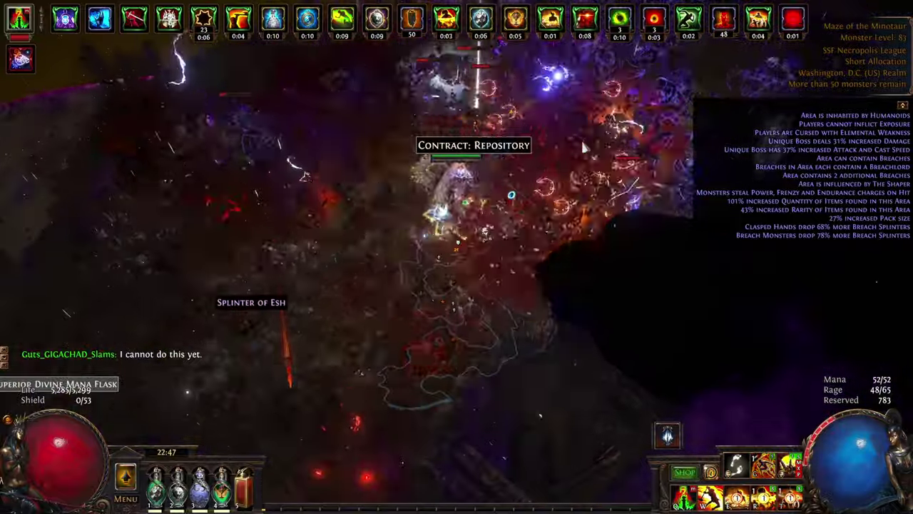
click(581, 134)
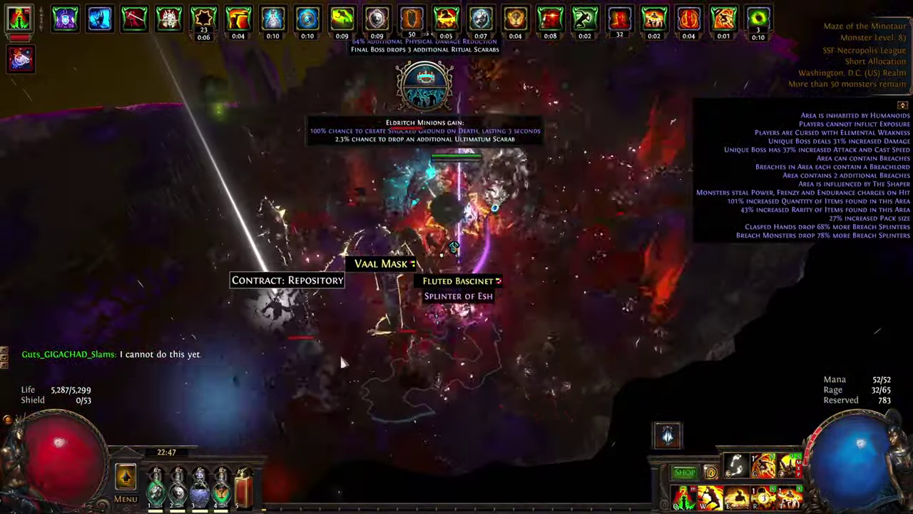
Collect the breach loot, including the Tempering Catalyst and Orb of Scouring
click(341, 360)
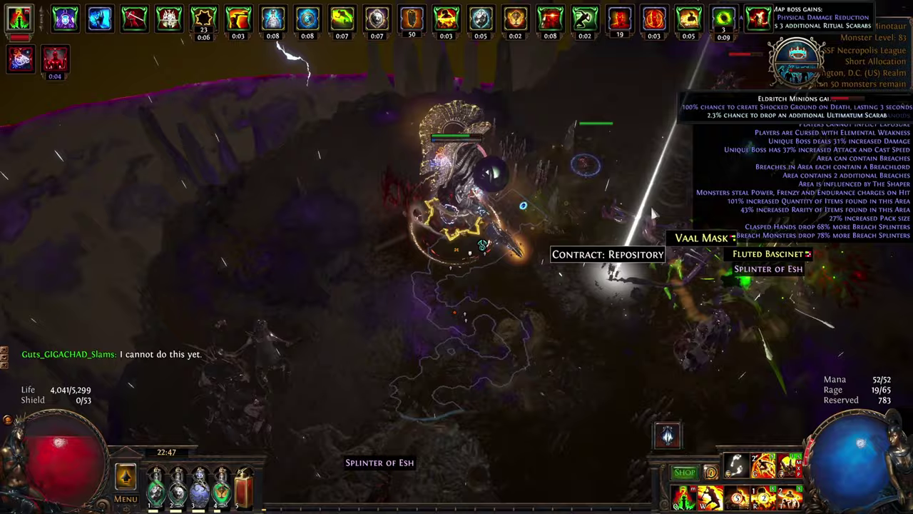
click(653, 213)
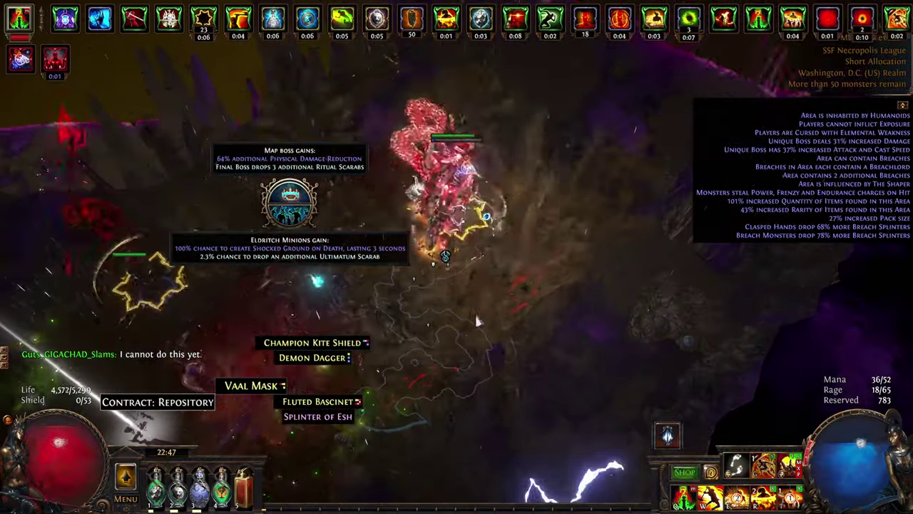
click(232, 308)
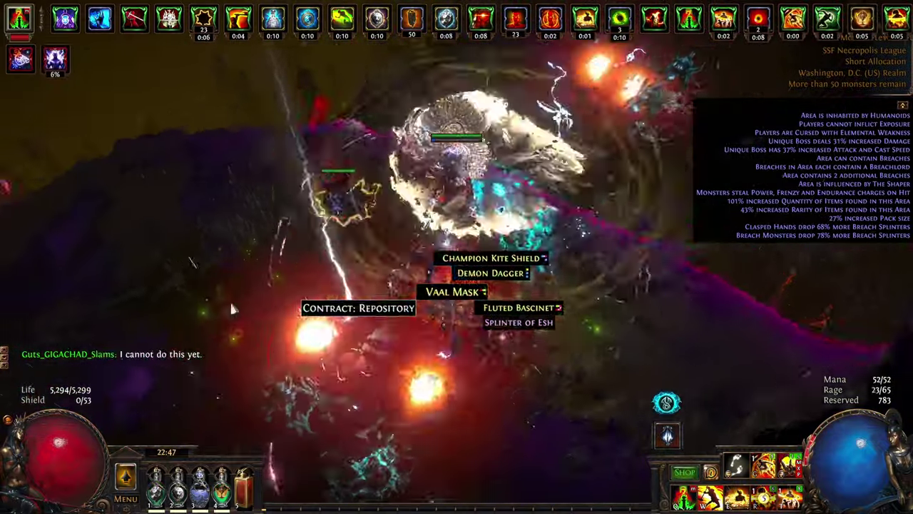
click(591, 288)
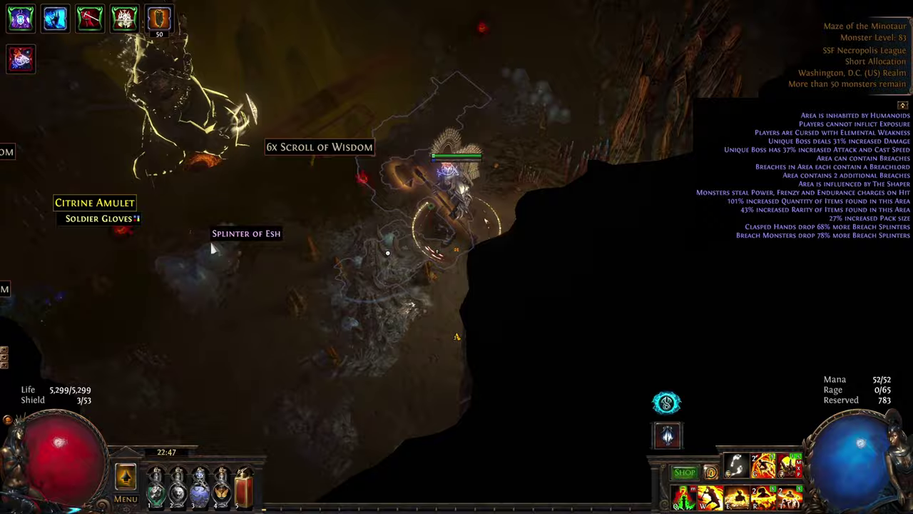
click(212, 248)
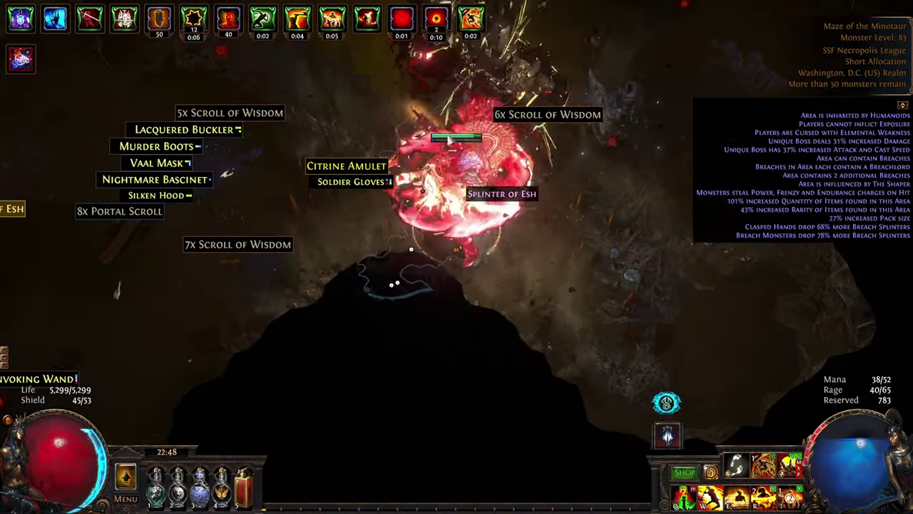
click(449, 139)
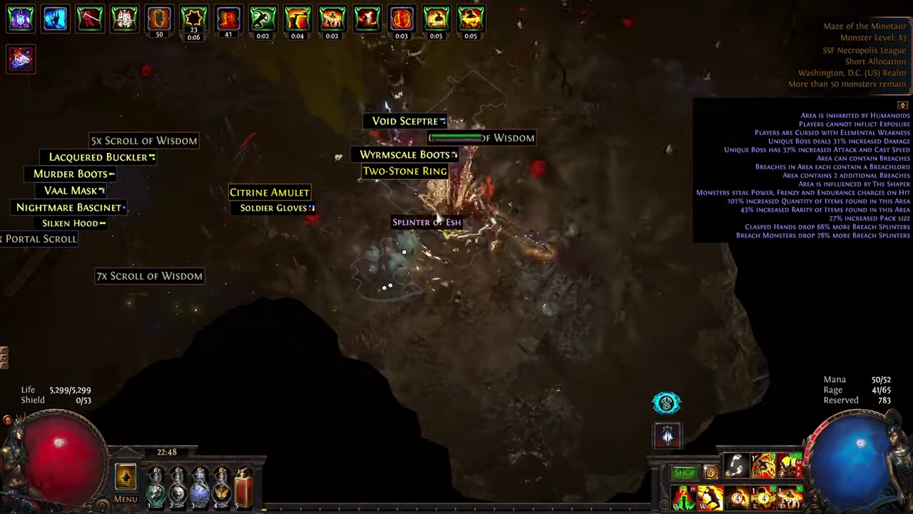
click(265, 255)
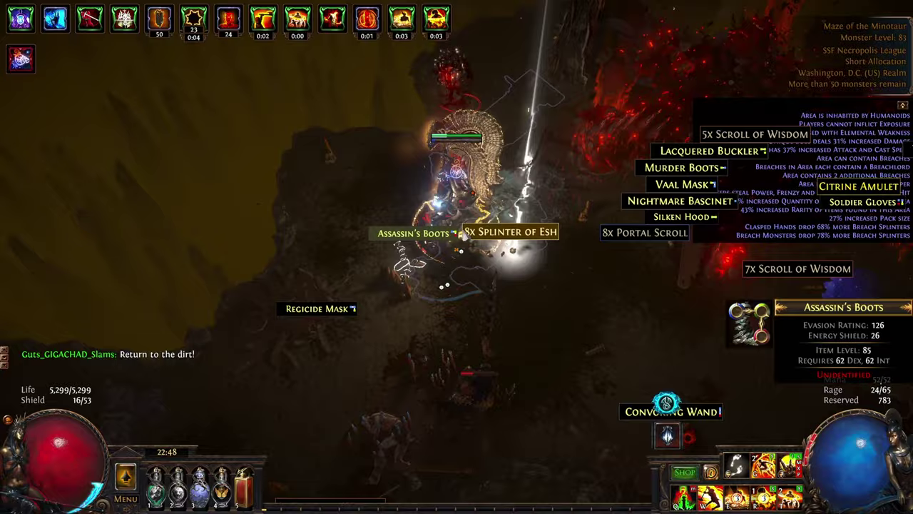
click(523, 341)
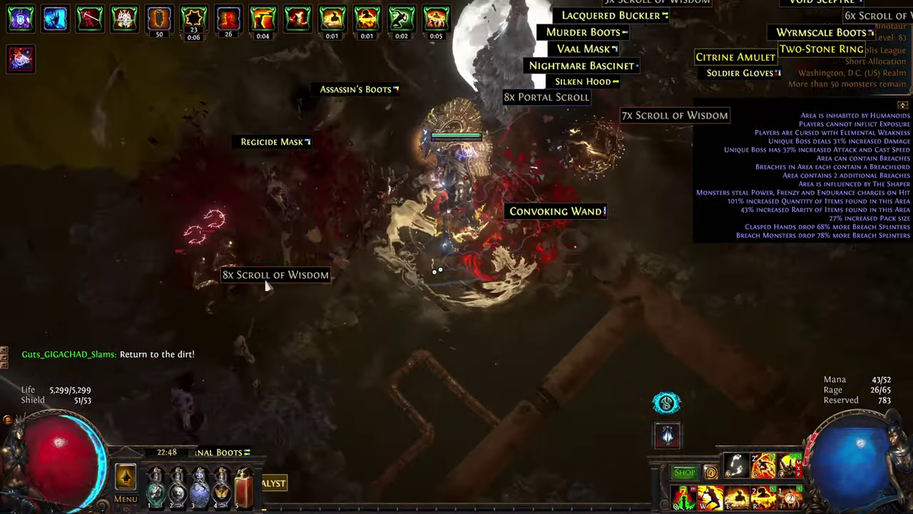
click(264, 277)
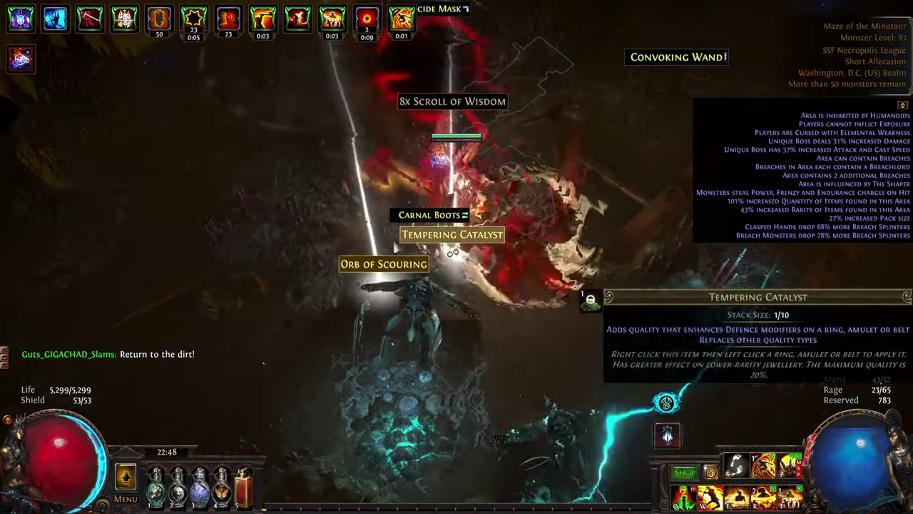
click(395, 245)
click(381, 346)
click(591, 383)
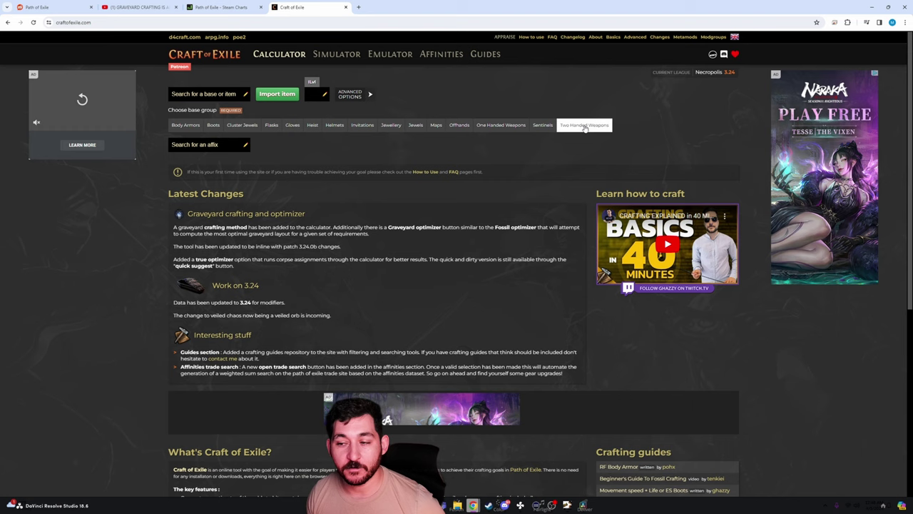
Choose Two Handed Weapons as the base group, clearing and reselecting it once
click(584, 126)
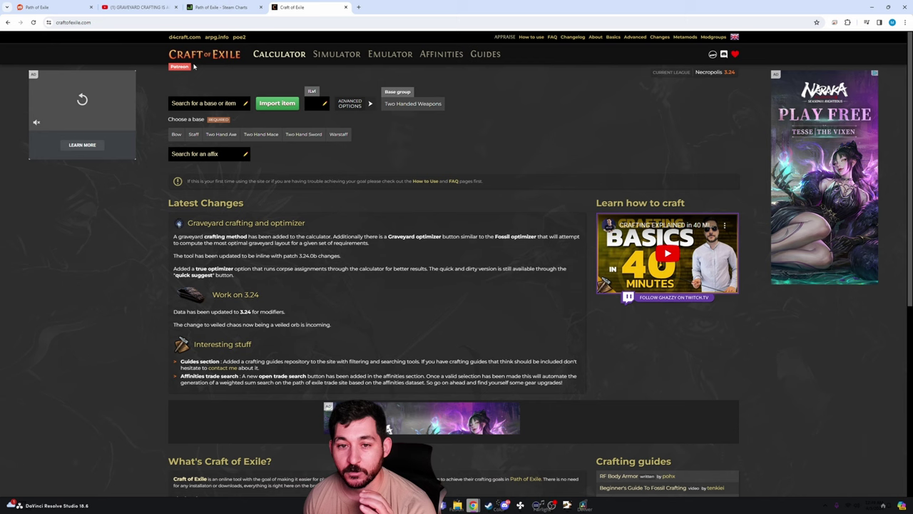
click(393, 105)
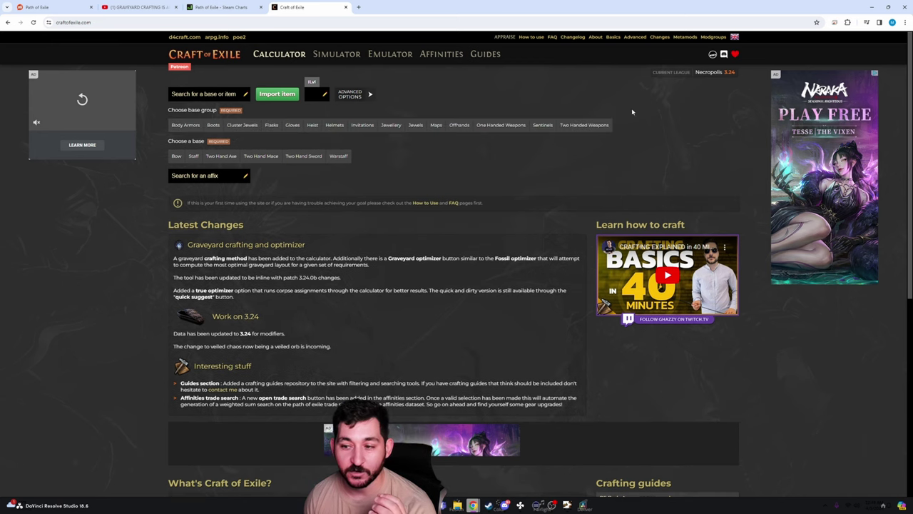
click(603, 126)
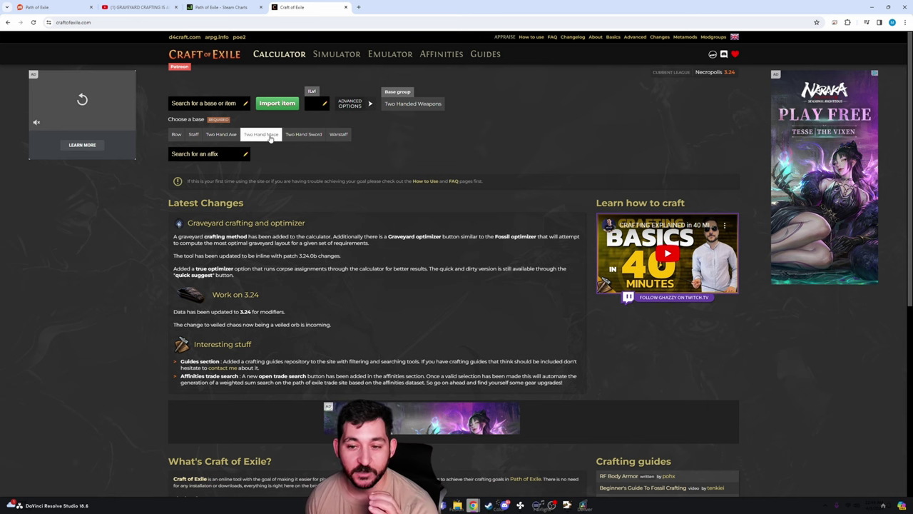
Pick Bow as the base and require the top 17-19% Attack Speed tier
click(176, 134)
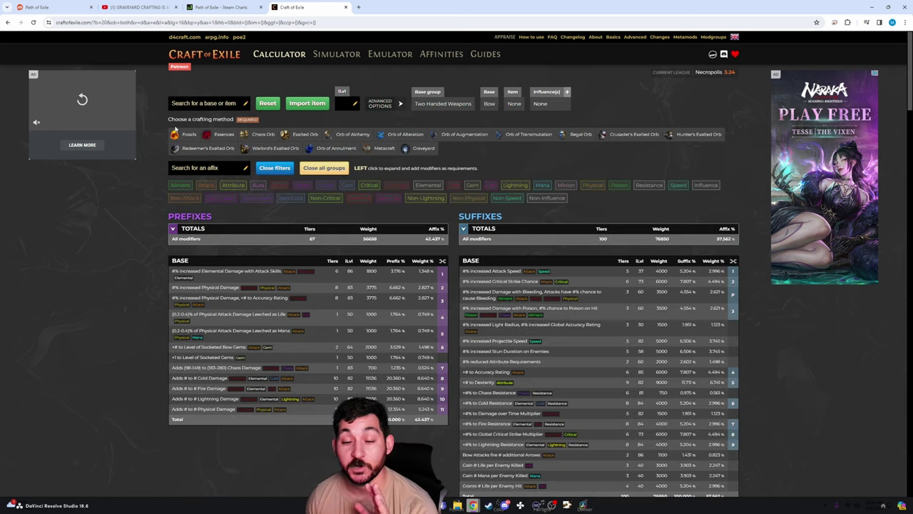
click(521, 271)
click(540, 324)
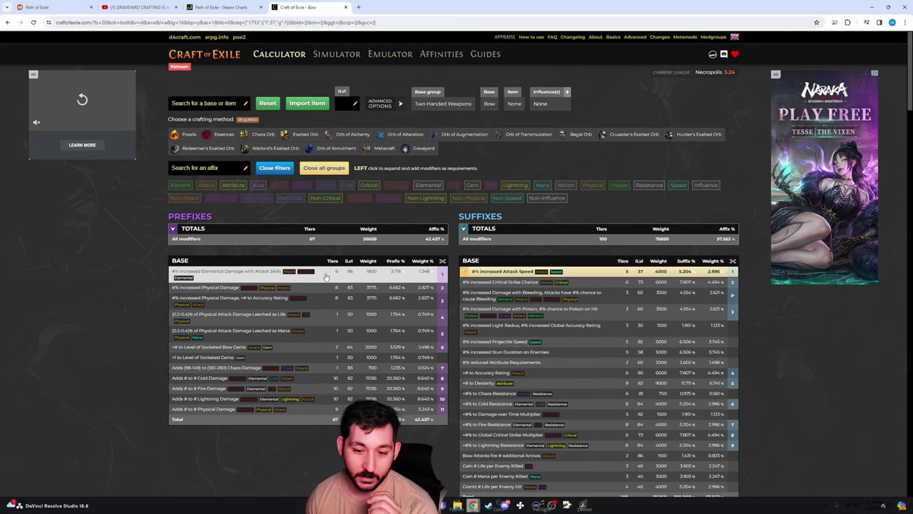
Require the top Cold, Fire and Lightning Damage prefix tiers
click(326, 378)
scroll(291, 359, down, 5)
click(314, 160)
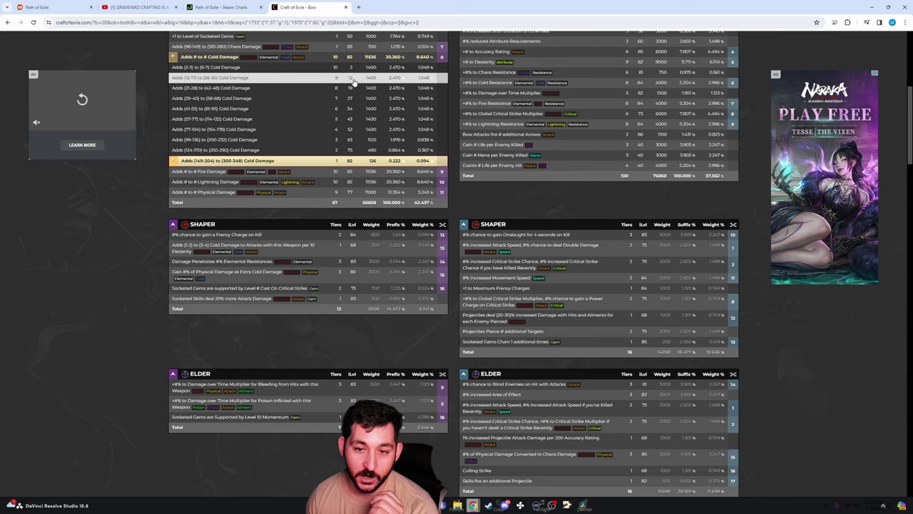
click(321, 69)
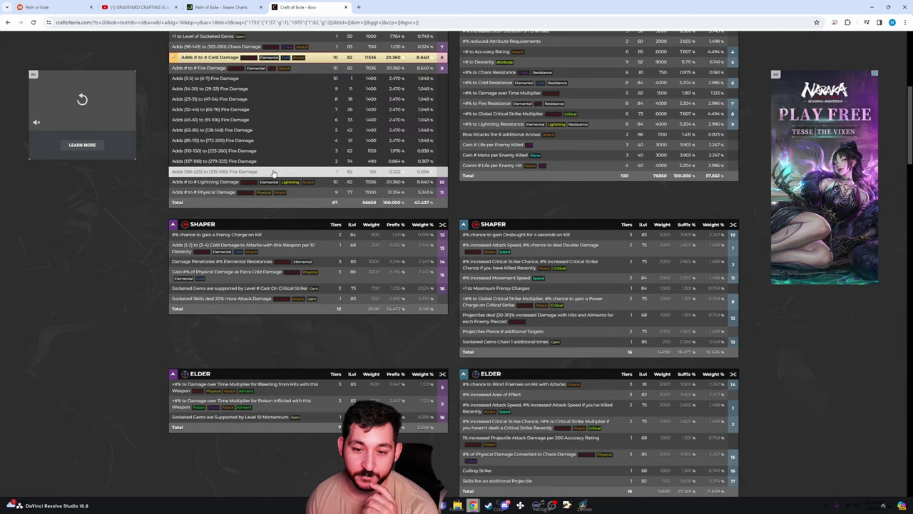
click(318, 171)
click(319, 183)
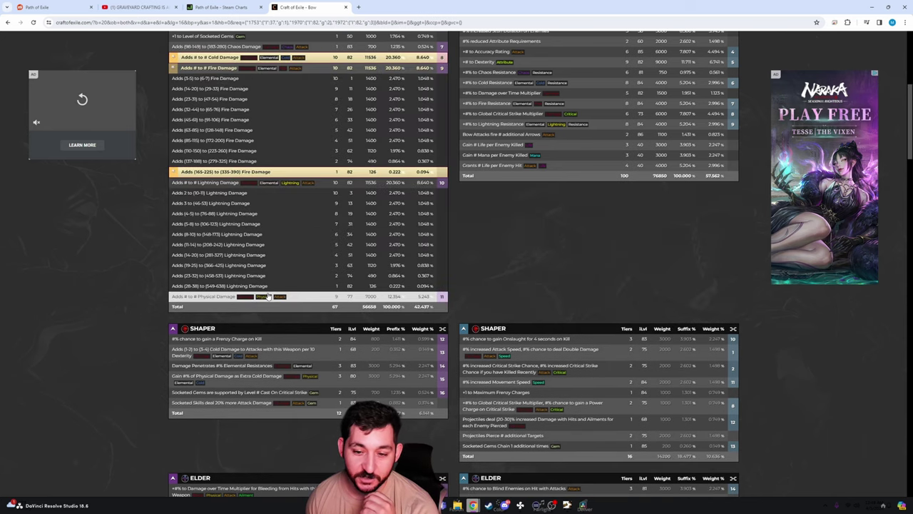
click(371, 285)
scroll(375, 272, up, 2)
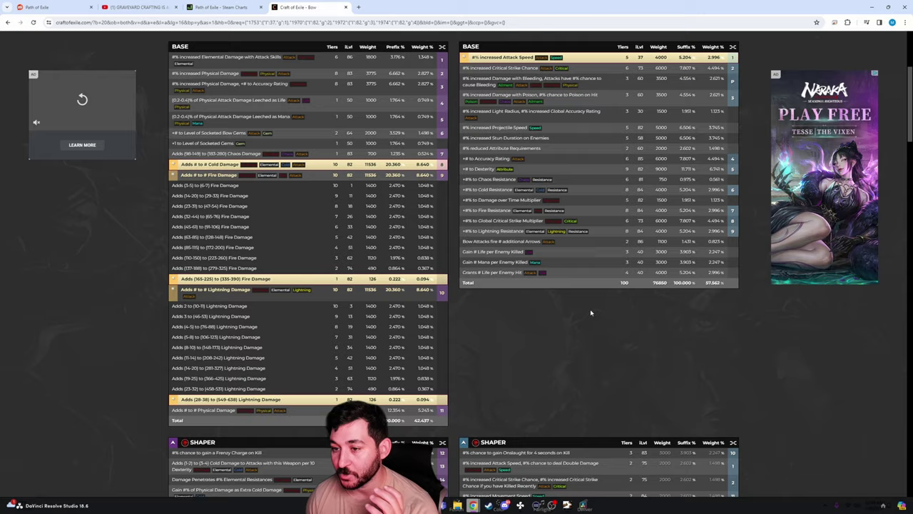
scroll(590, 312, up, 2)
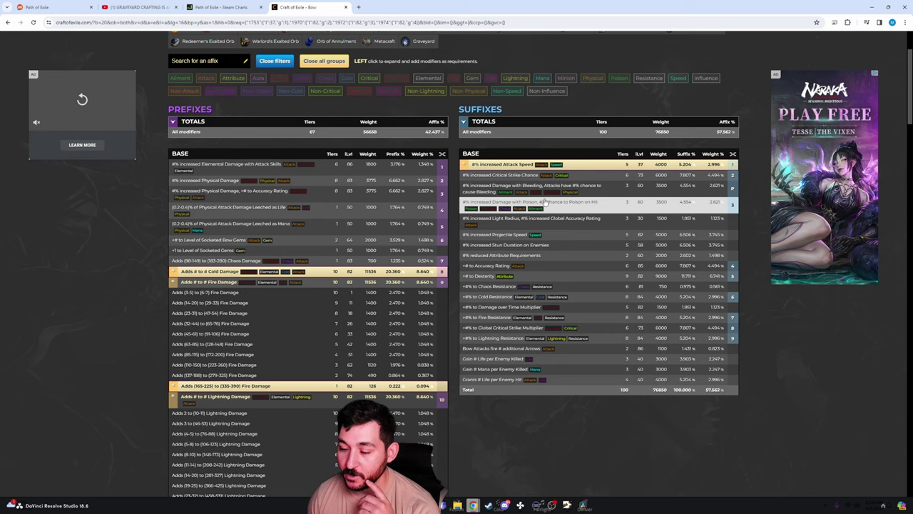
Require the (35-38)% Critical Strike Chance suffix tier
click(503, 175)
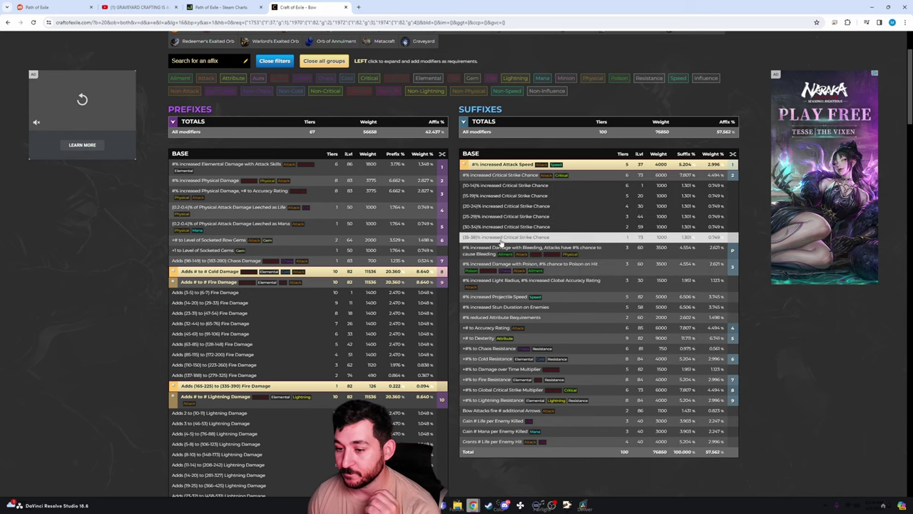
click(503, 238)
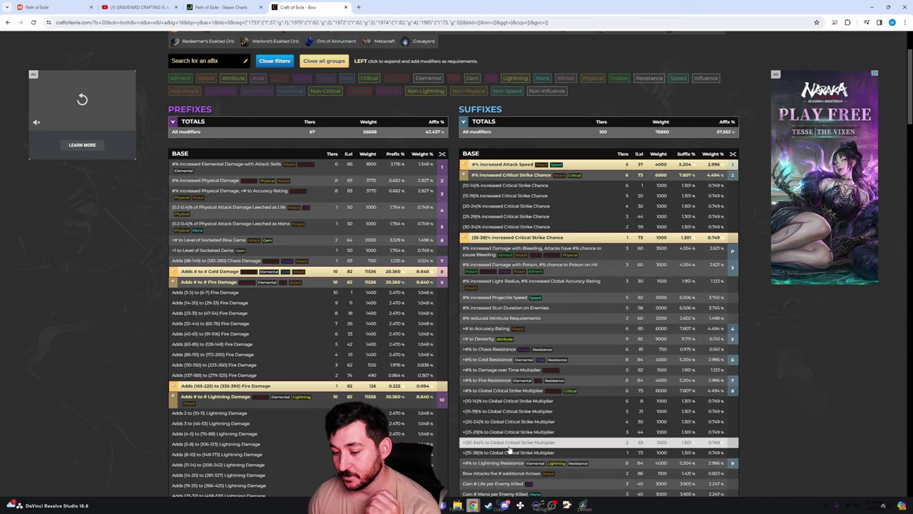
scroll(465, 385, up, 3)
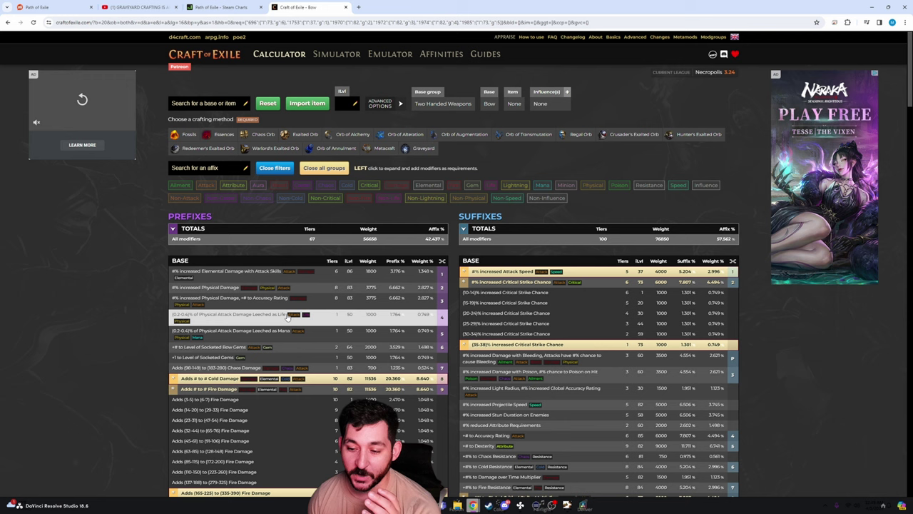
click(425, 148)
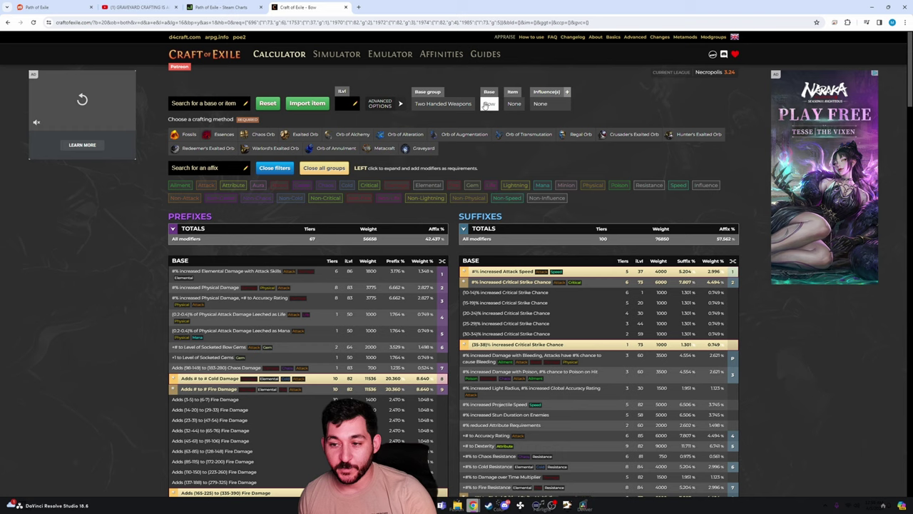
Reselect the top Cold Damage prefix tier as the requirement instead
scroll(383, 316, down, 2)
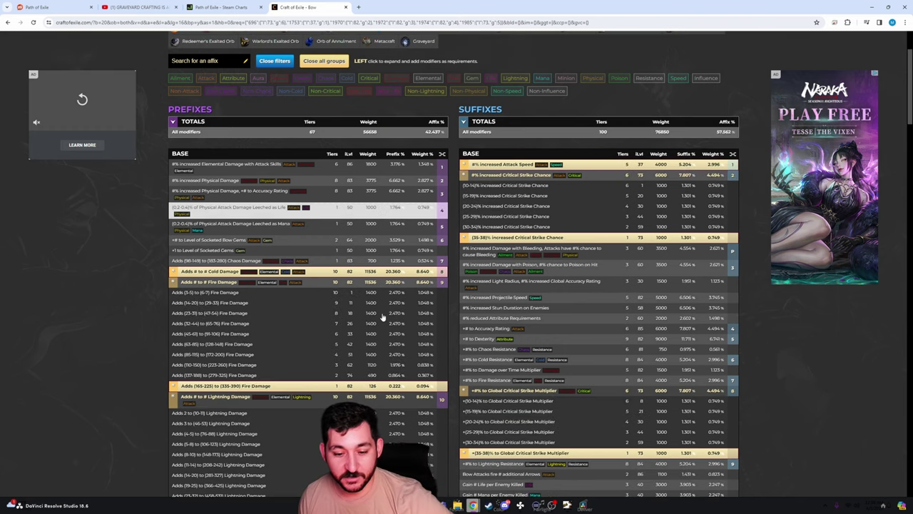
scroll(247, 274, down, 2)
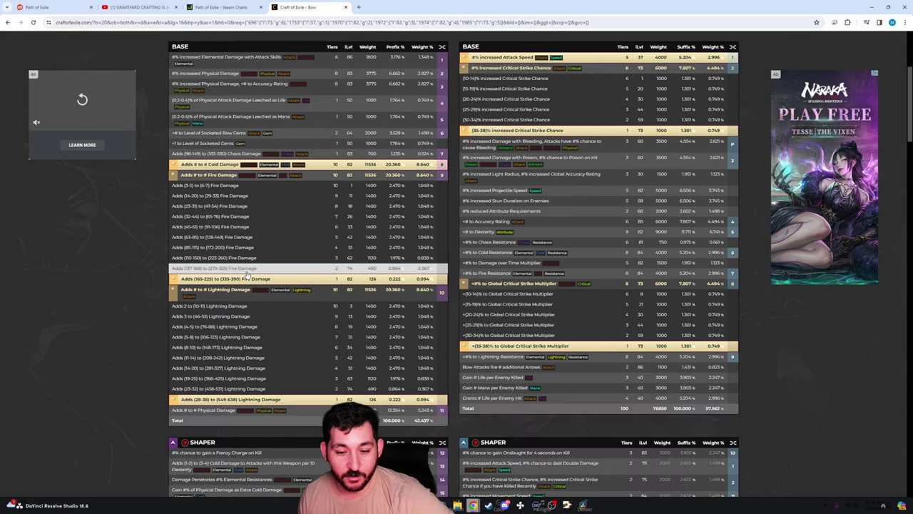
click(192, 166)
scroll(221, 314, up, 4)
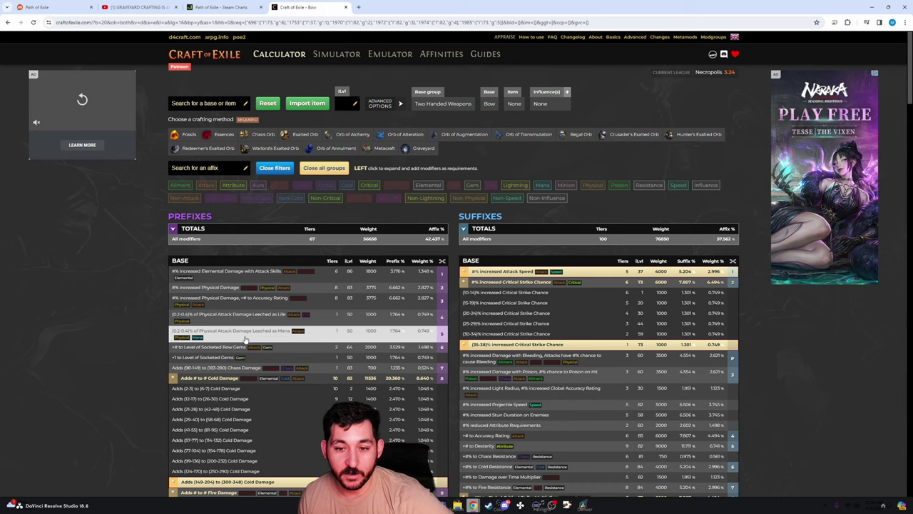
scroll(271, 307, down, 4)
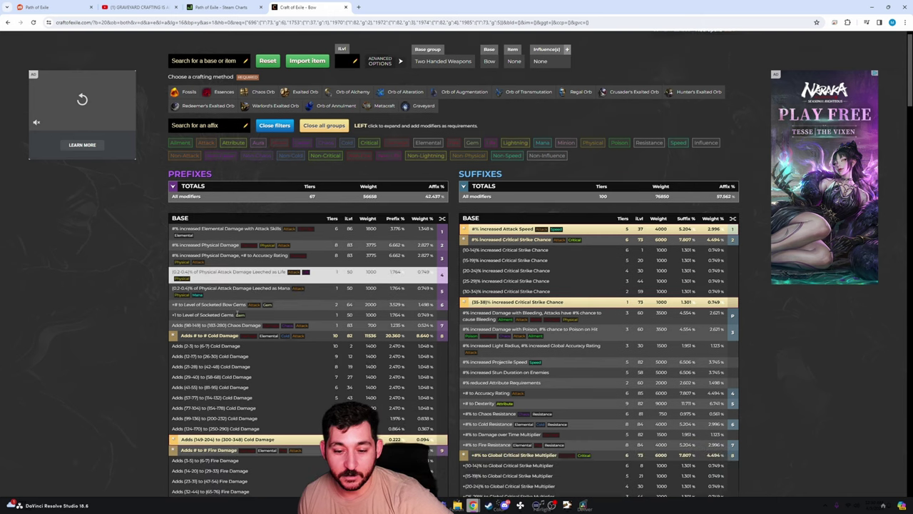
click(214, 267)
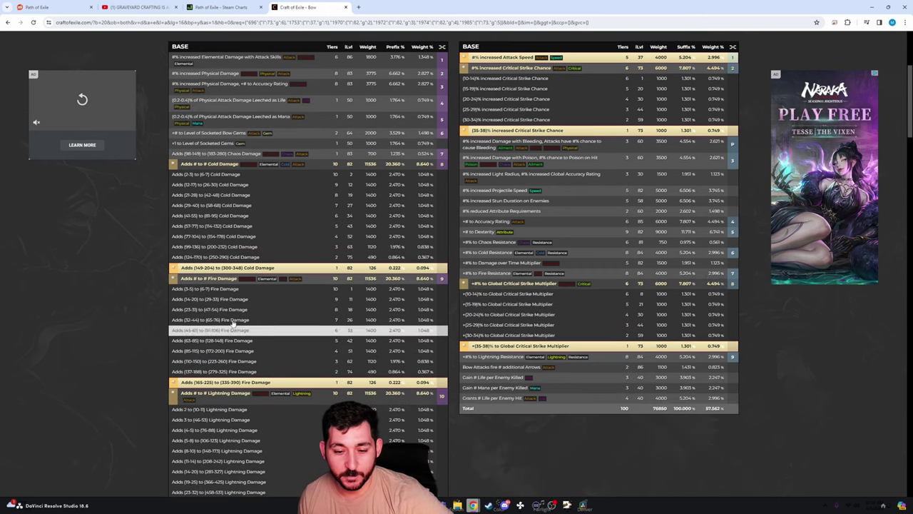
scroll(243, 307, down, 3)
scroll(249, 300, up, 3)
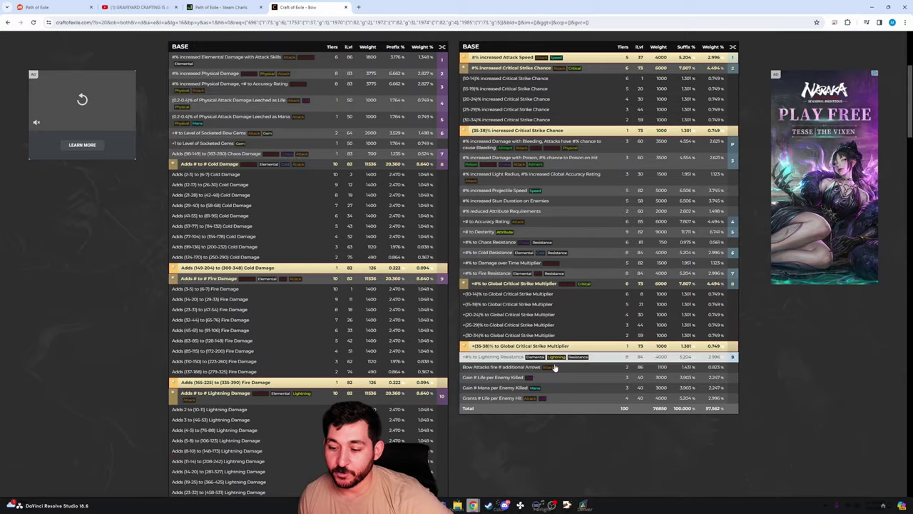
scroll(428, 392, up, 3)
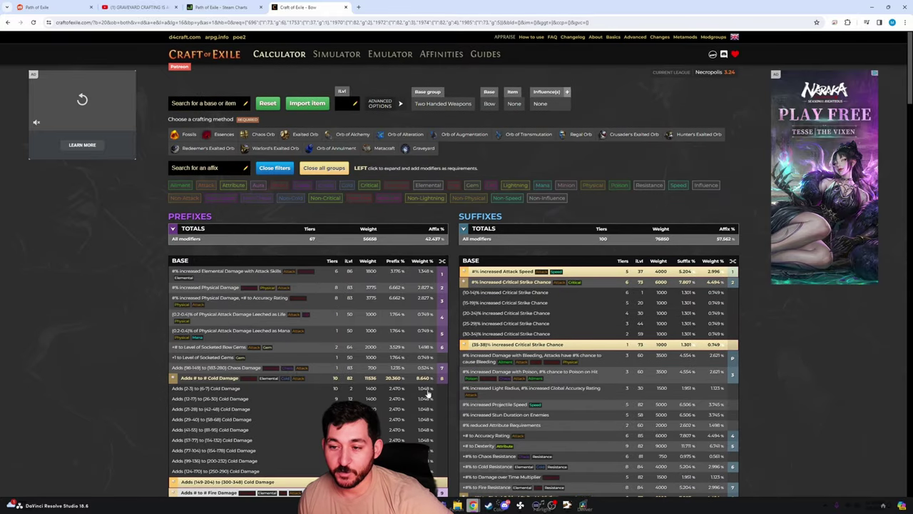
Use the Graveyard method and review the estimate of about 58,610,566 tries at 63.212% confidence
click(423, 148)
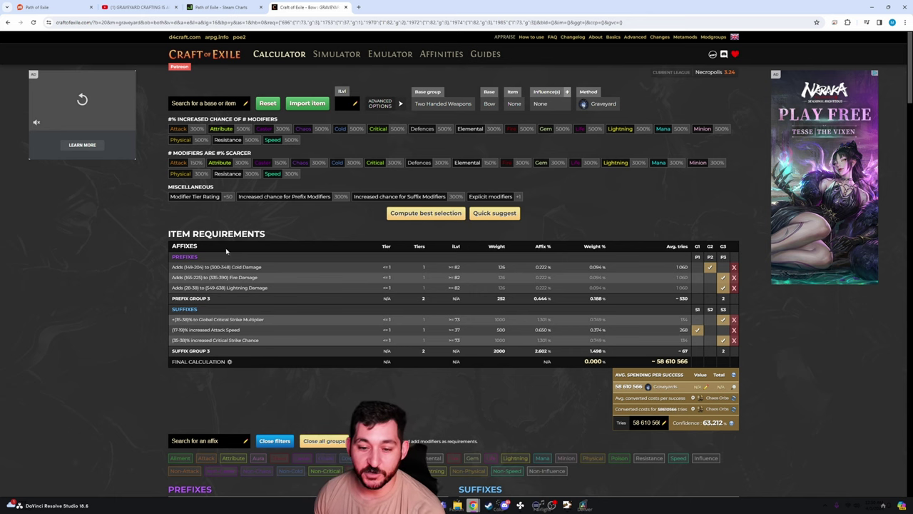
scroll(225, 307, down, 3)
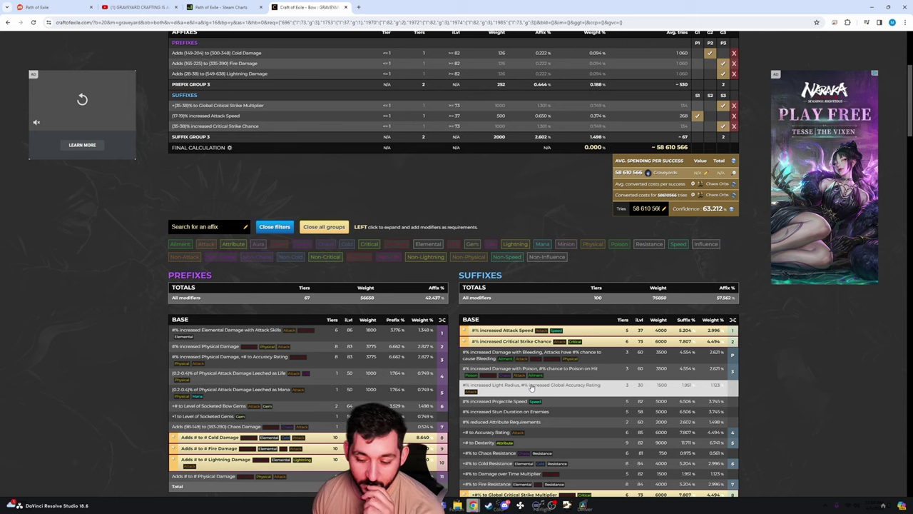
scroll(299, 364, up, 3)
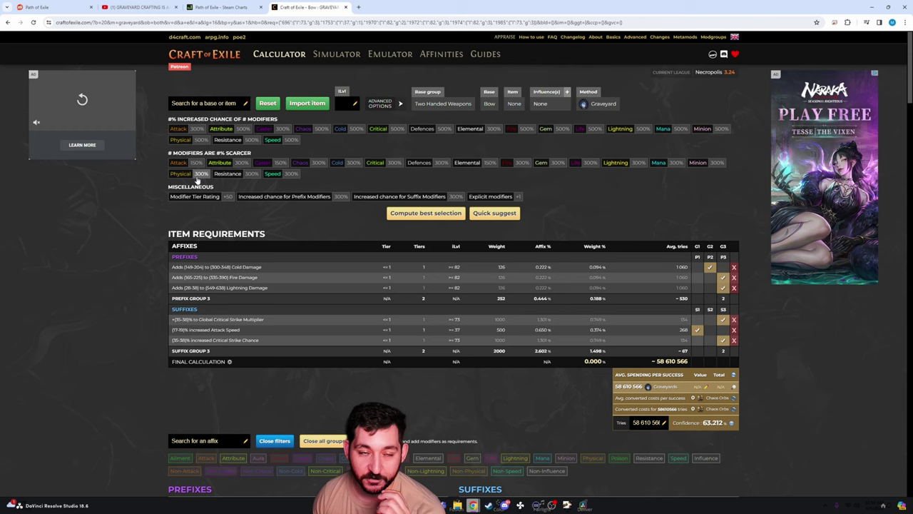
scroll(241, 262, down, 3)
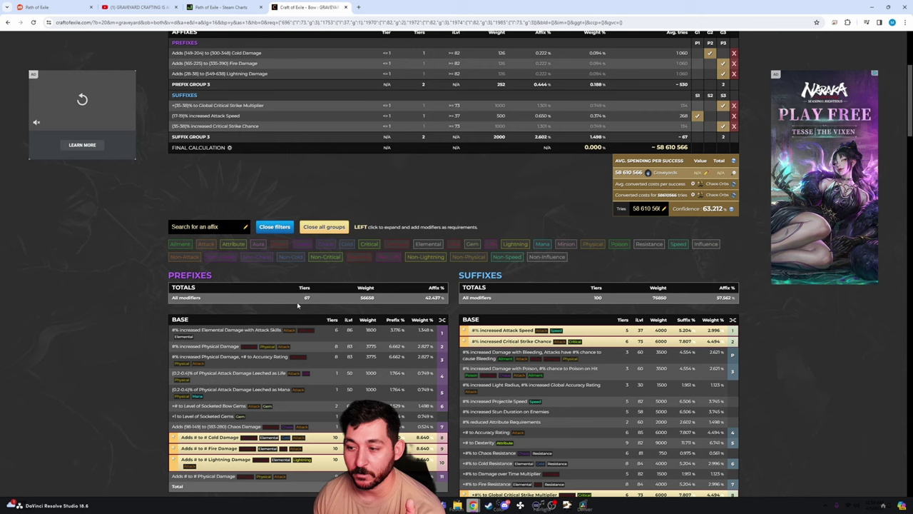
scroll(380, 312, up, 3)
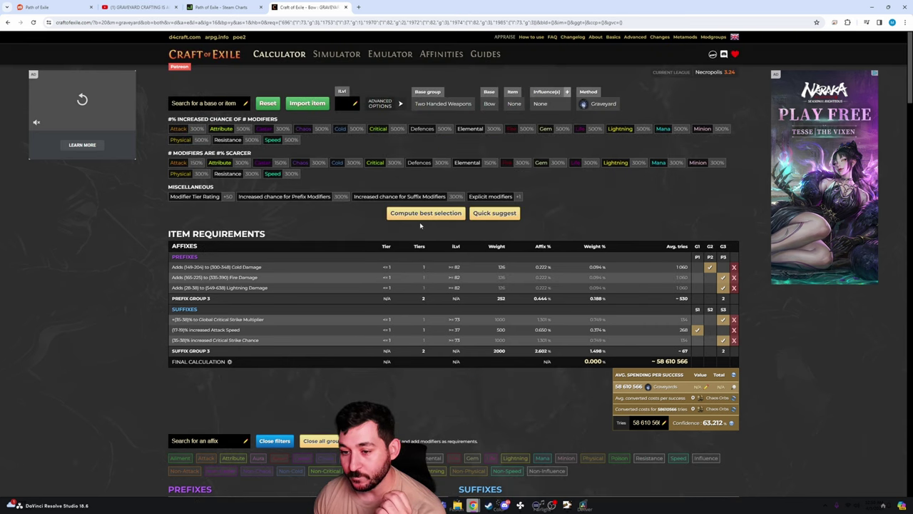
Compute the best selection to fill all 88 graves, cutting the estimate to 2 tries
click(418, 217)
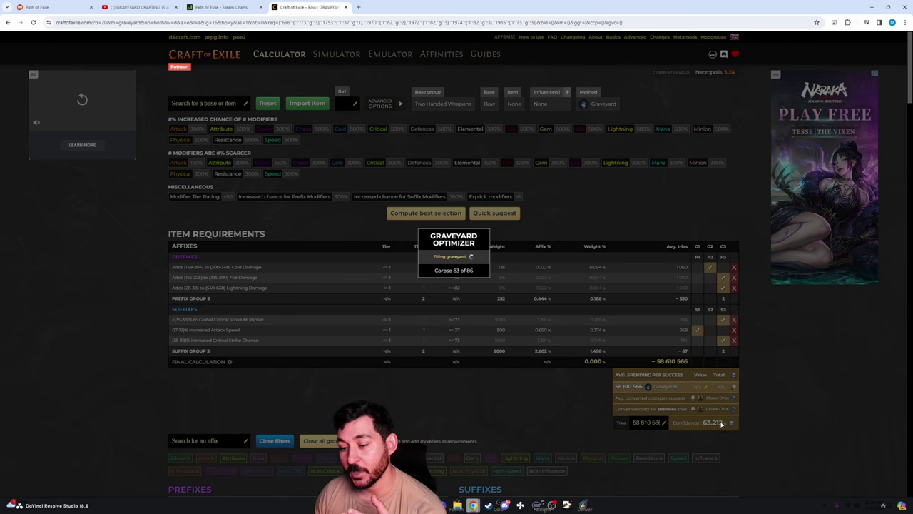
scroll(521, 389, down, 2)
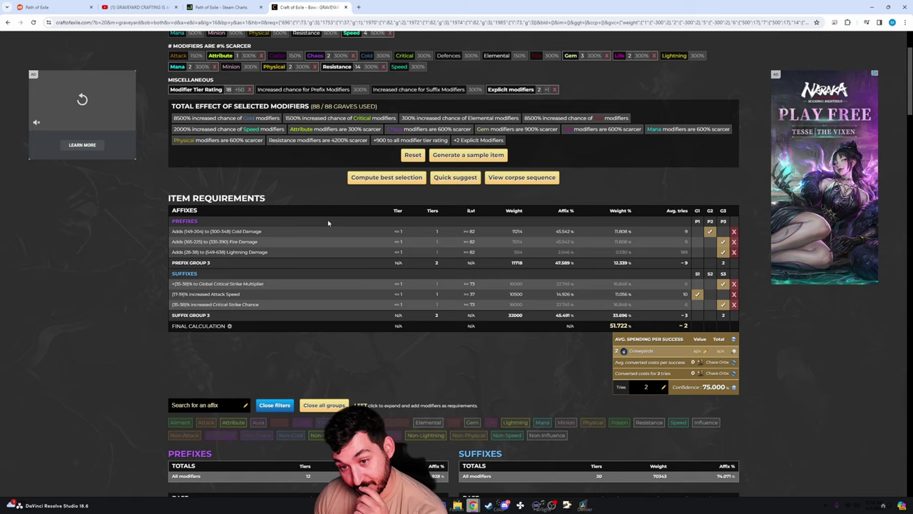
scroll(328, 224, up, 2)
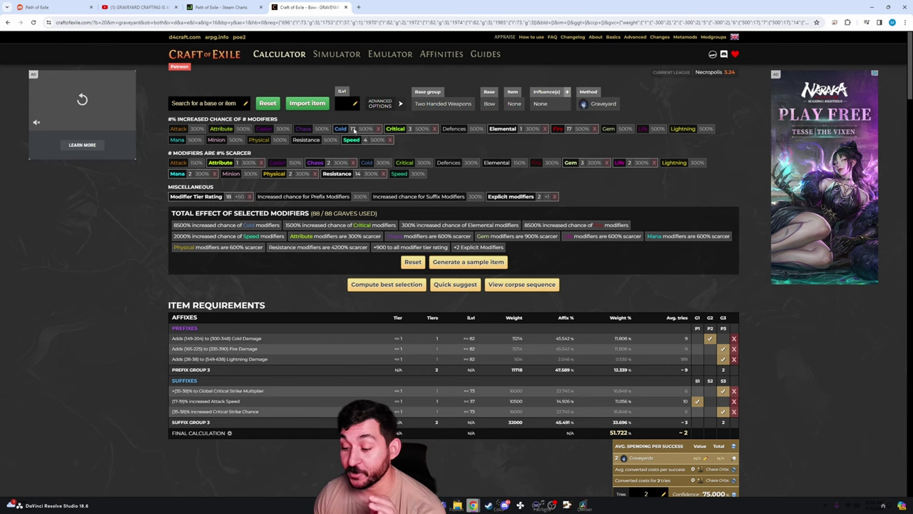
scroll(500, 257, down, 2)
click(652, 389)
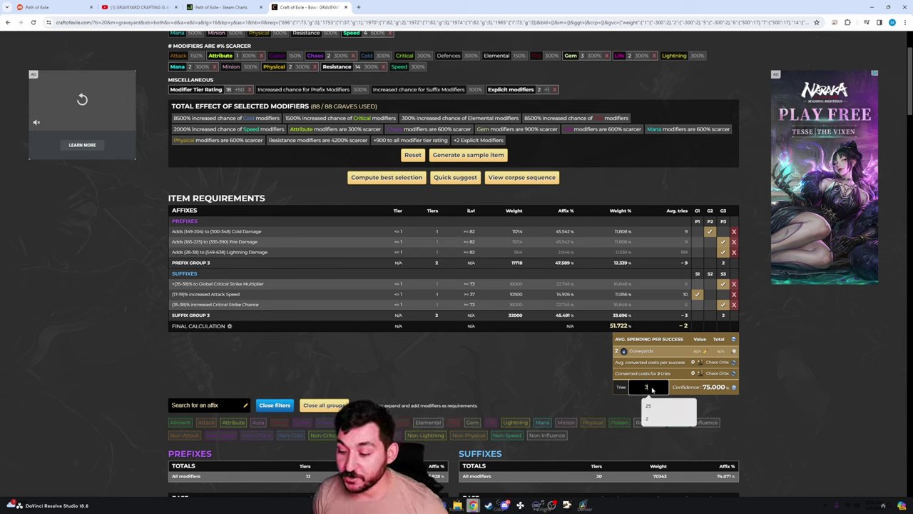
text(34)
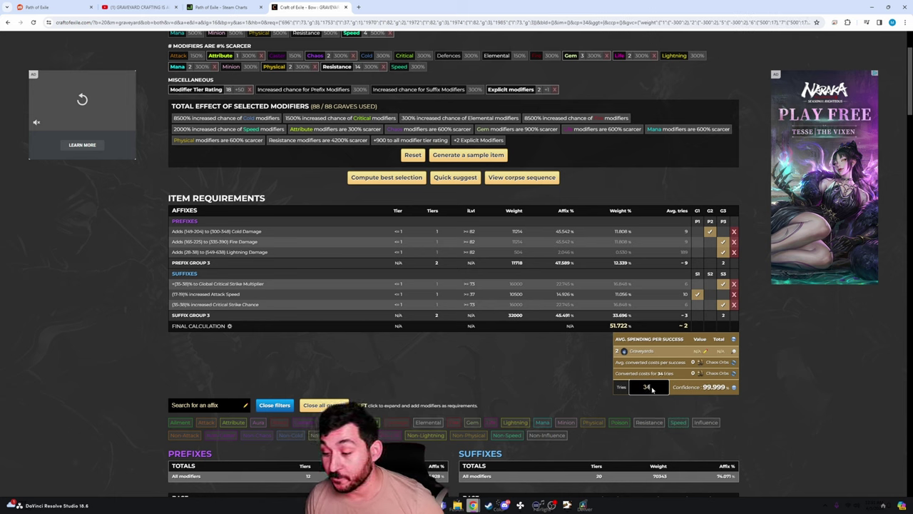
key(Up)
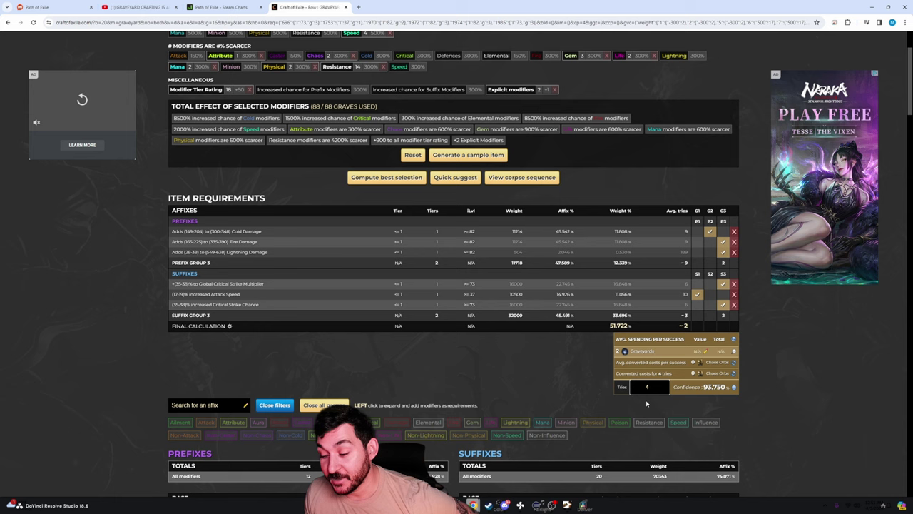
click(491, 394)
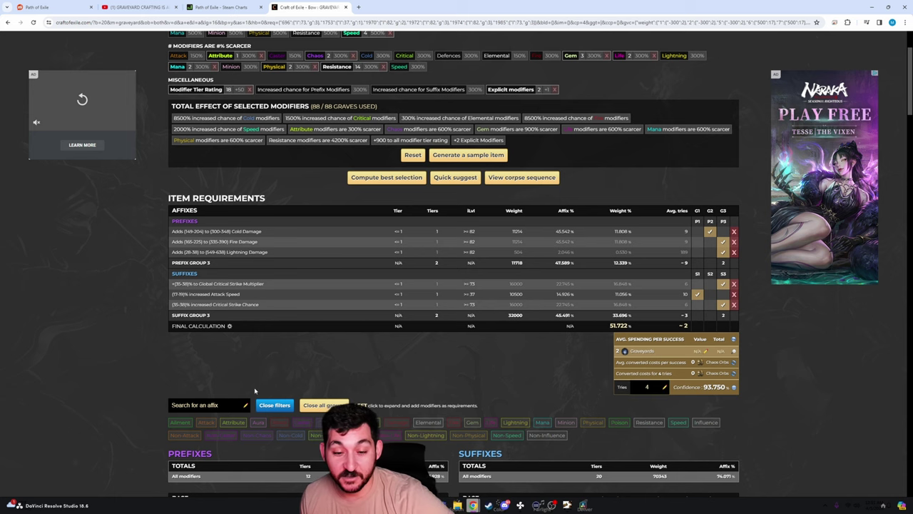
scroll(285, 343, up, 3)
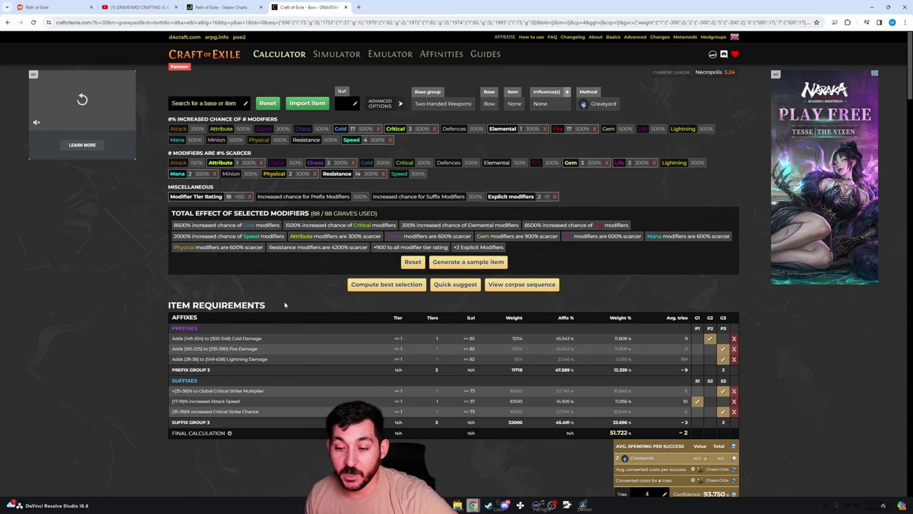
scroll(284, 301, down, 2)
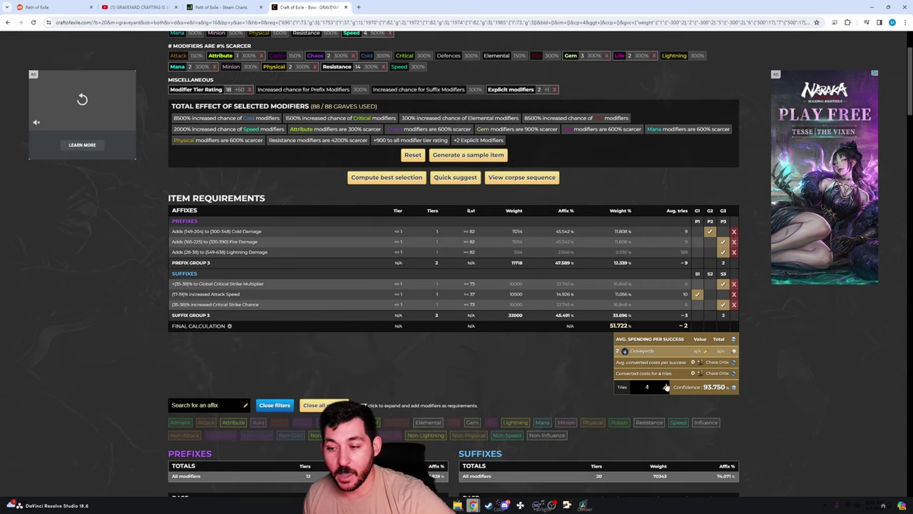
scroll(222, 200, up, 2)
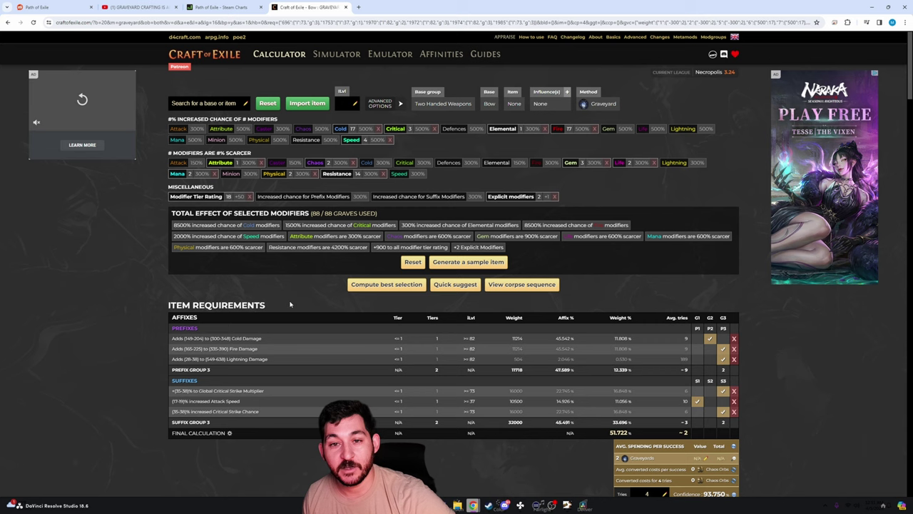
scroll(689, 350, down, 2)
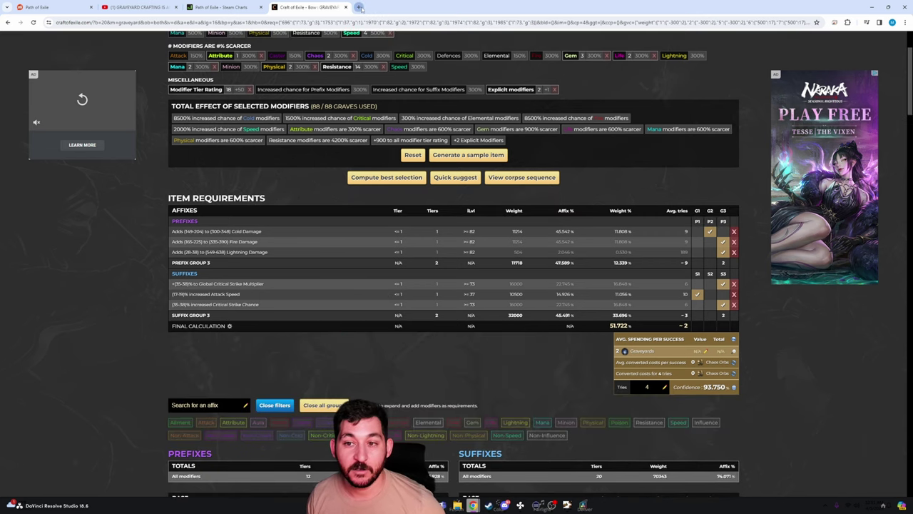
In a new Craft of Exile tab, set up a Vaal Axe calculation with Graveyard
click(359, 8)
text(cra)
key(Return)
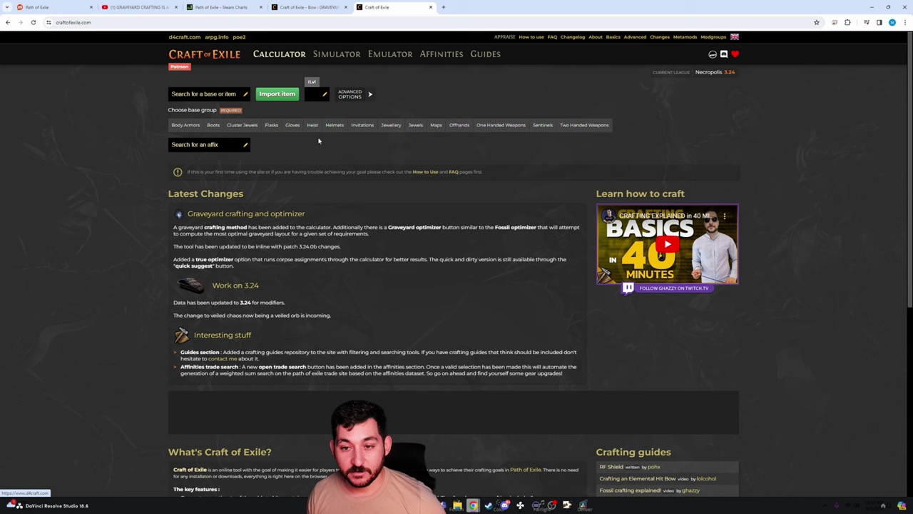
click(566, 126)
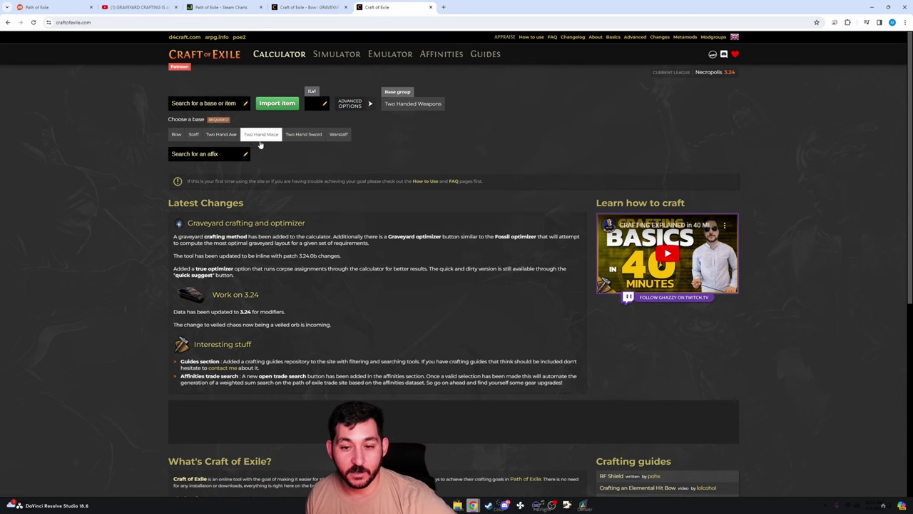
click(222, 135)
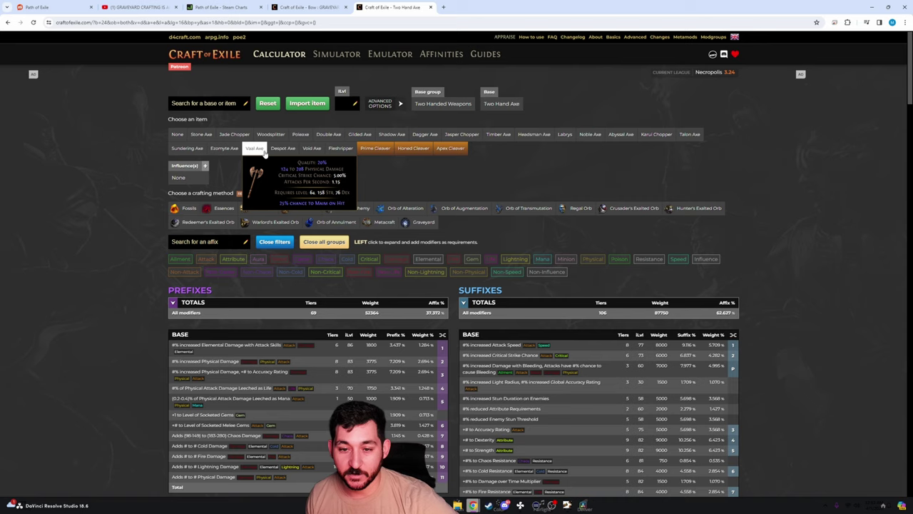
click(254, 147)
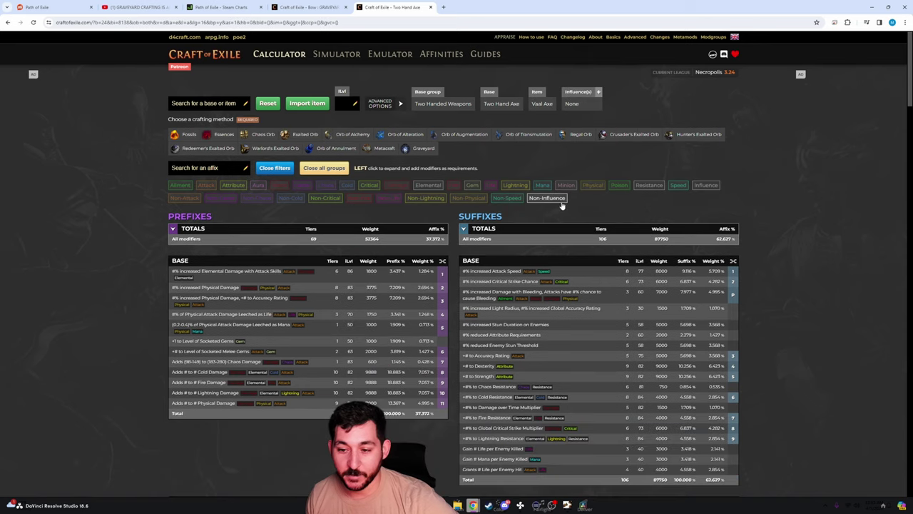
click(410, 147)
scroll(238, 316, down, 3)
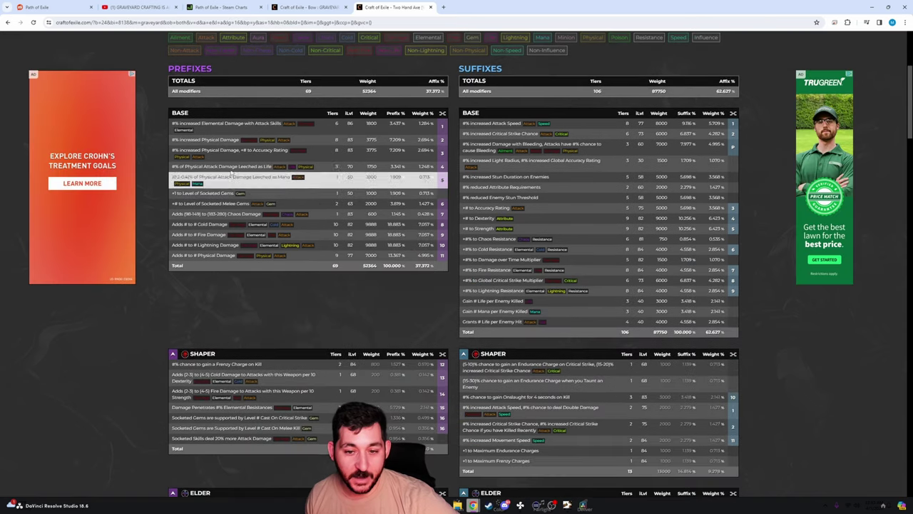
Require (170-179)% Physical Damage, (75-79)% hybrid Accuracy and Adds (34-47) to (72-84) Physical Damage
click(206, 140)
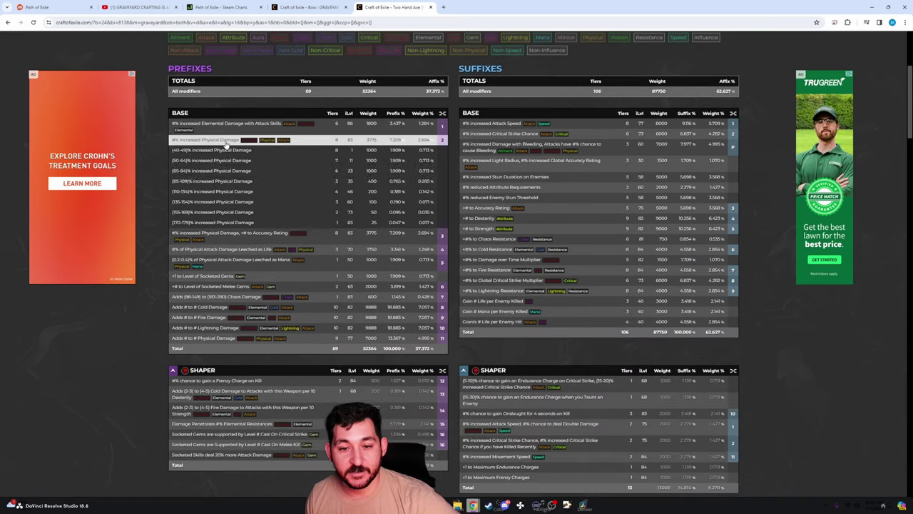
click(235, 223)
click(241, 233)
click(242, 322)
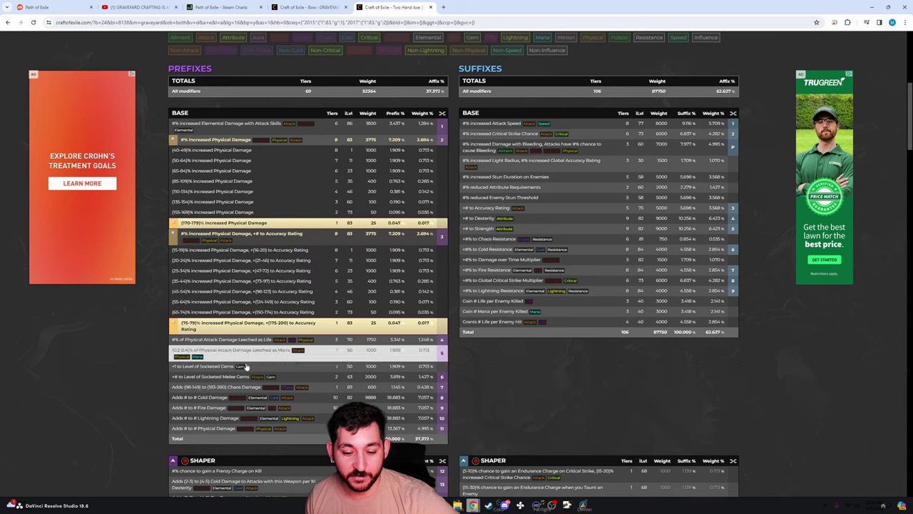
click(214, 428)
scroll(214, 400, down, 3)
click(221, 309)
scroll(758, 276, up, 3)
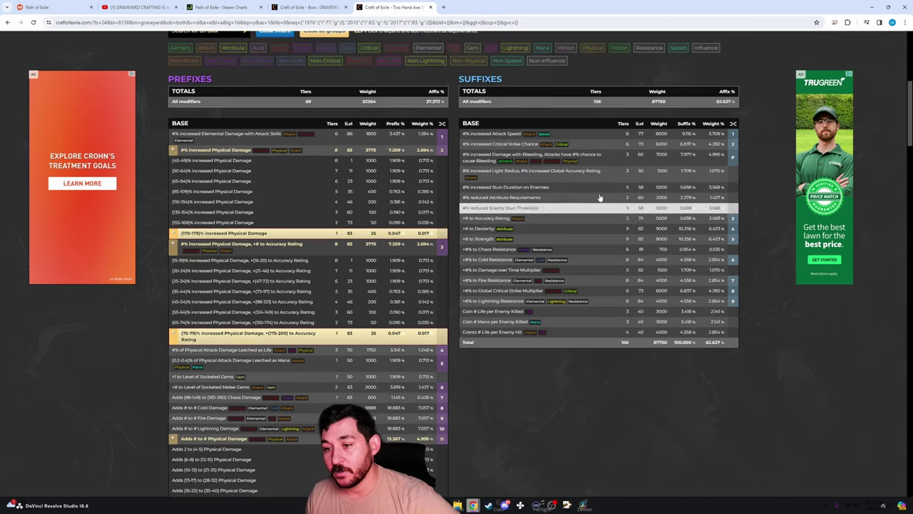
Require the (26-27)% Attack Speed suffix tier and inspect the Warcry Cooldown tiers
click(499, 134)
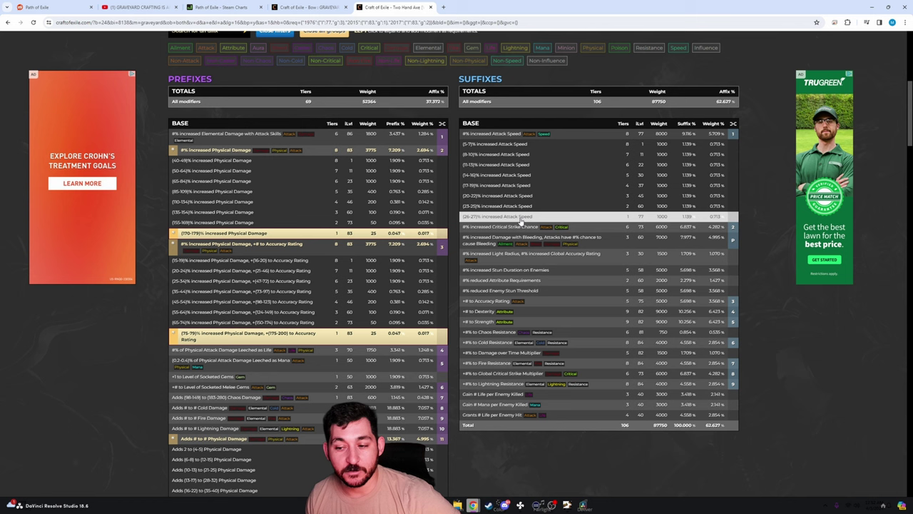
click(521, 217)
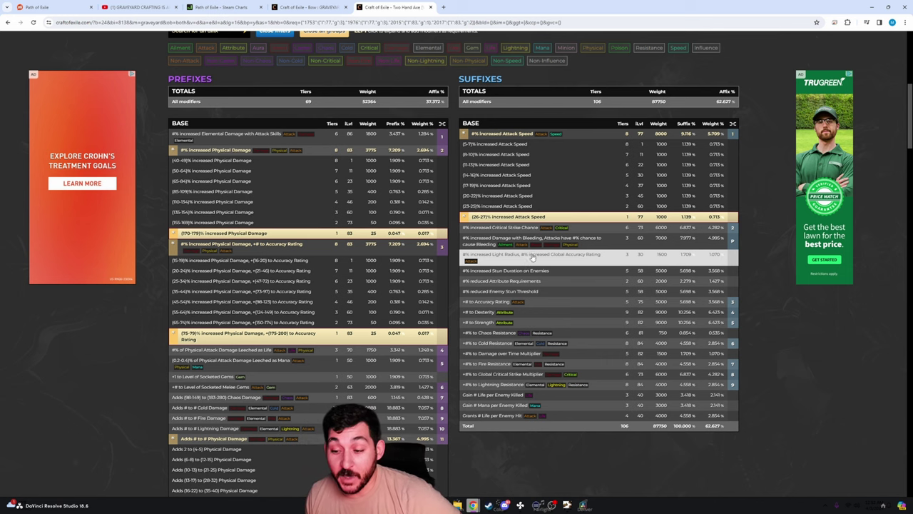
scroll(307, 407, down, 15)
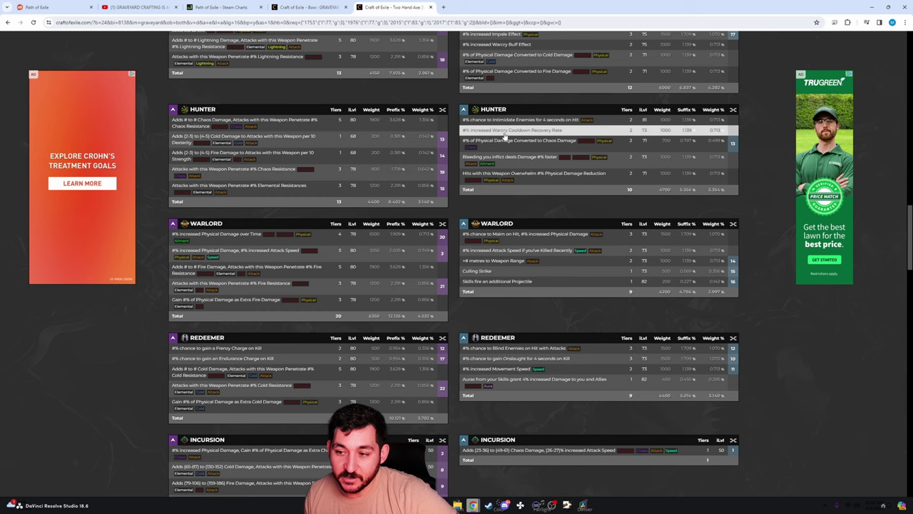
click(506, 131)
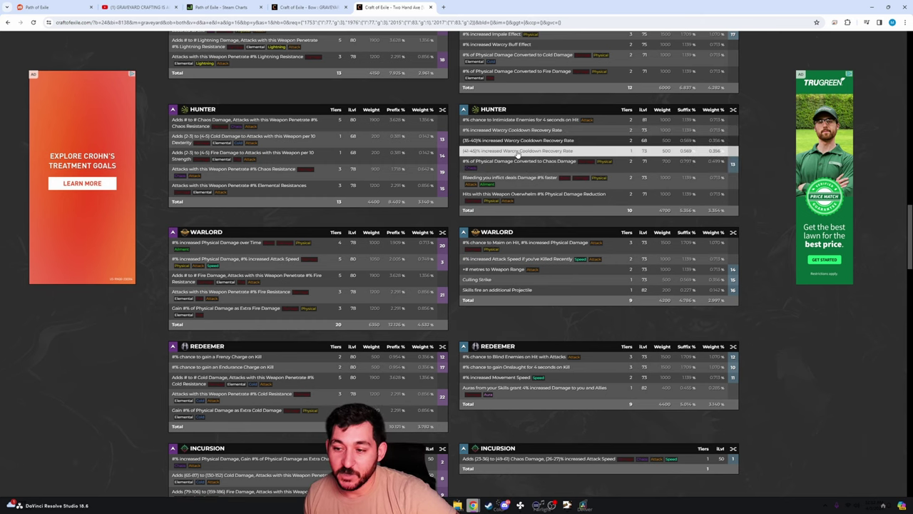
click(518, 132)
scroll(476, 218, up, 10)
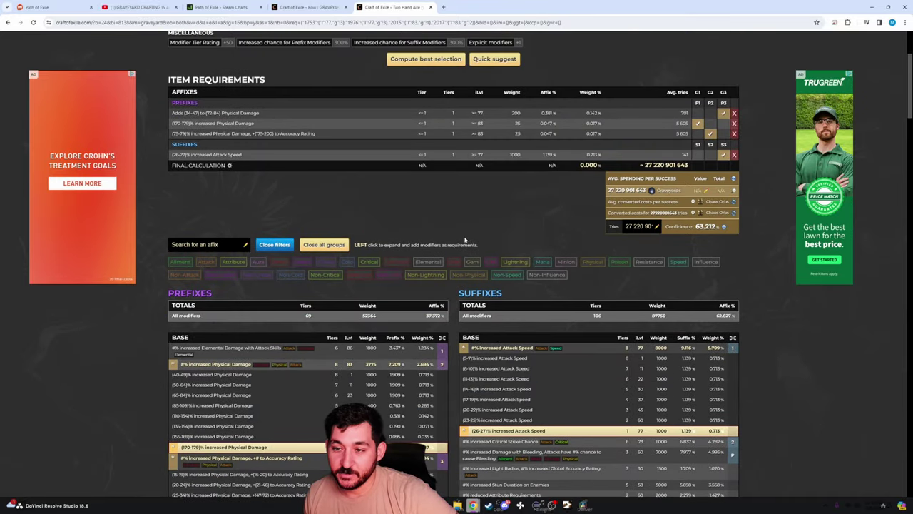
scroll(465, 239, up, 3)
Optimize the Vaal Axe graveyard to about 4 tries at 68.359% confidence, then view the Bow calculation
click(417, 214)
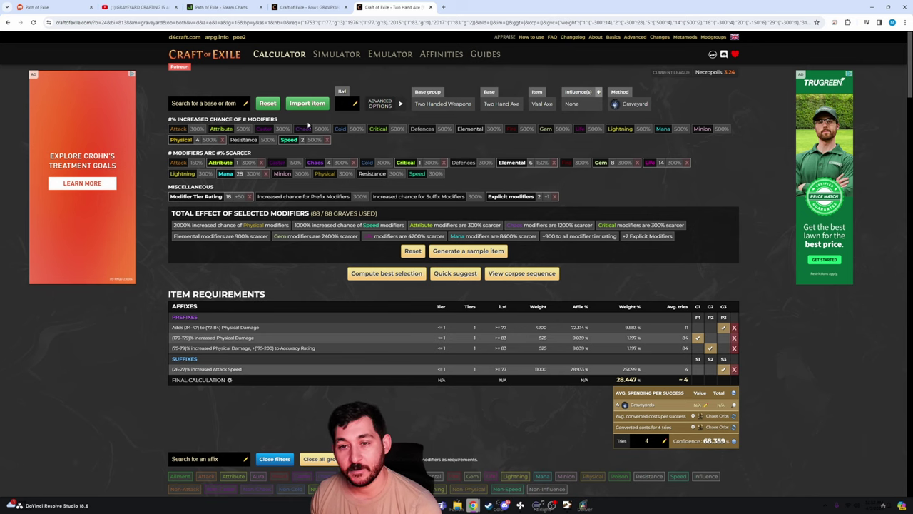
click(307, 7)
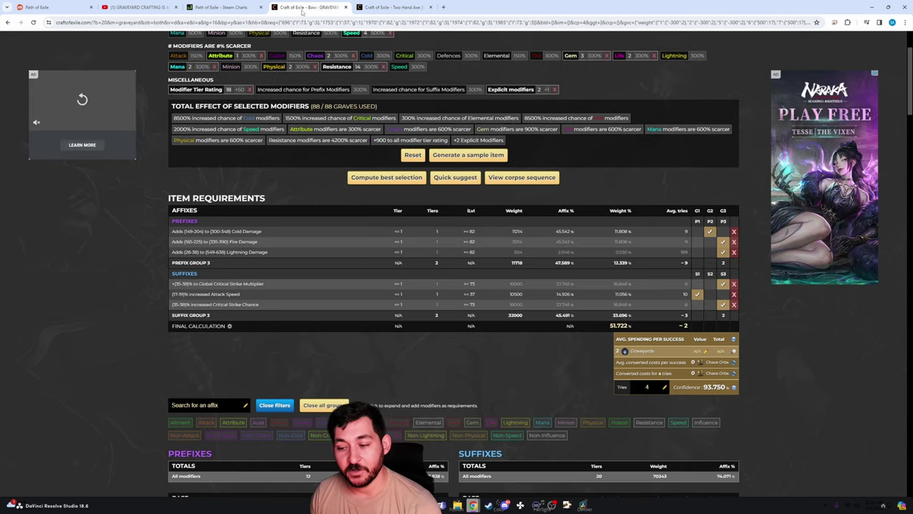
In another new Craft of Exile tab, set up a One Handed Wand calculation using Graveyard
click(389, 7)
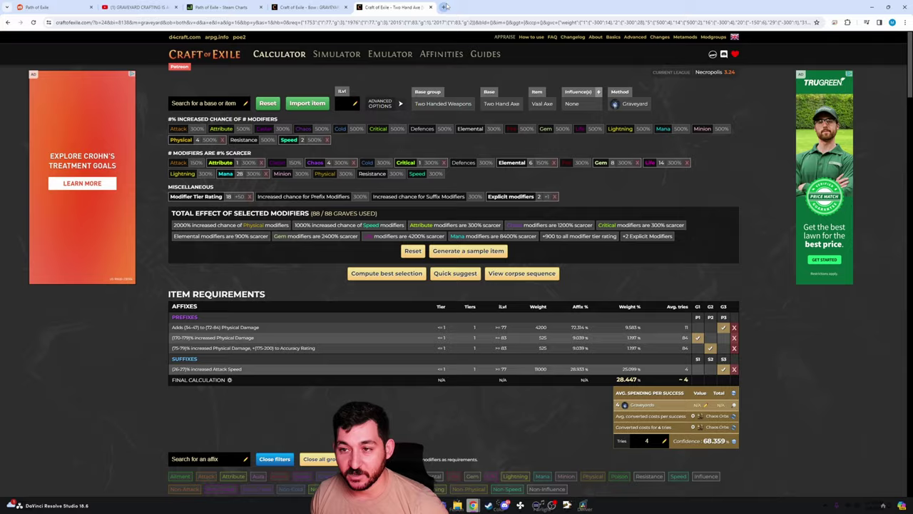
click(443, 7)
text(craf)
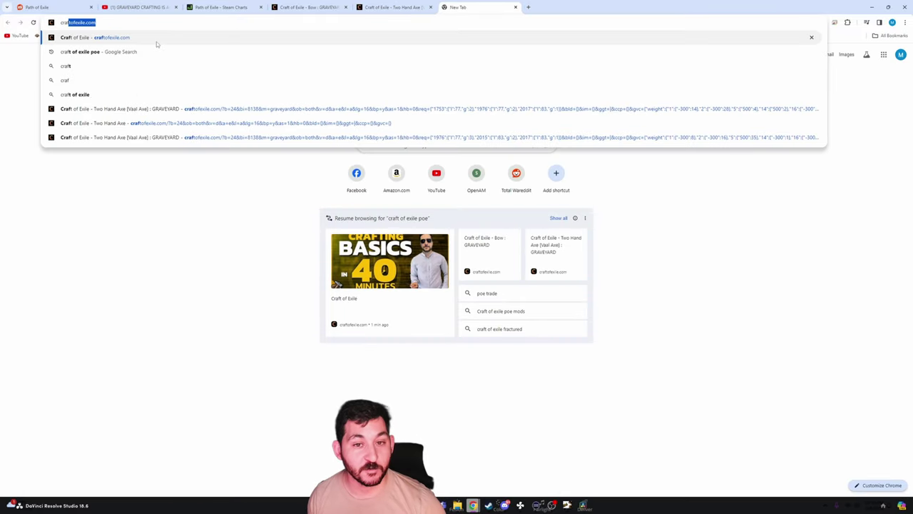
key(Return)
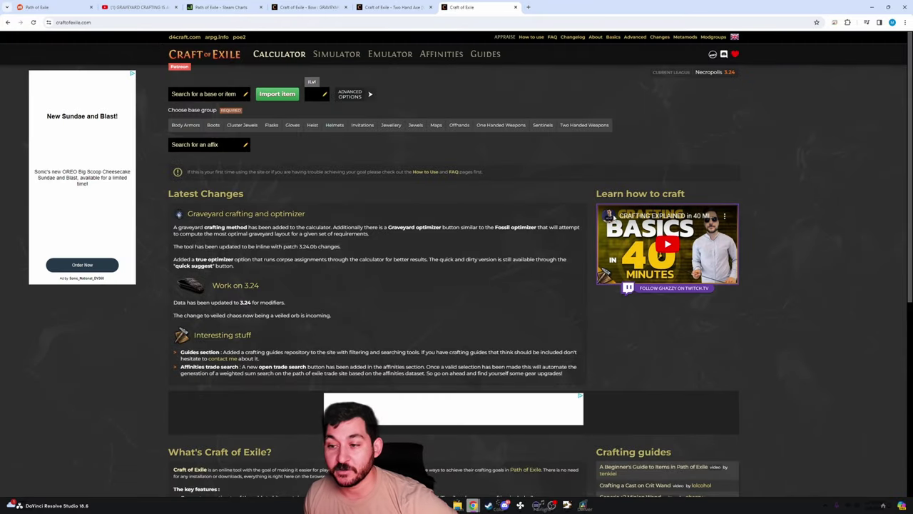
click(501, 125)
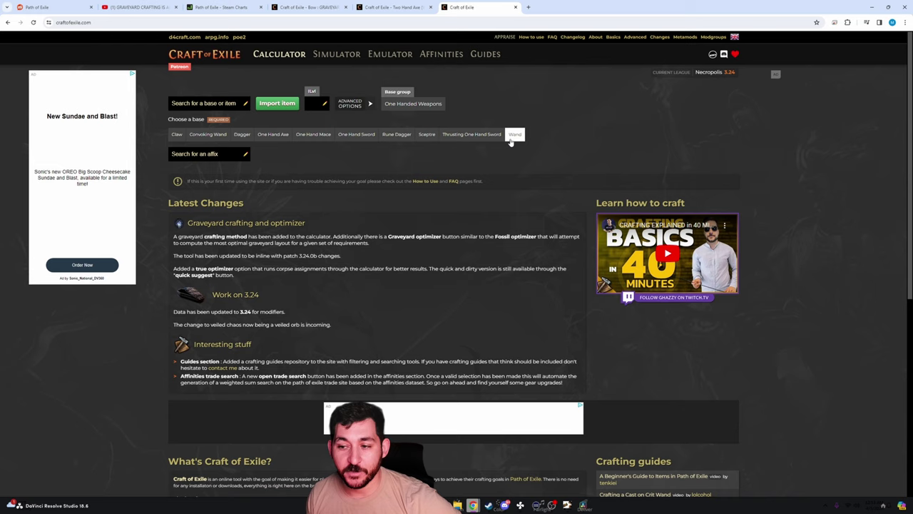
click(512, 136)
click(423, 147)
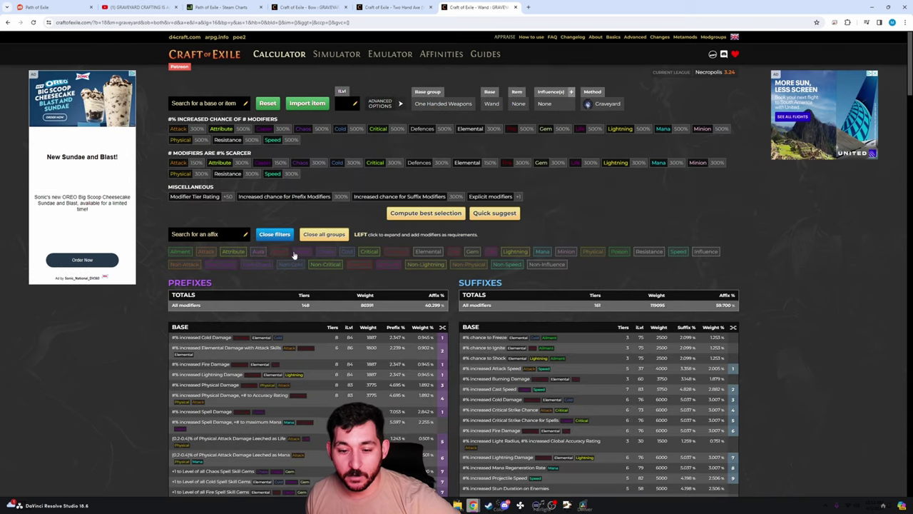
scroll(163, 336, down, 2)
scroll(163, 336, down, 2)
click(221, 208)
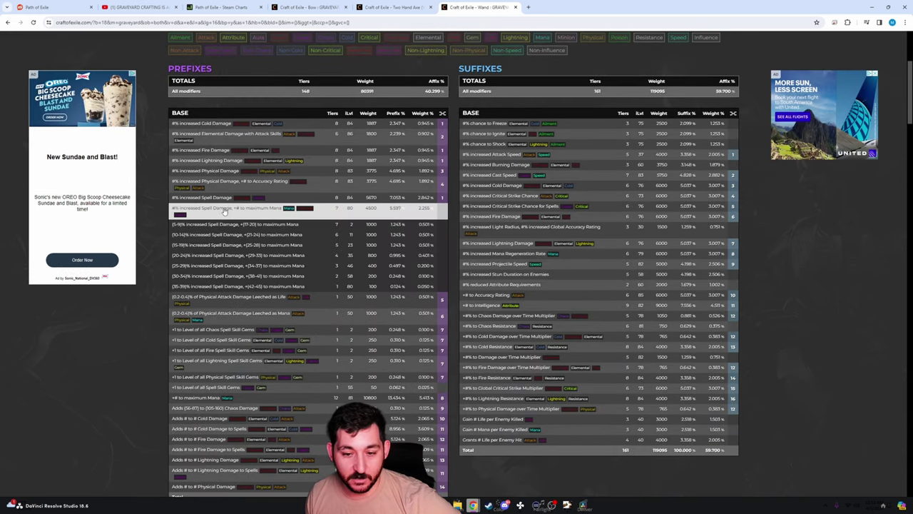
click(217, 287)
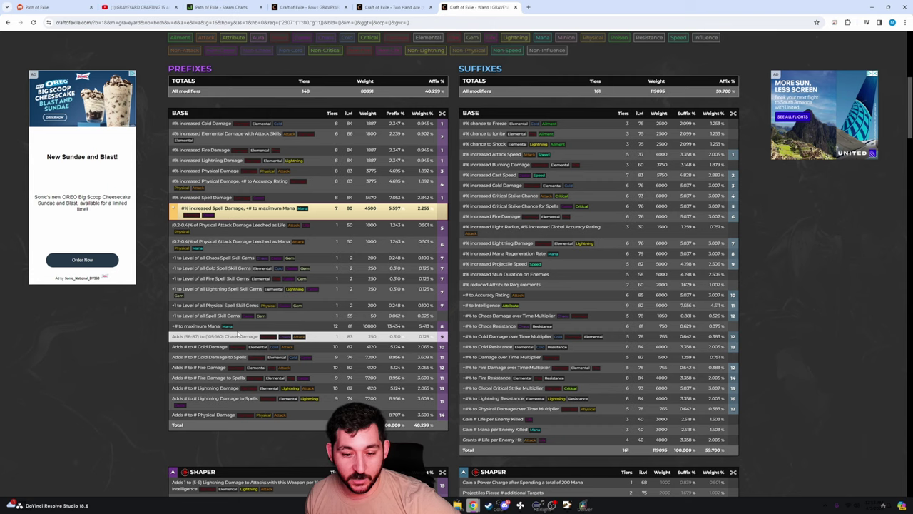
click(228, 326)
click(214, 358)
scroll(578, 285, up, 2)
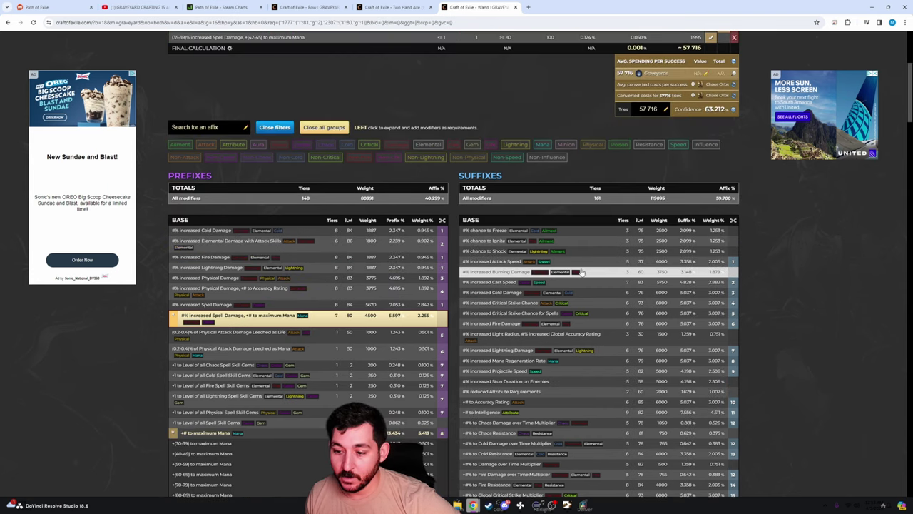
click(578, 282)
click(543, 354)
scroll(542, 350, down, 4)
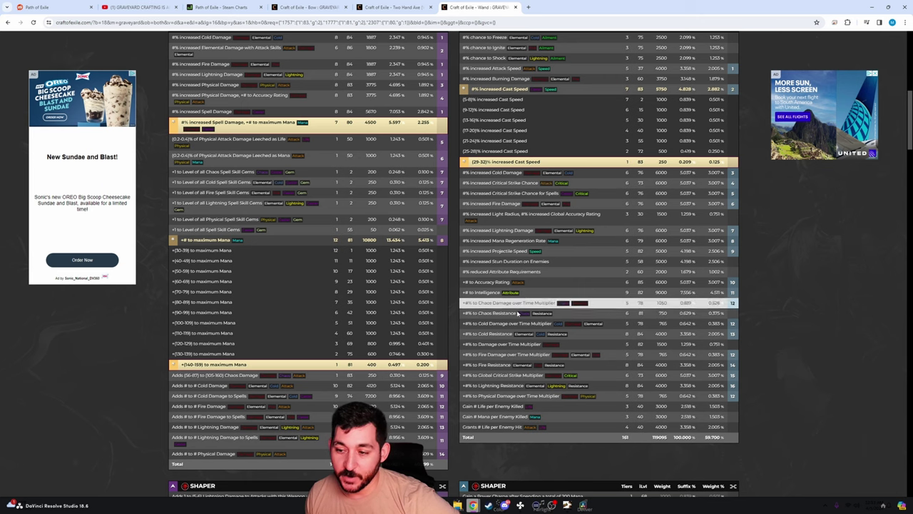
click(524, 193)
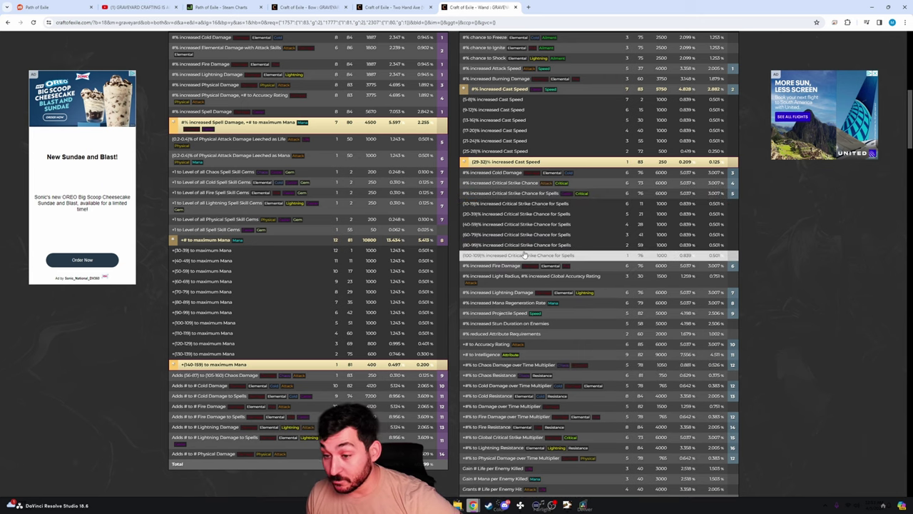
click(524, 255)
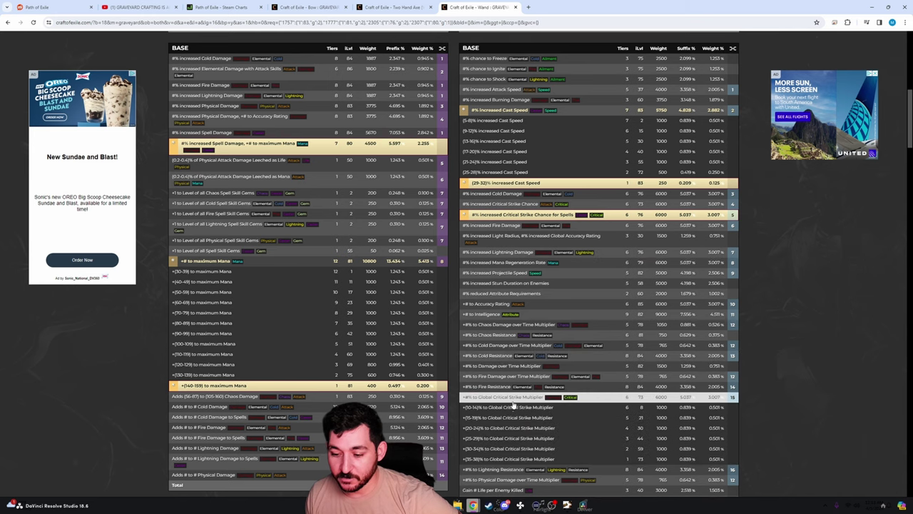
scroll(564, 348, up, 5)
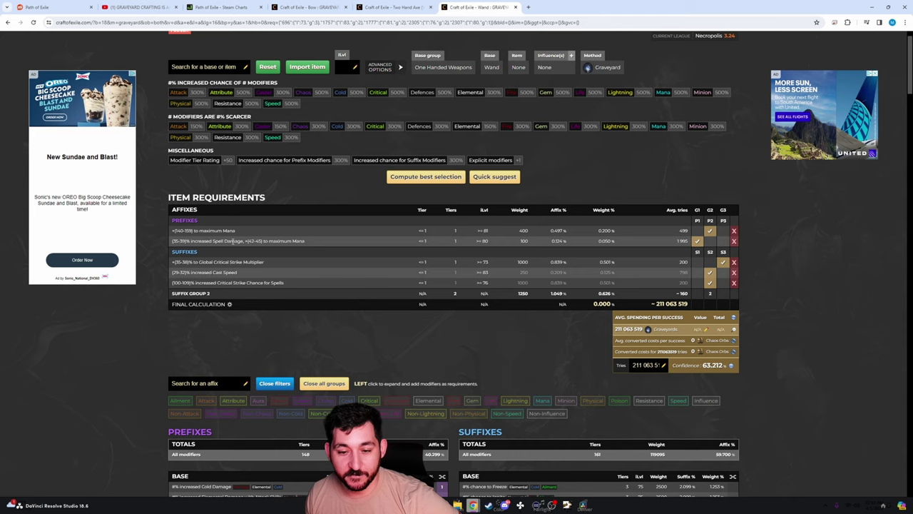
scroll(236, 306, down, 2)
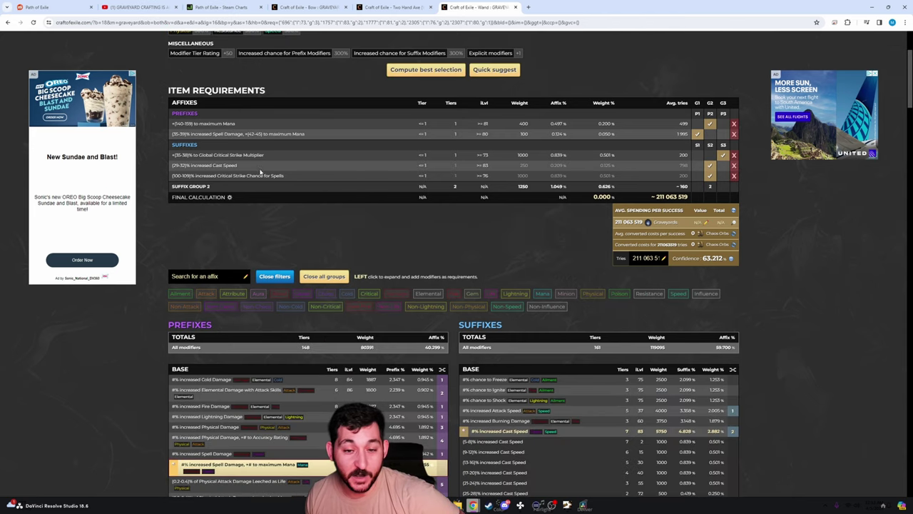
scroll(124, 418, down, 3)
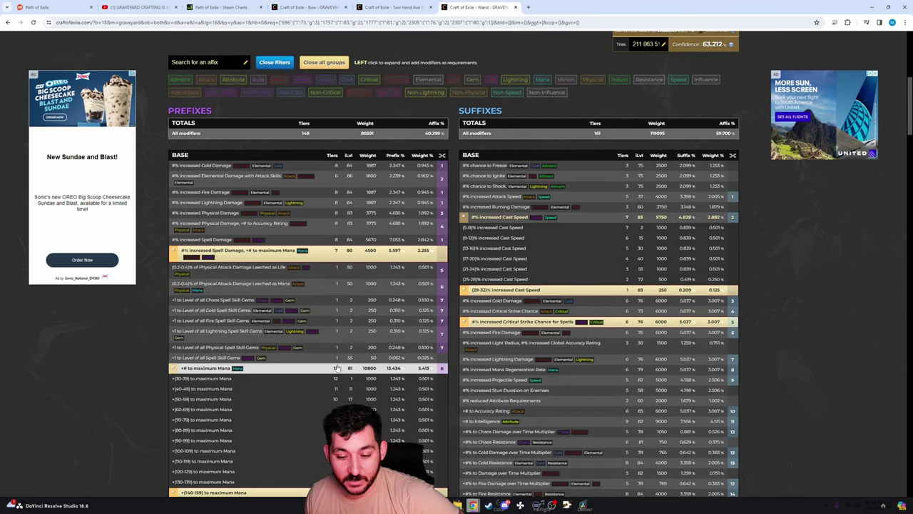
scroll(59, 396, up, 2)
scroll(59, 396, up, 2)
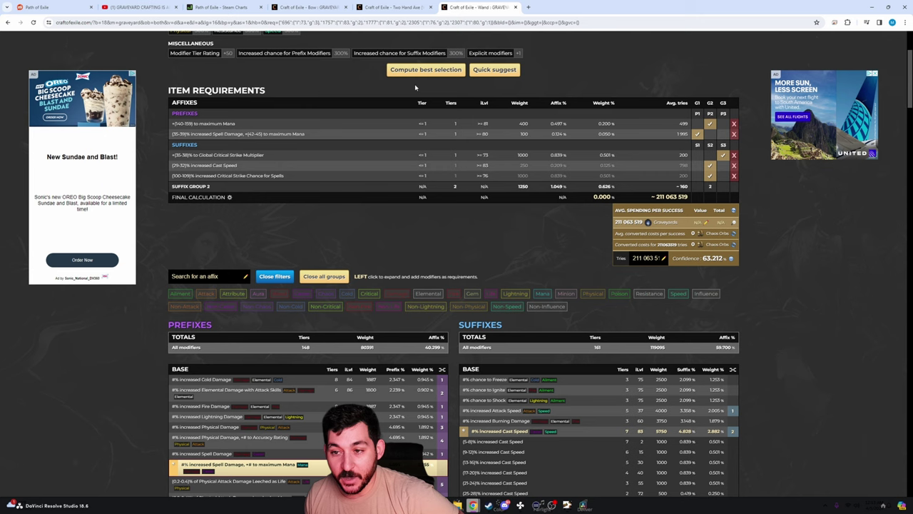
Optimize the Wand graveyard, reaching 99.999% chance in about 2 tries at 75% confidence
click(417, 73)
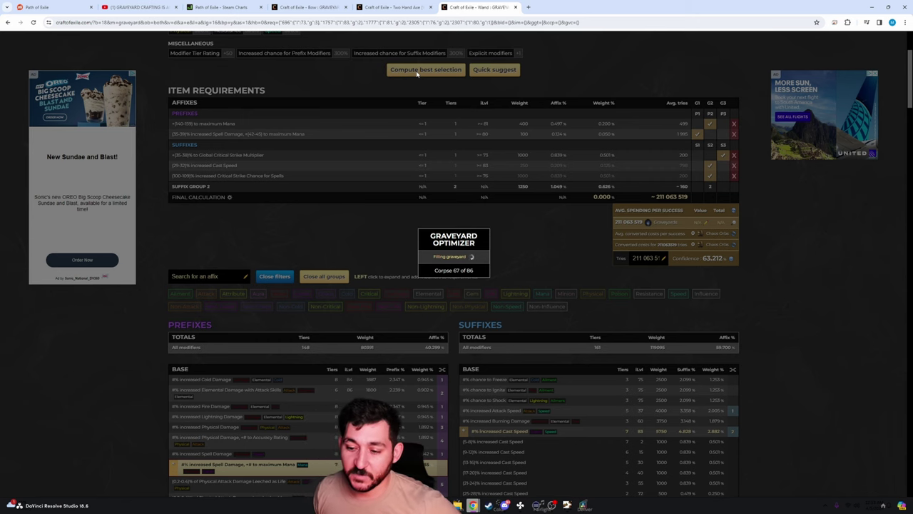
scroll(418, 74, down, 10)
click(392, 7)
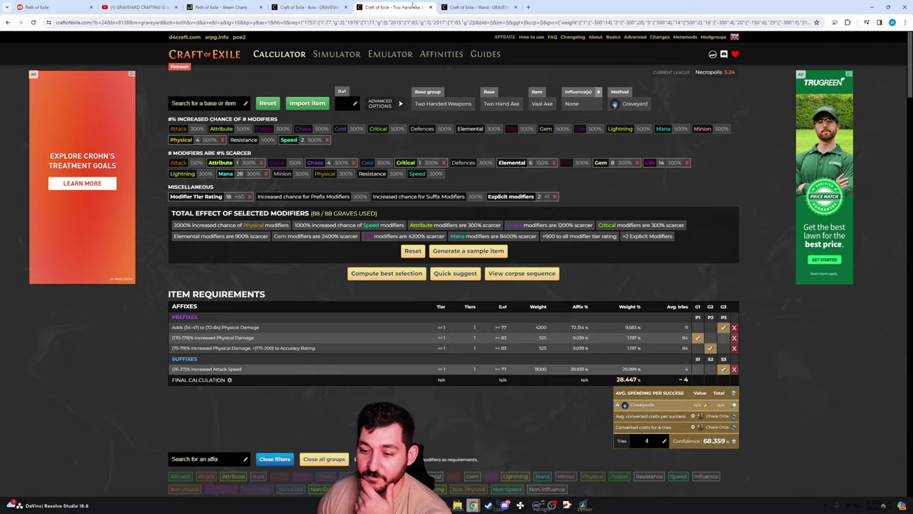
click(463, 6)
scroll(371, 333, up, 6)
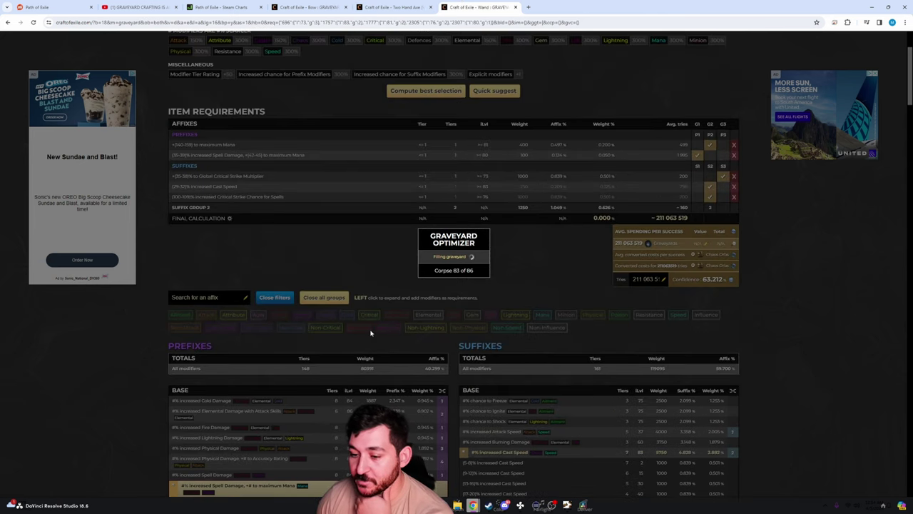
scroll(370, 333, down, 2)
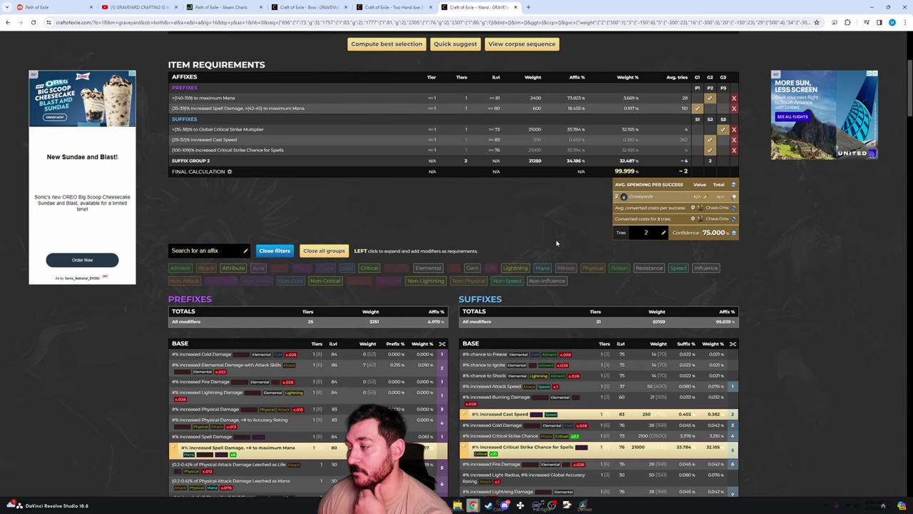
Move the Wand tab before the Two Hand Axe tab and set Tries to 4 (93.750% confidence)
drag(471, 7, 393, 12)
scroll(303, 193, down, 3)
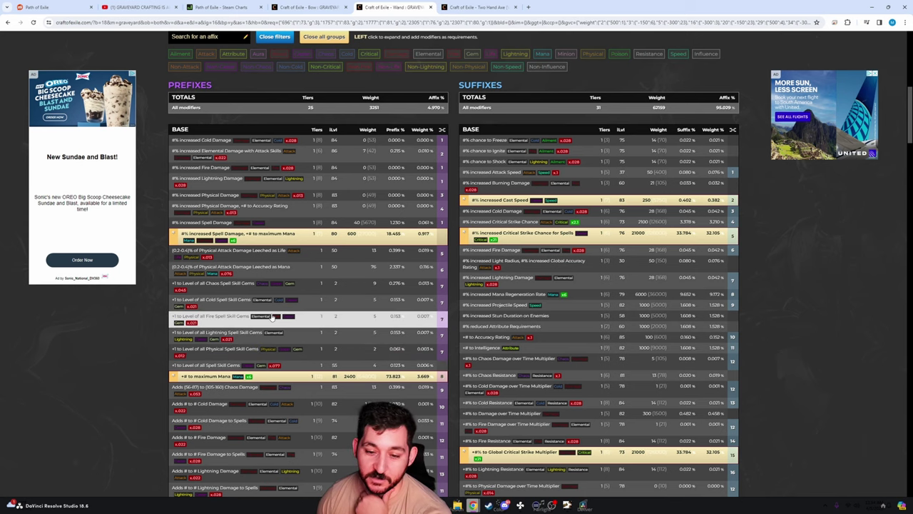
scroll(271, 318, up, 5)
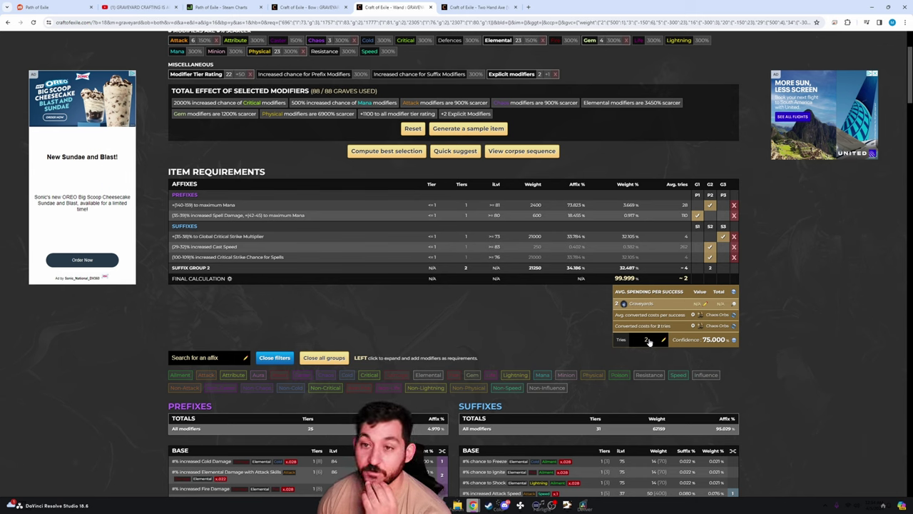
click(647, 340)
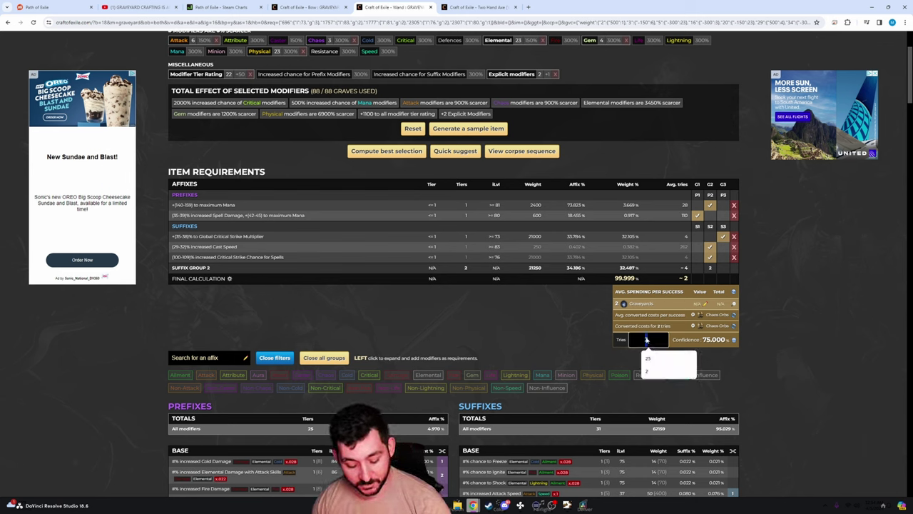
text(4)
click(518, 342)
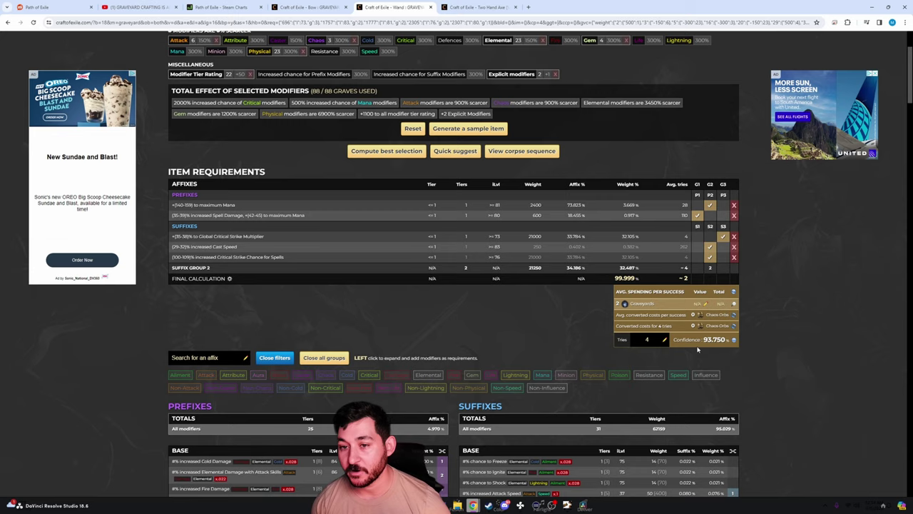
scroll(698, 349, up, 2)
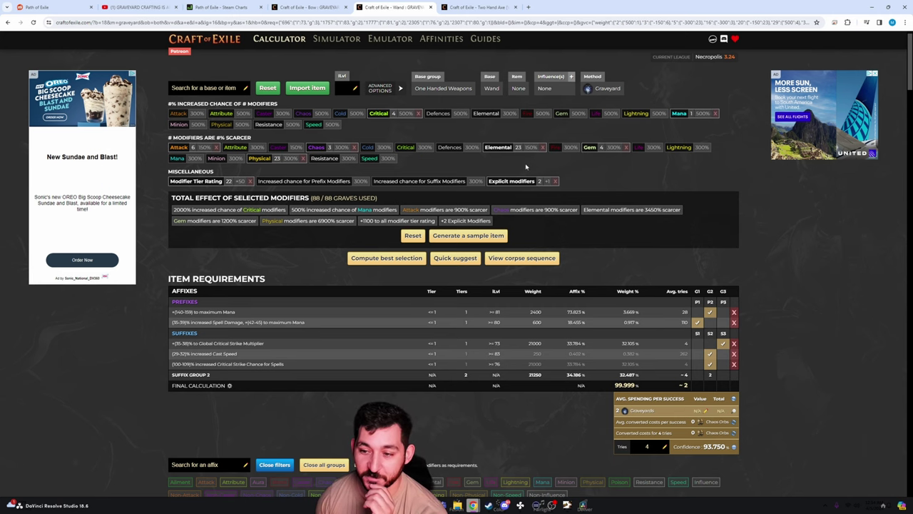
Review the Bow graveyard calculation, then return to the Wand craft
click(309, 7)
scroll(314, 166, up, 3)
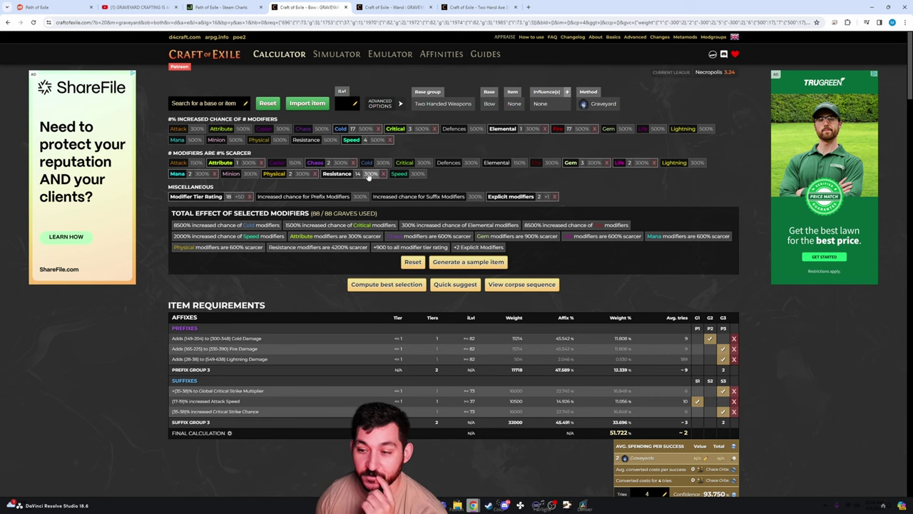
scroll(387, 333, down, 2)
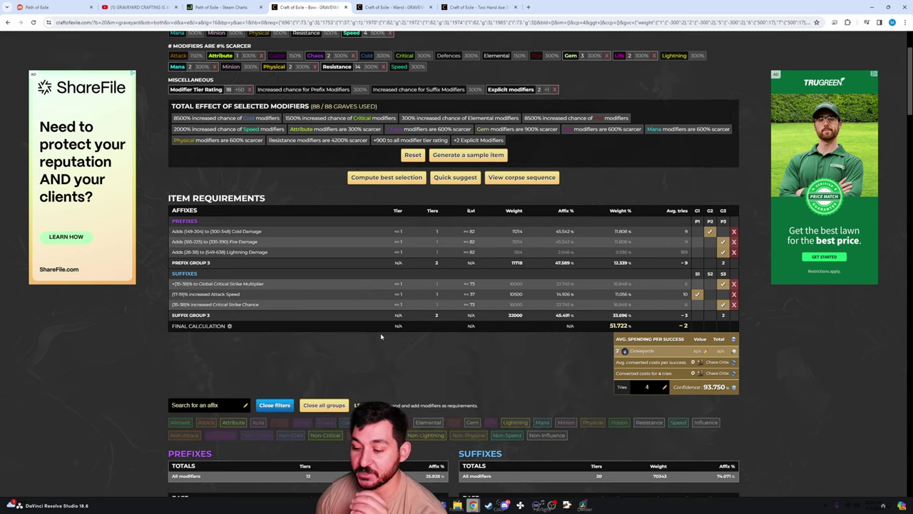
scroll(369, 269, up, 2)
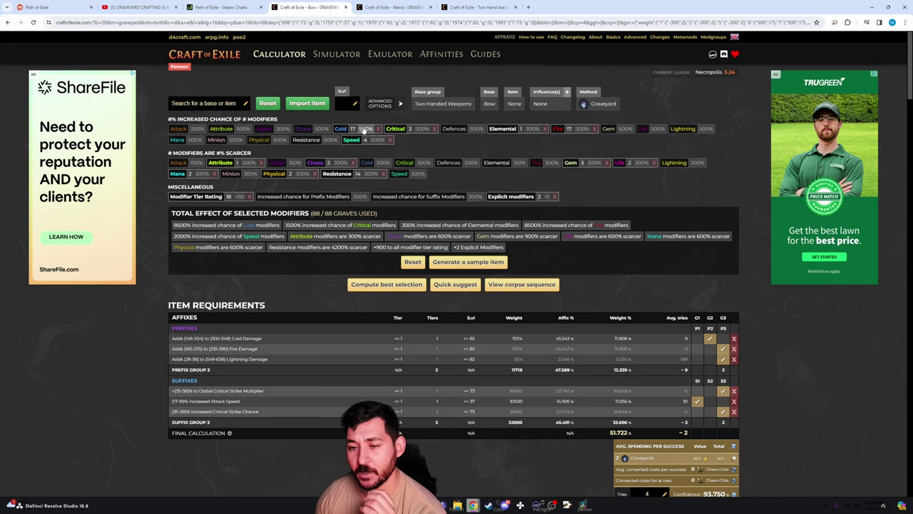
click(392, 7)
click(476, 7)
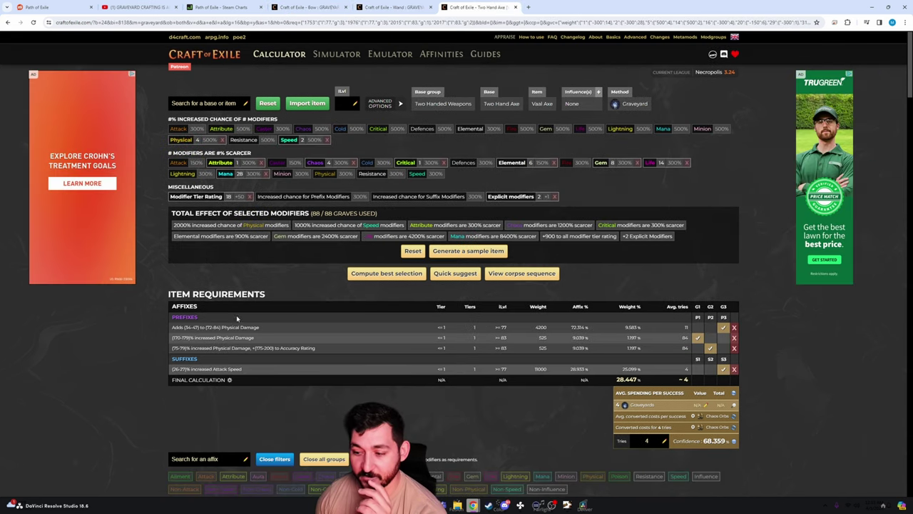
scroll(279, 328, down, 2)
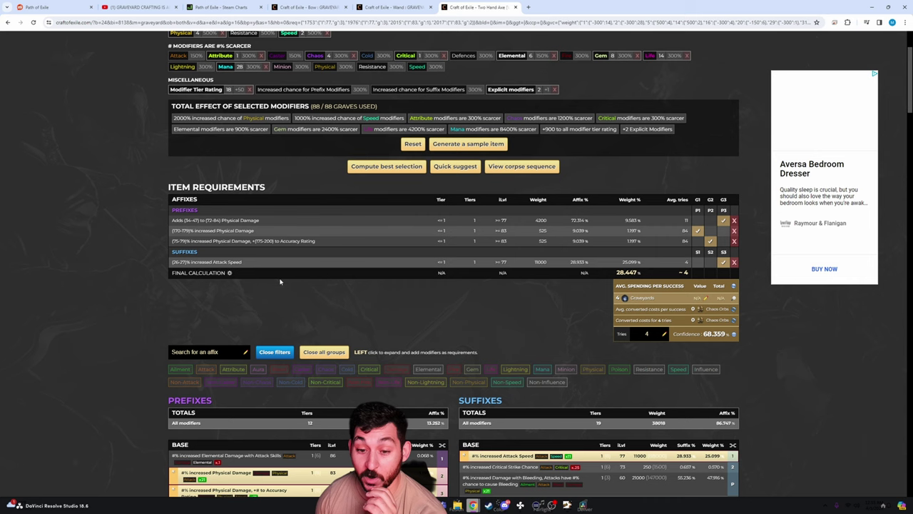
scroll(247, 322, down, 2)
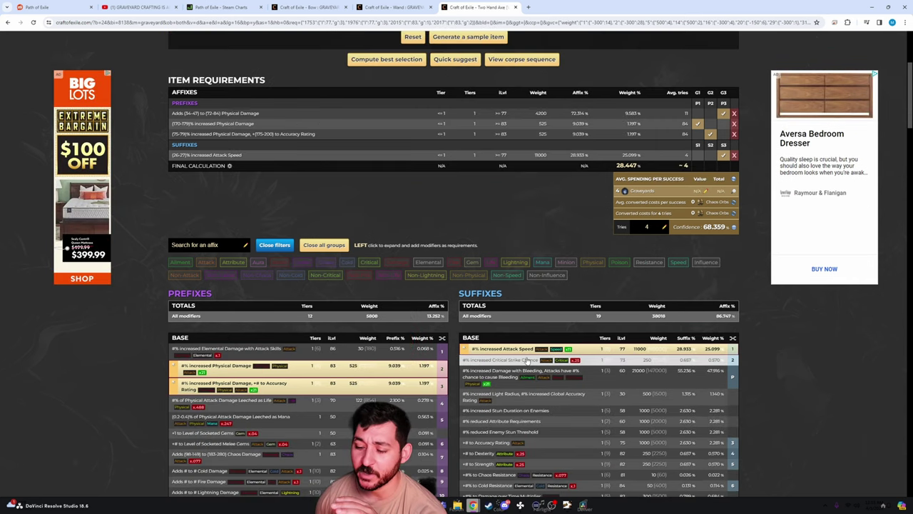
scroll(271, 199, up, 4)
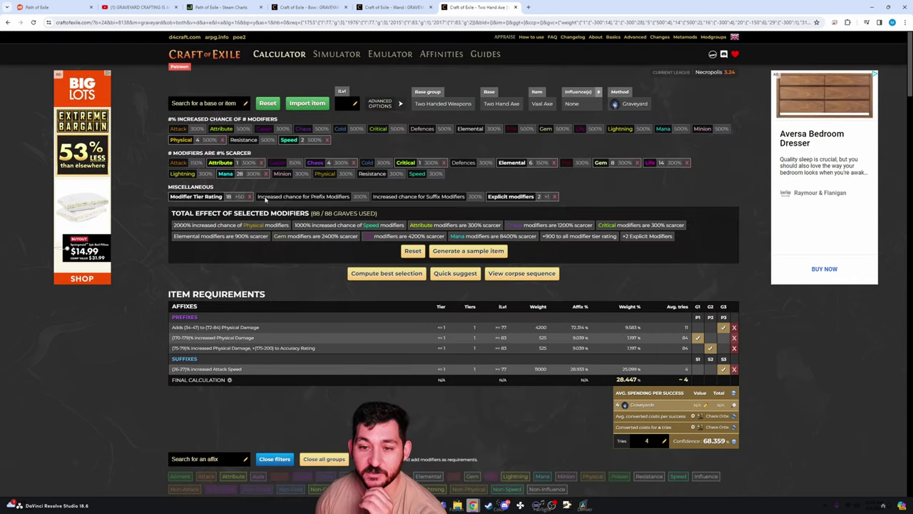
scroll(235, 207, down, 1)
scroll(227, 227, down, 1)
scroll(227, 226, up, 2)
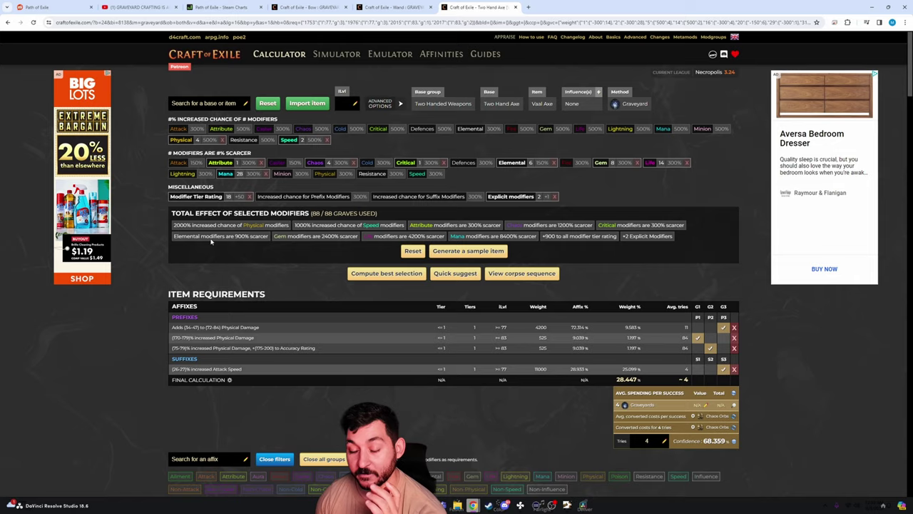
scroll(210, 241, down, 3)
scroll(109, 284, down, 2)
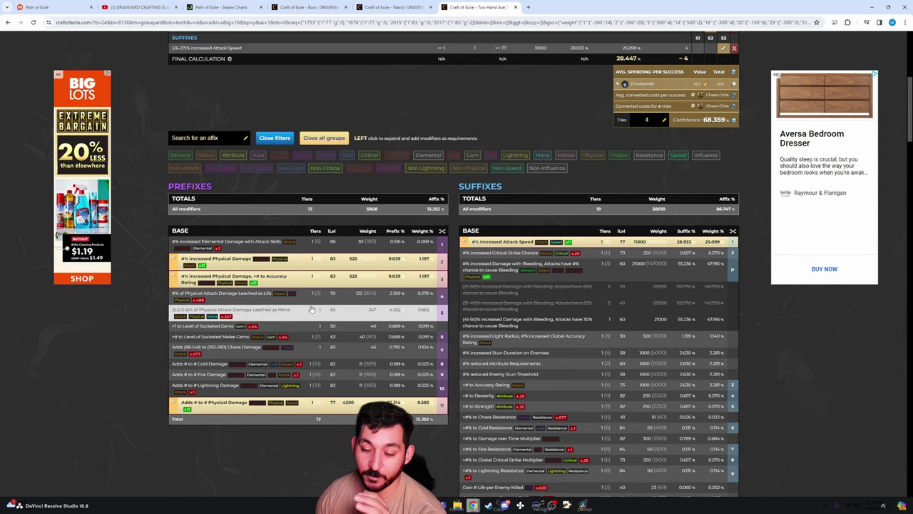
scroll(314, 301, up, 3)
scroll(143, 342, down, 3)
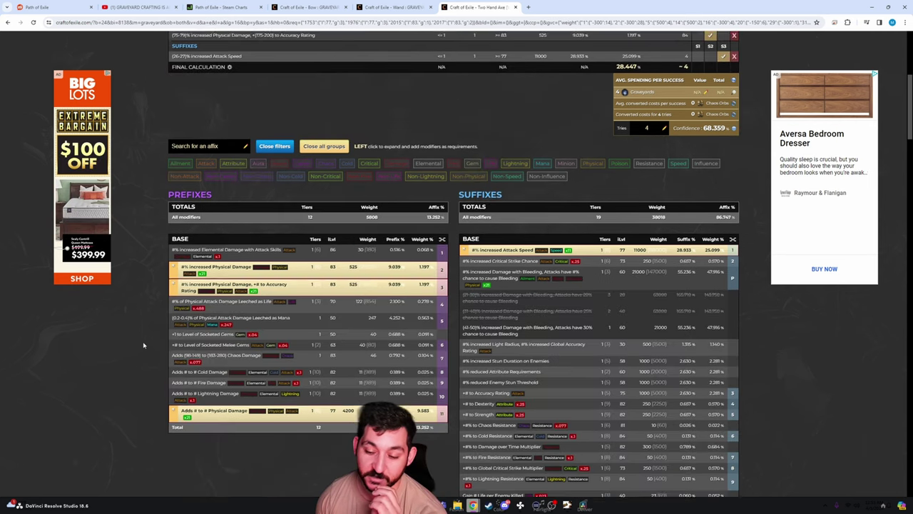
scroll(374, 312, up, 1)
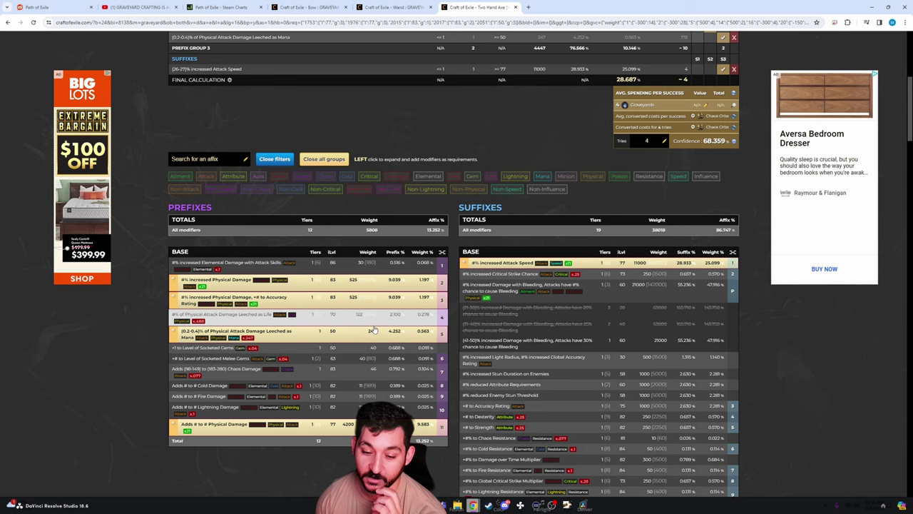
scroll(378, 314, down, 1)
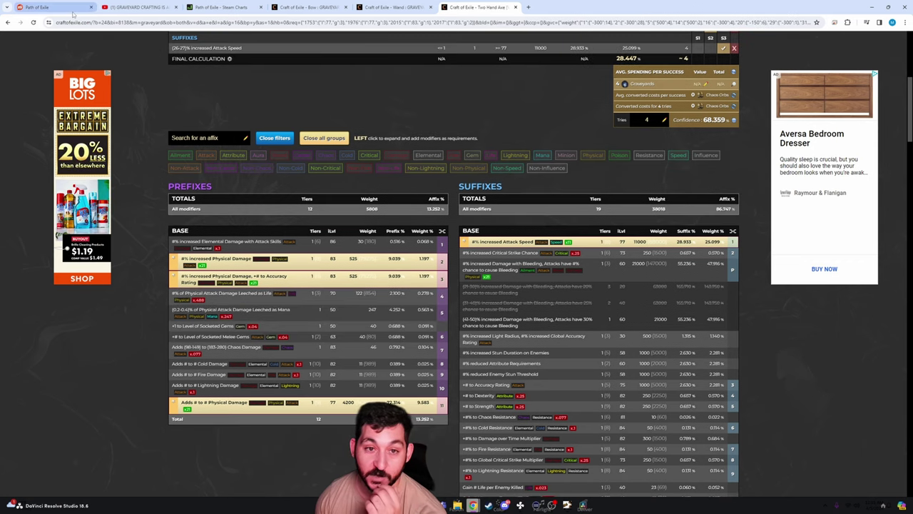
key(ctrl+1)
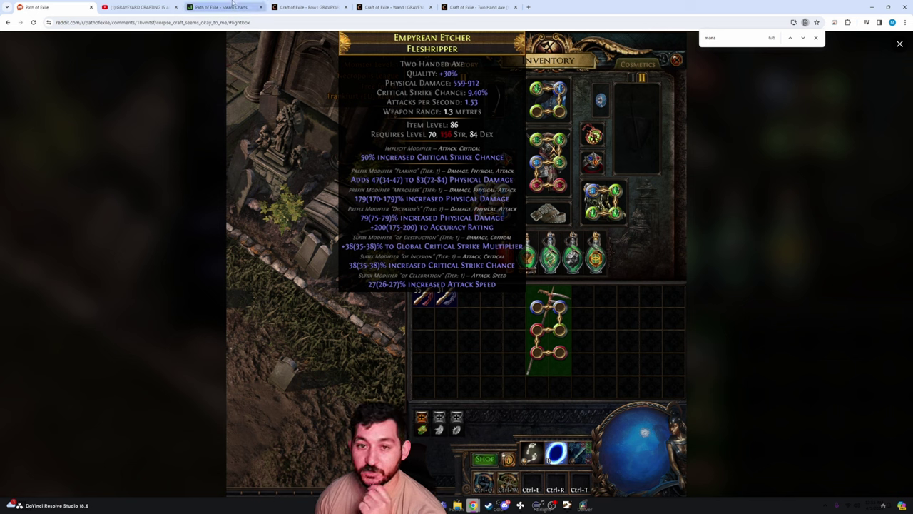
click(236, 6)
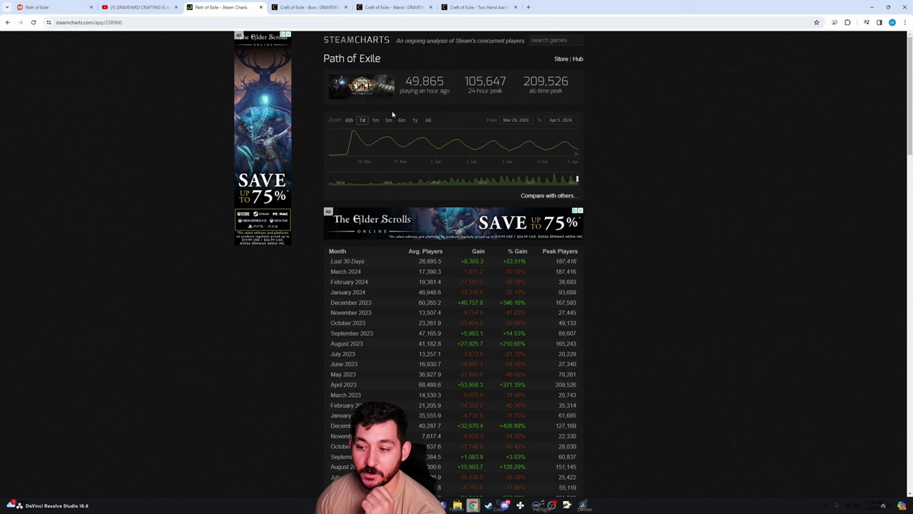
drag(570, 262, 532, 263)
click(619, 261)
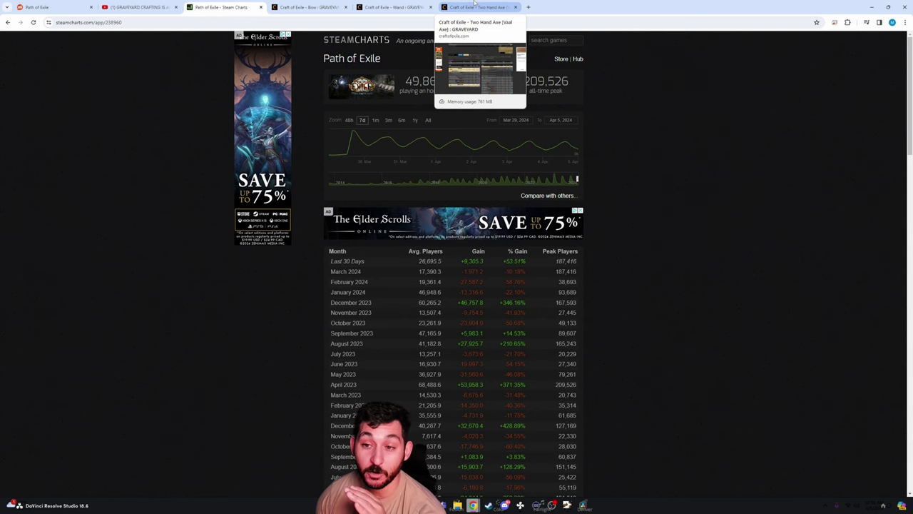
click(475, 5)
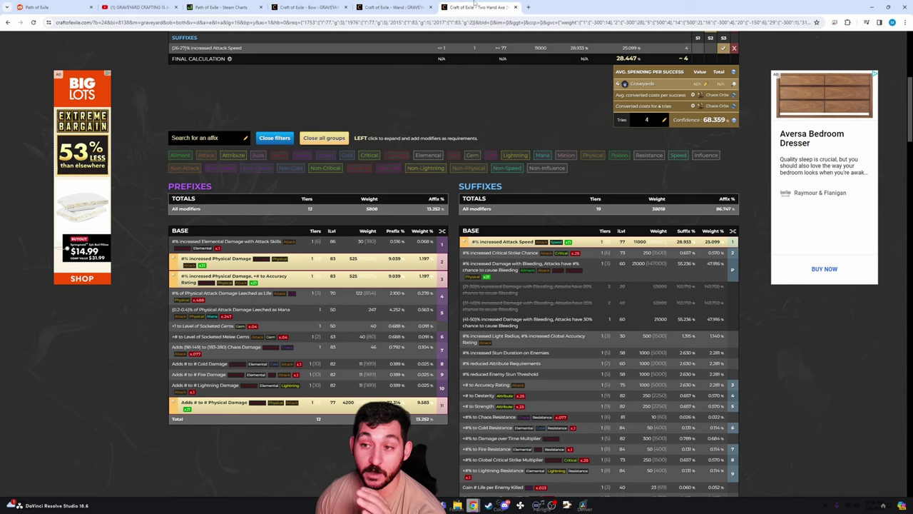
Glance at the Reddit axe screenshot and return to the Vaal Axe calculation
click(31, 4)
click(477, 5)
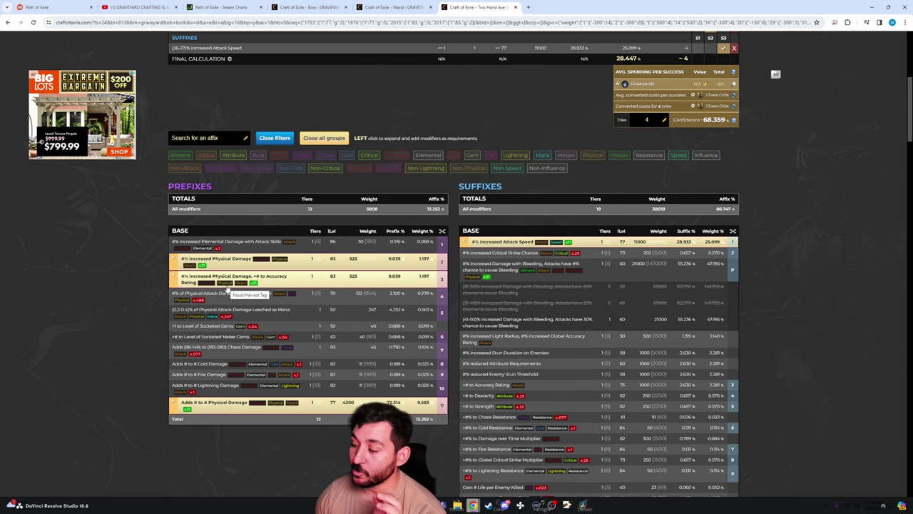
scroll(226, 288, up, 5)
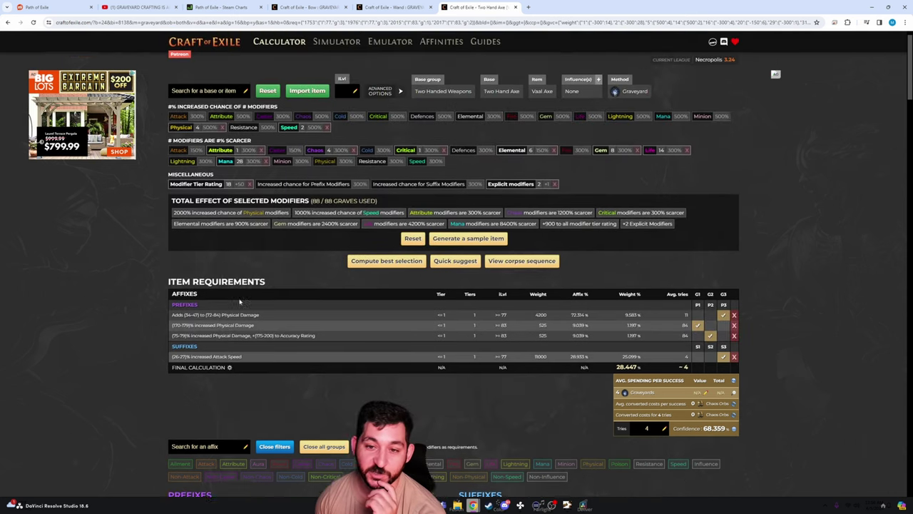
scroll(501, 316, down, 5)
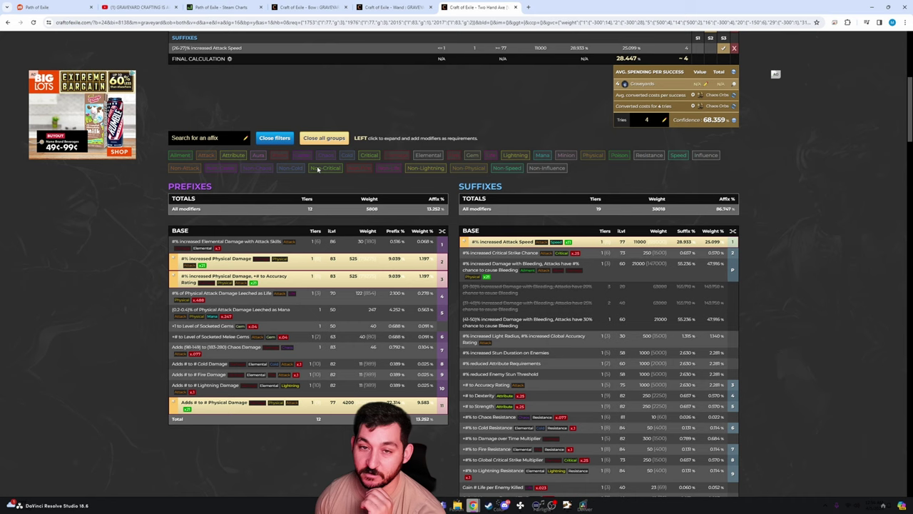
scroll(535, 357, down, 2)
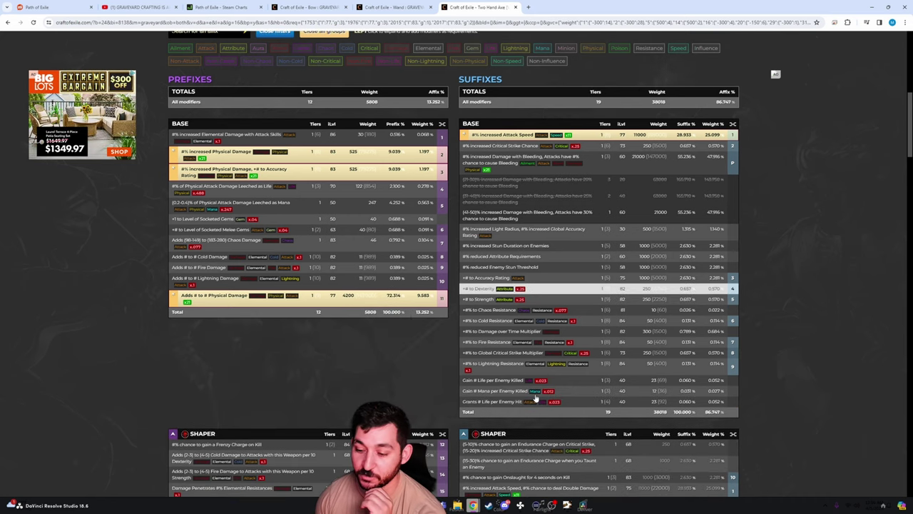
Require the (35-38)% Global Critical Strike Multiplier and (35-38)% Critical Strike Chance tiers
click(592, 354)
click(524, 412)
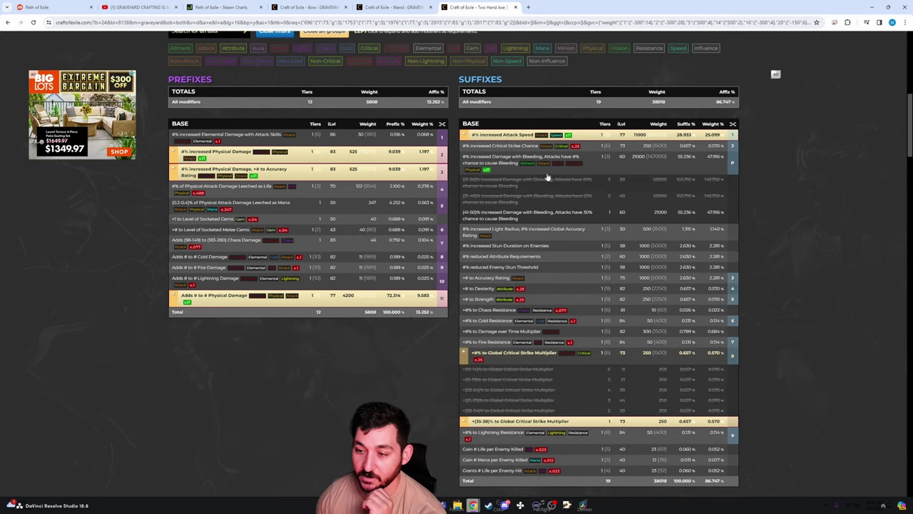
click(607, 153)
click(535, 212)
Compute the best graveyard selection, giving about 19 tries at 64.201% confidence
scroll(397, 365, up, 5)
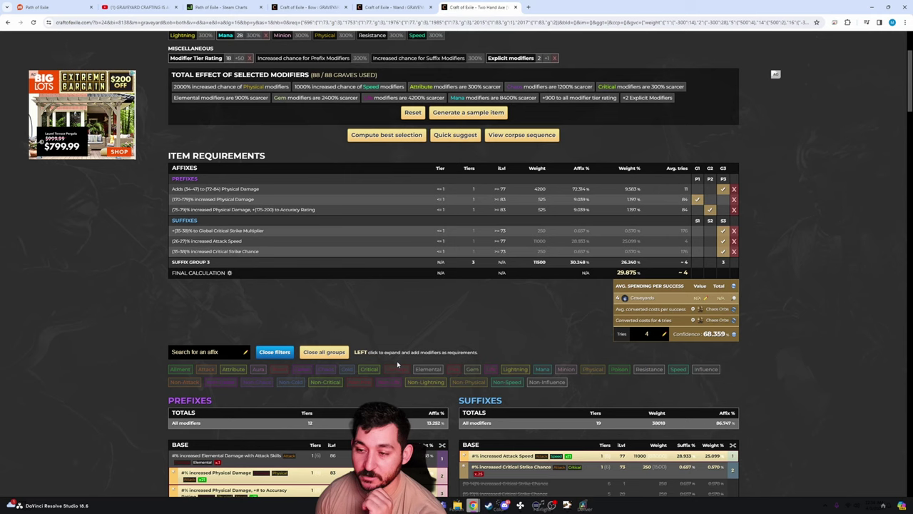
scroll(403, 207, down, 2)
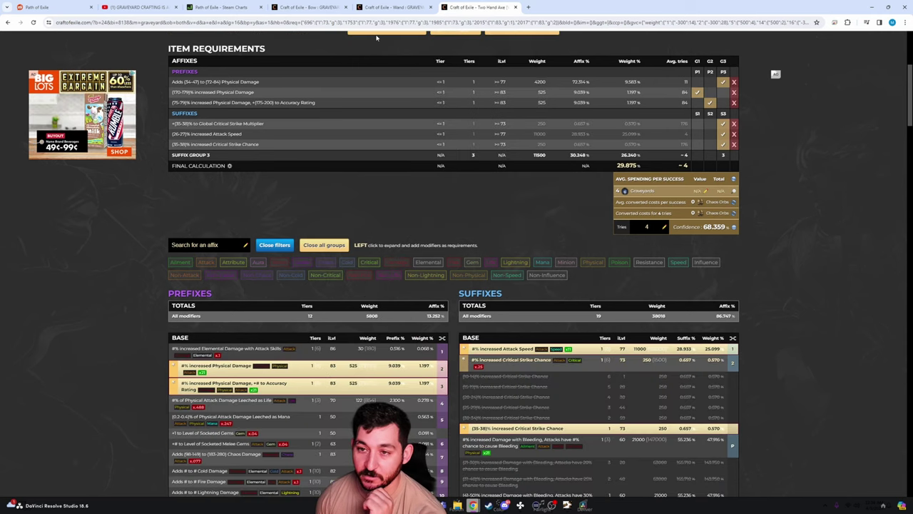
scroll(378, 43, up, 2)
click(388, 135)
scroll(312, 294, down, 2)
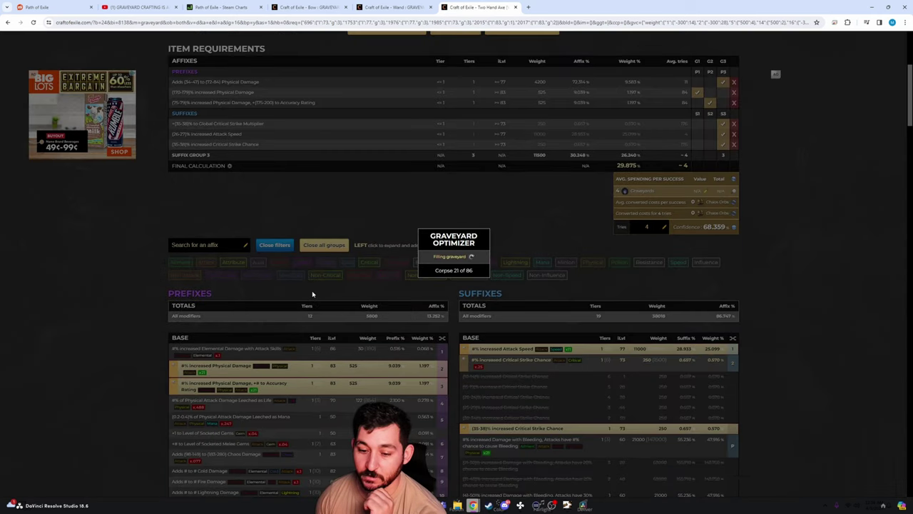
scroll(312, 294, down, 2)
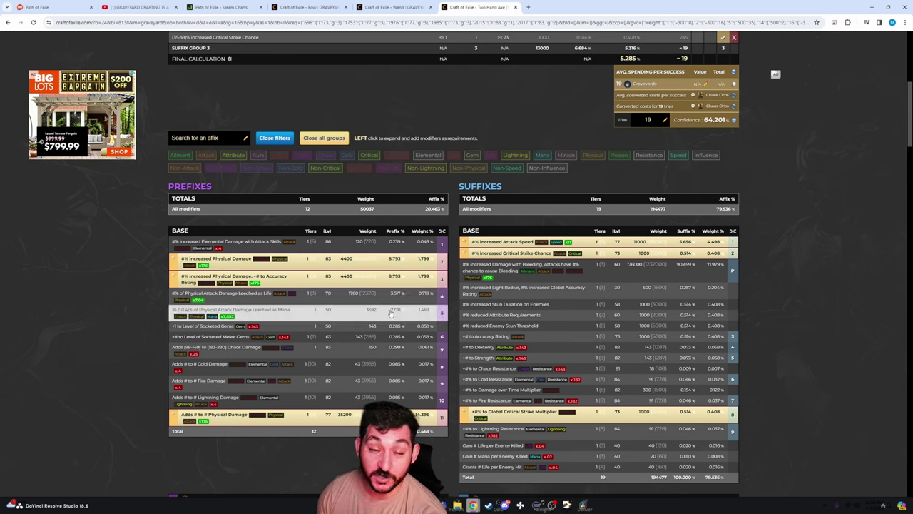
Glance at the Reddit Fleshripper axe screenshot and return to the Vaal Axe calculation
click(35, 7)
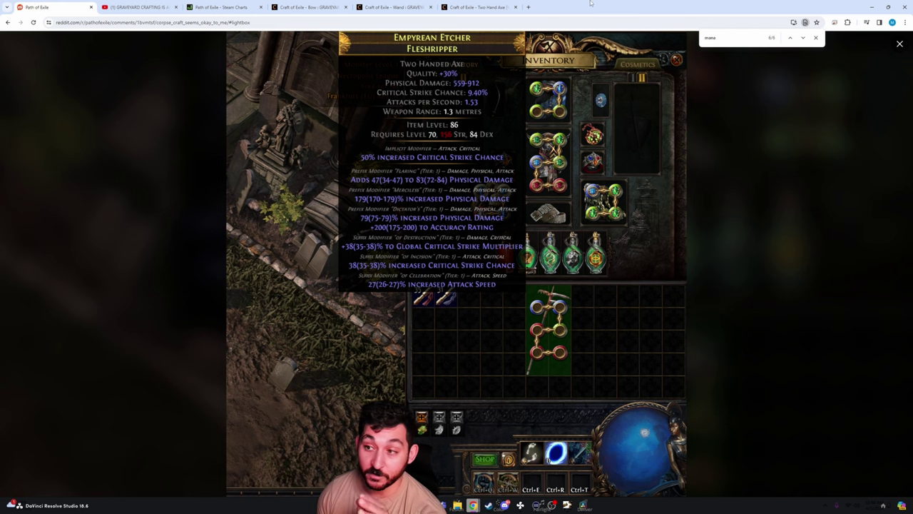
click(479, 7)
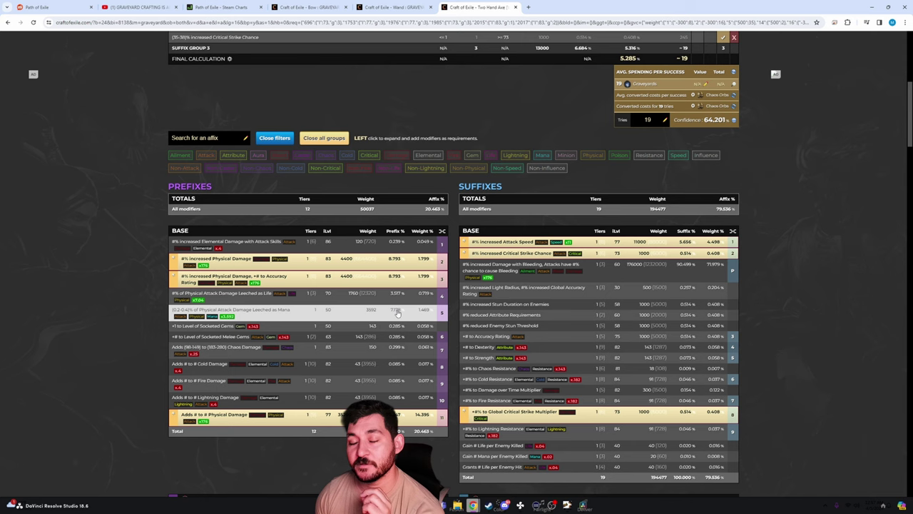
Leave the Vaal Axe page for the Wand calculation and scroll to its affix lists
scroll(361, 346, up, 3)
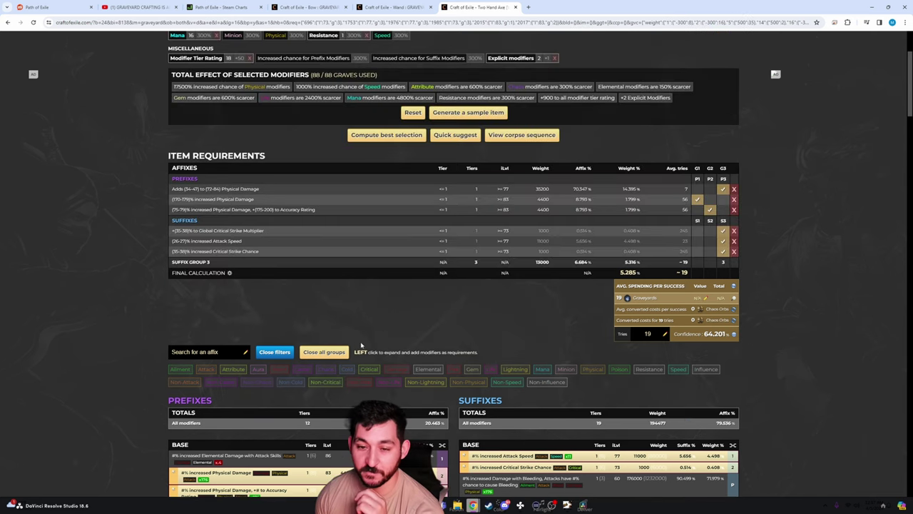
scroll(321, 326, up, 2)
scroll(326, 317, down, 5)
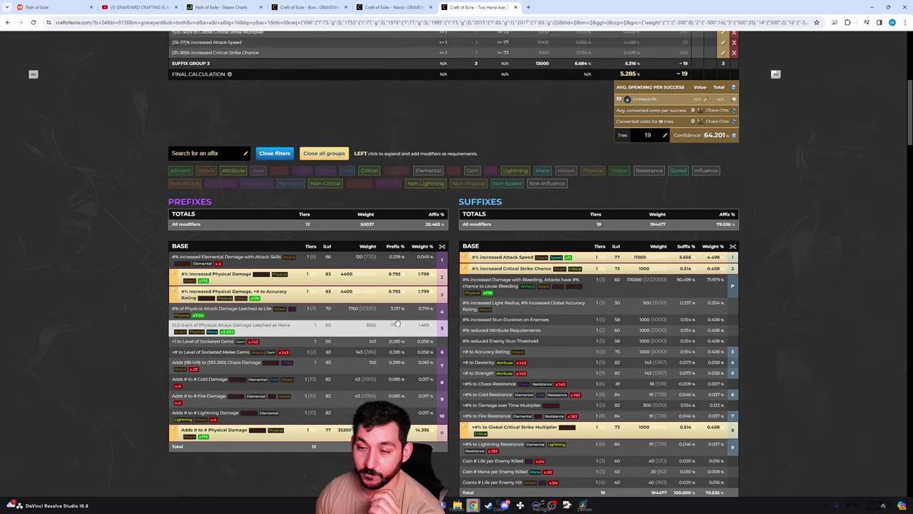
click(308, 7)
click(392, 7)
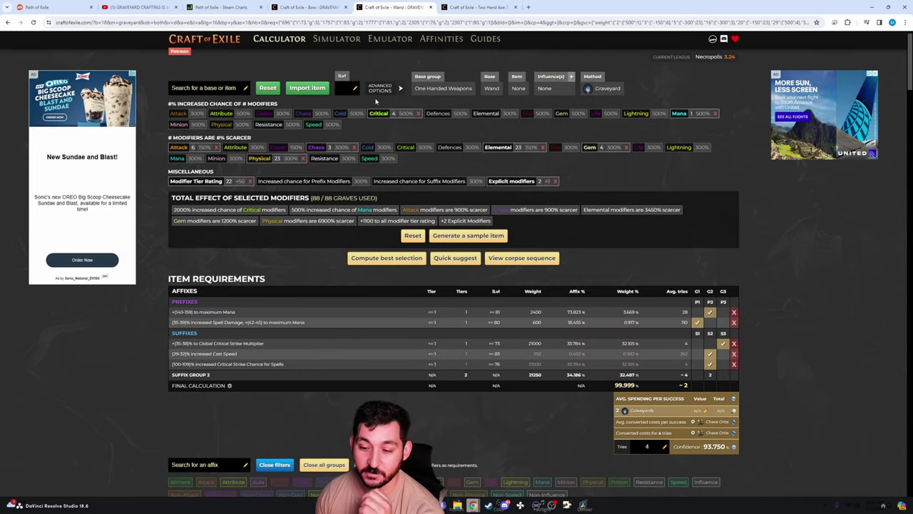
scroll(324, 282, down, 5)
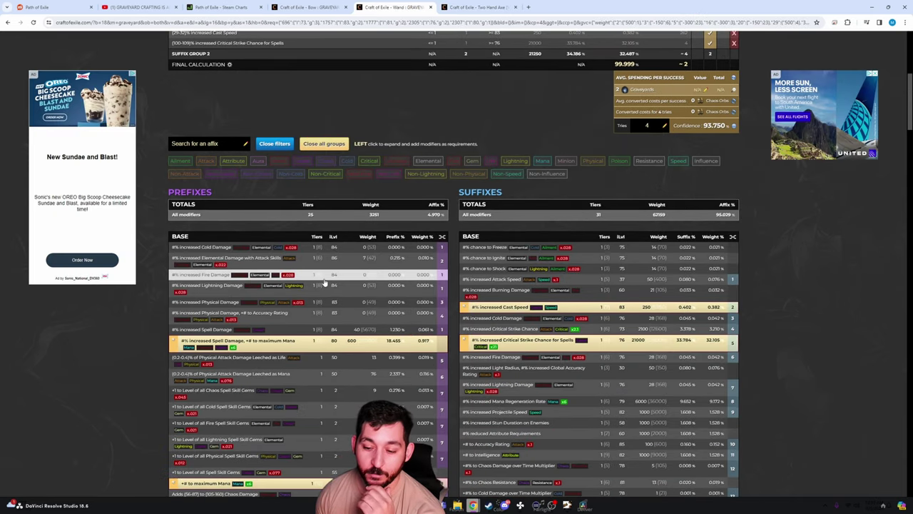
scroll(127, 311, down, 3)
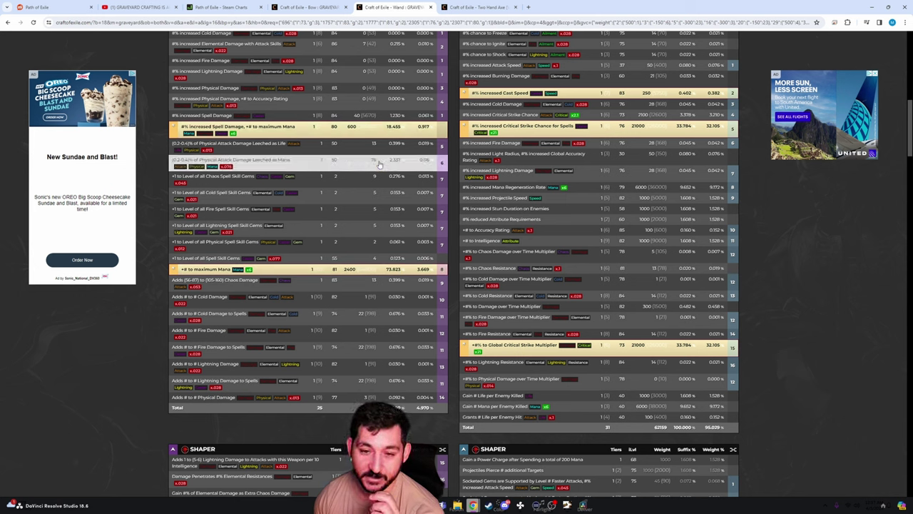
Require the (100-109)% increased Spell Damage tier on the Wand and compute the best graveyard
click(384, 116)
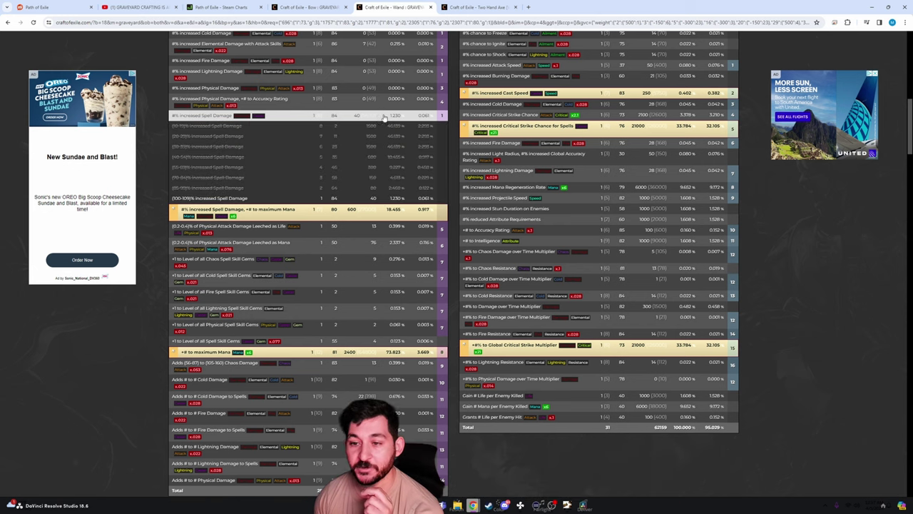
click(382, 116)
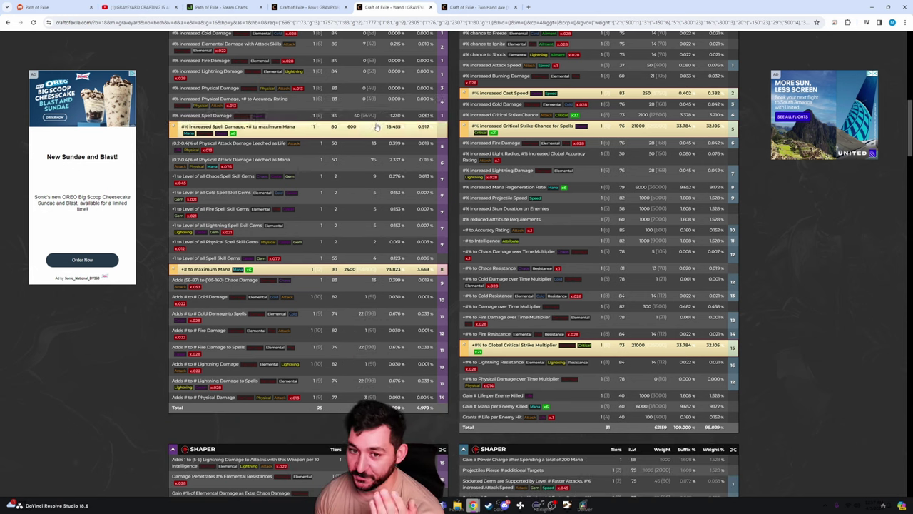
click(375, 117)
click(381, 200)
scroll(597, 254, up, 6)
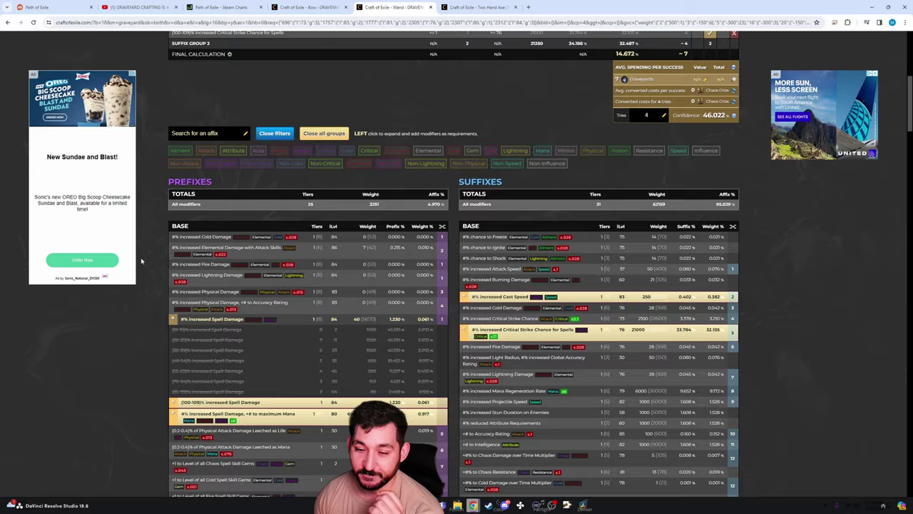
click(396, 143)
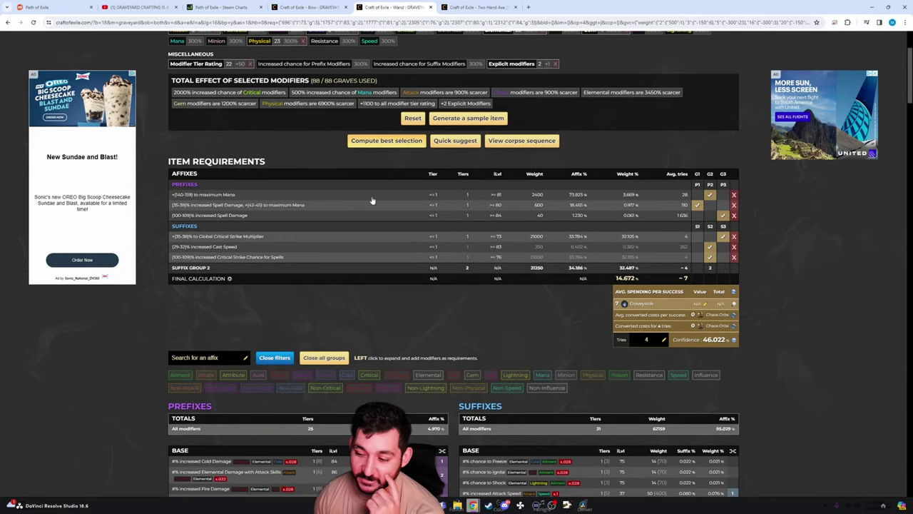
scroll(317, 272, down, 2)
scroll(316, 271, down, 4)
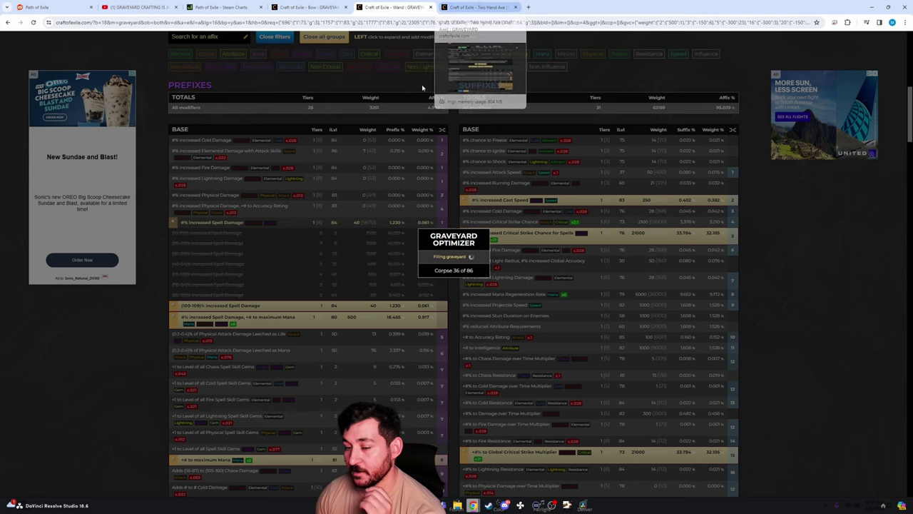
scroll(352, 249, up, 6)
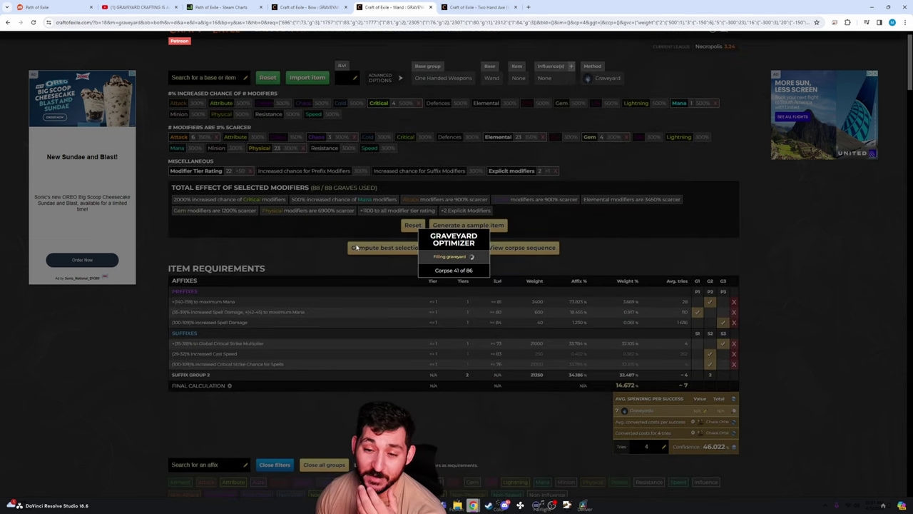
Check the Vaal Axe and Wand pages, ending on the Bow calculation
click(471, 5)
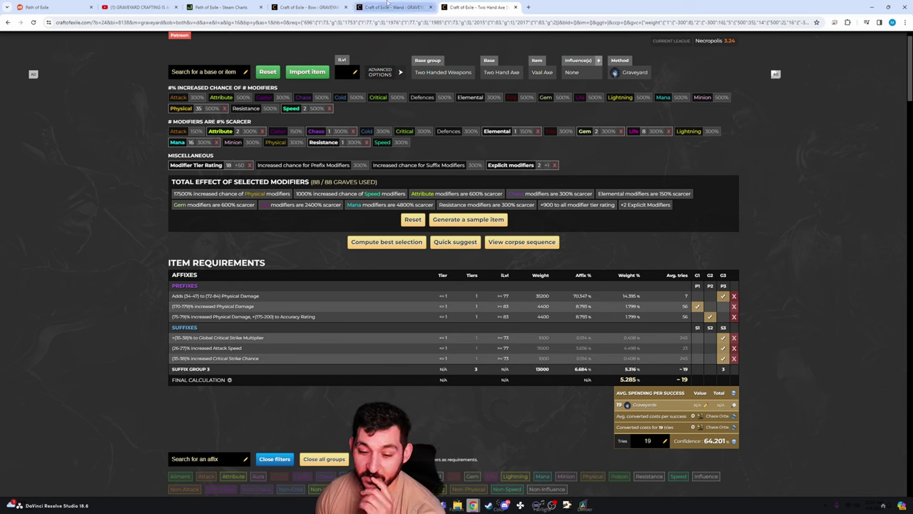
click(388, 6)
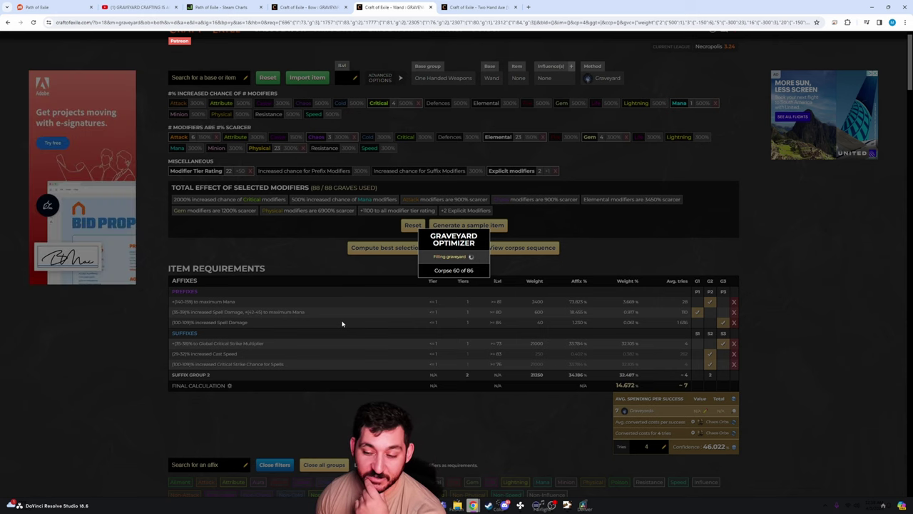
click(307, 7)
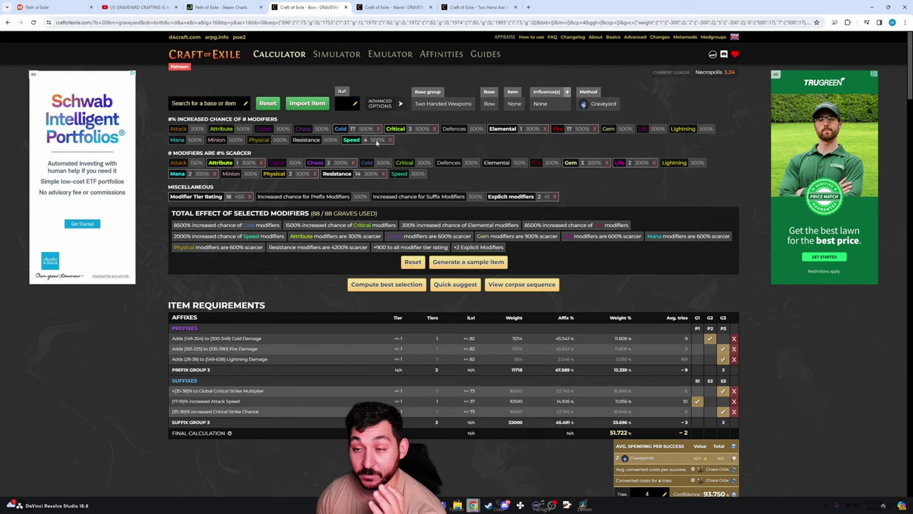
Check the Vaal Axe page, then view the Wand result: 8.140% chance, about 13 tries
scroll(632, 368, down, 2)
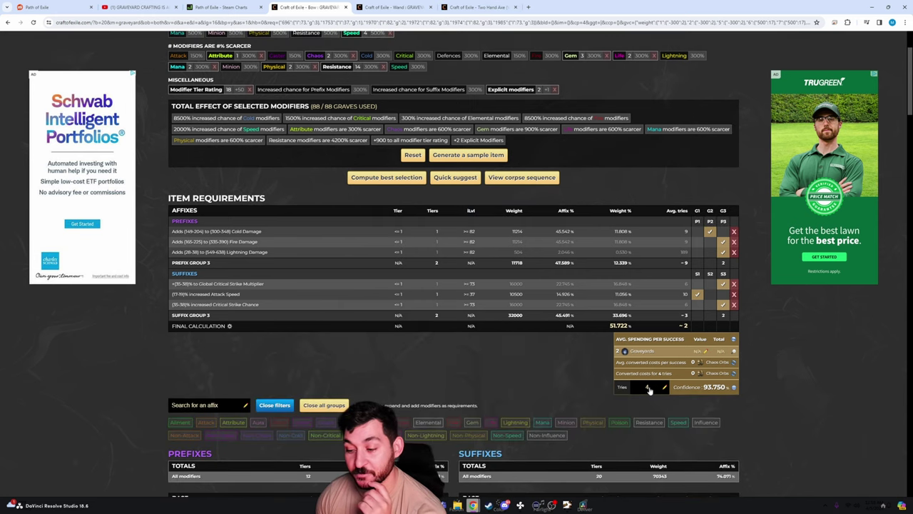
click(474, 7)
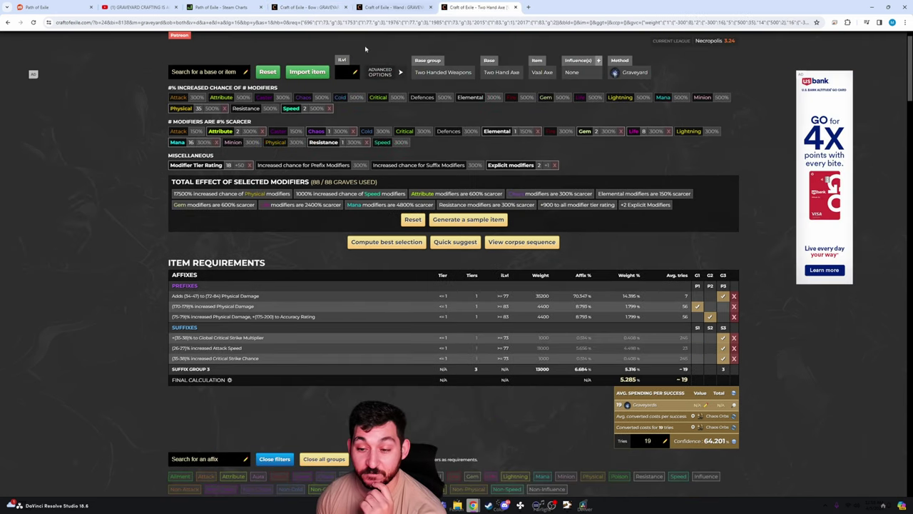
click(392, 7)
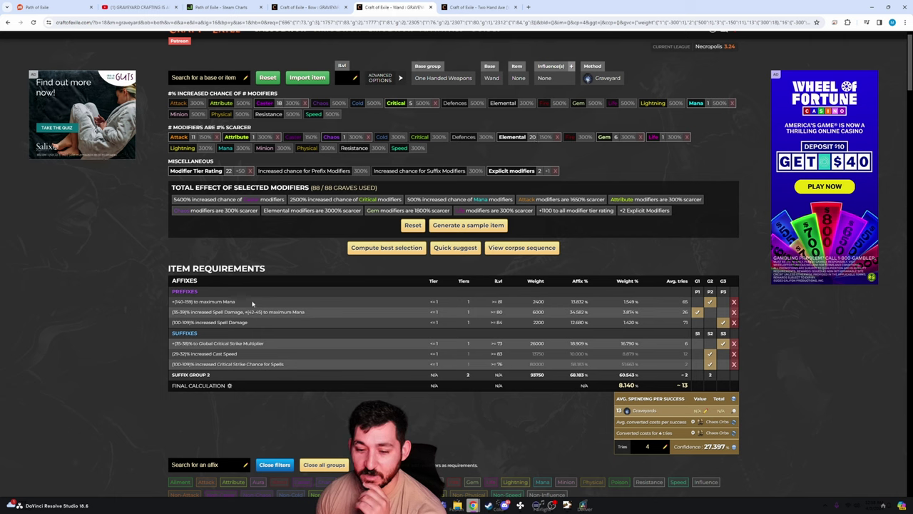
Set the Wand graveyard to 15 tries
click(645, 446)
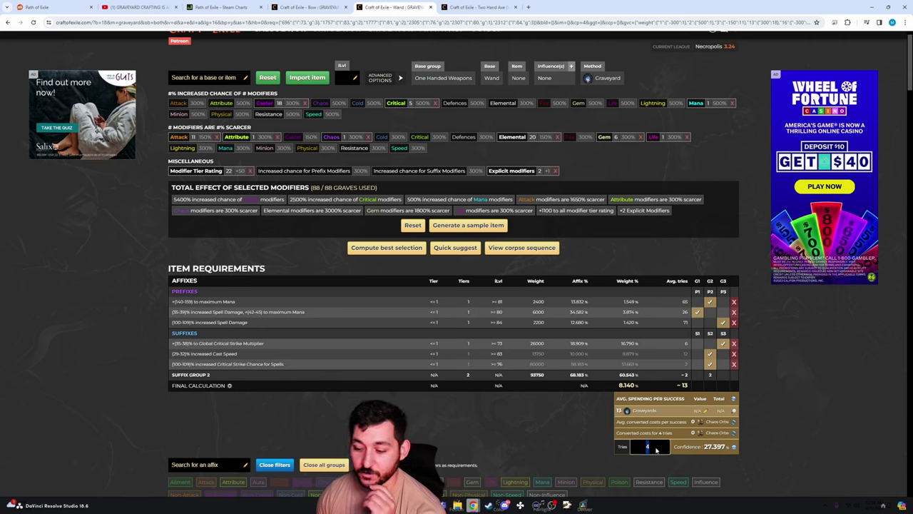
text(15)
key(Return)
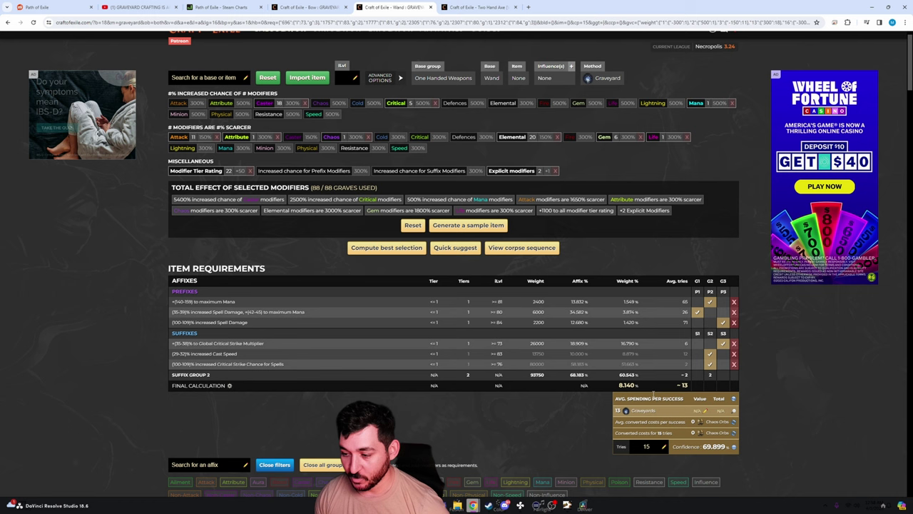
Remove the Spell Damage requirement and set the Wand to 4 tries for 80.246% confidence
click(734, 322)
click(647, 437)
text(4)
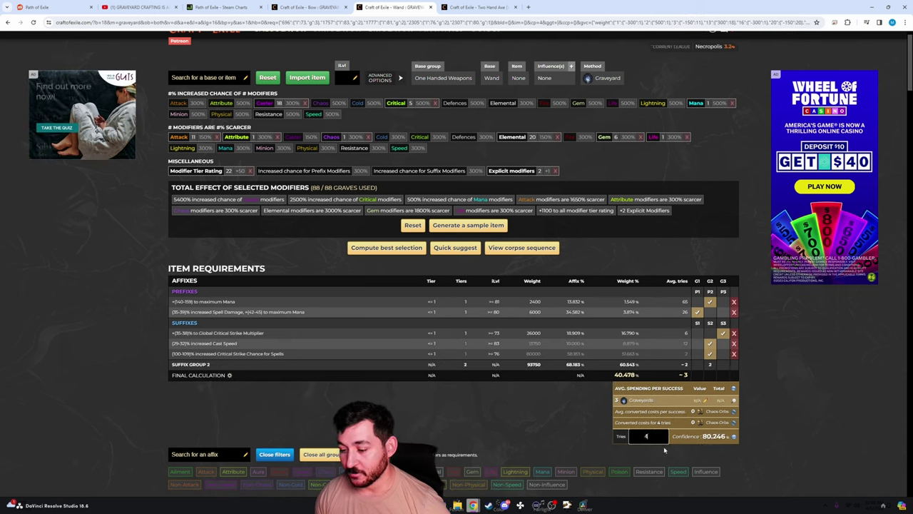
key(Return)
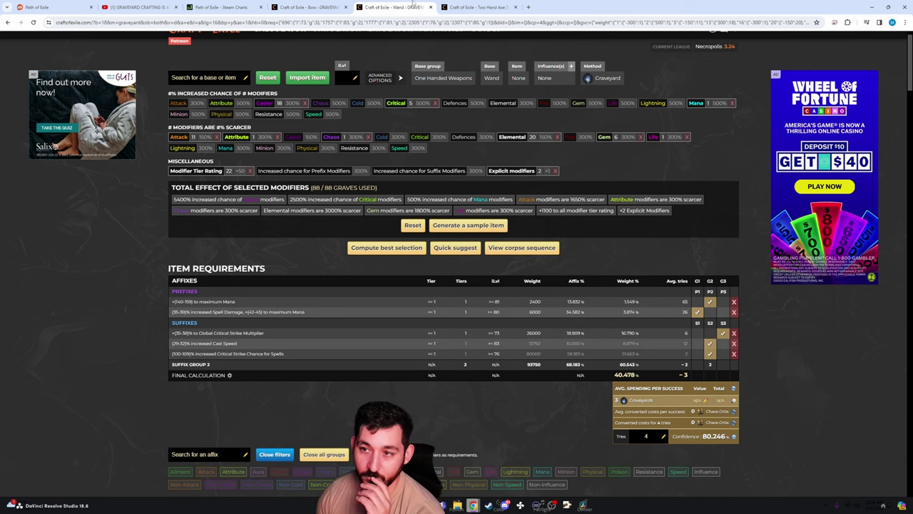
Compare the Wand and Vaal Axe pages while trying 25, then 42 tries on the axe
click(477, 8)
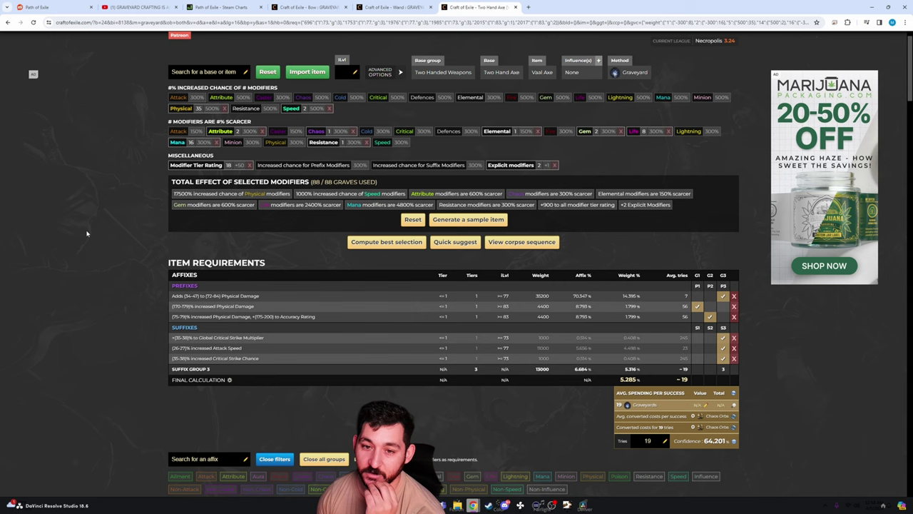
click(392, 7)
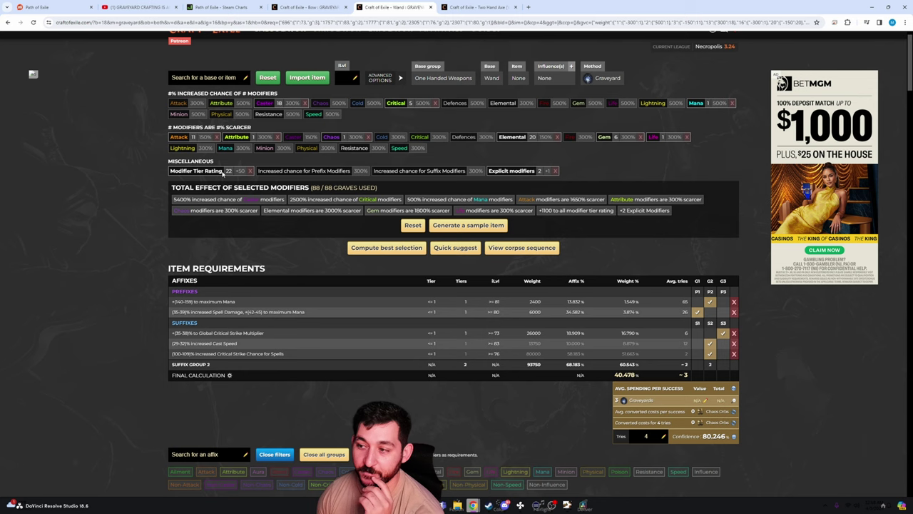
key(ctrl+Tab)
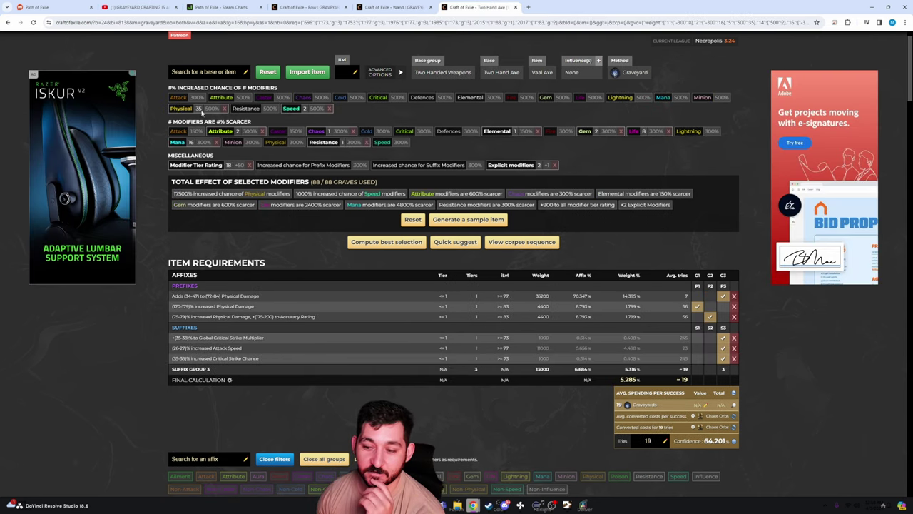
double_click(651, 442)
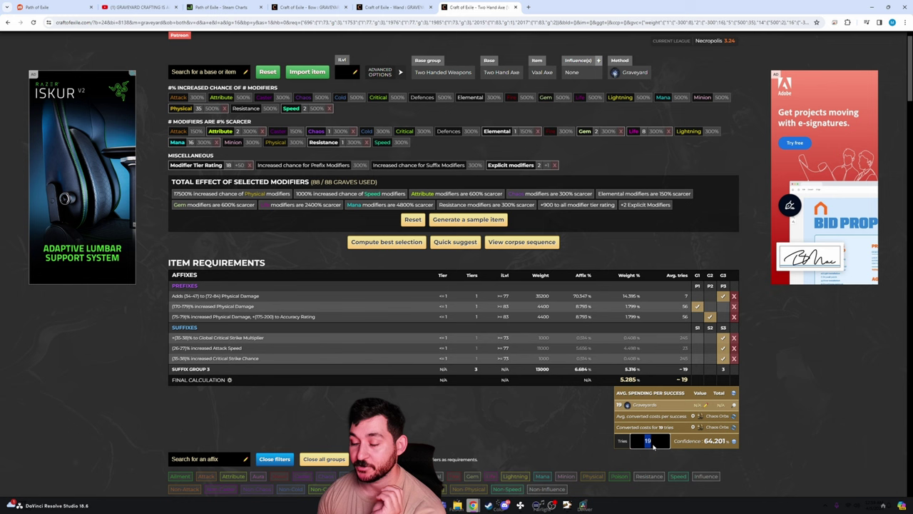
text(25)
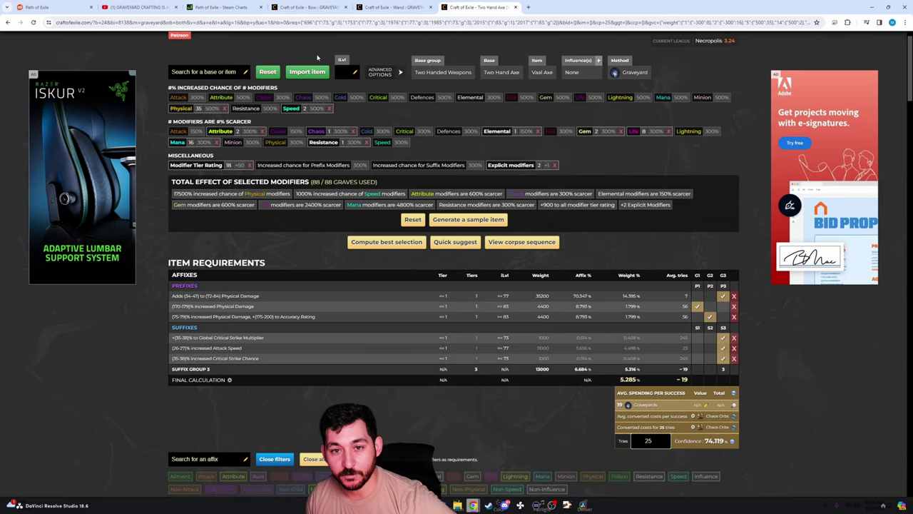
click(393, 8)
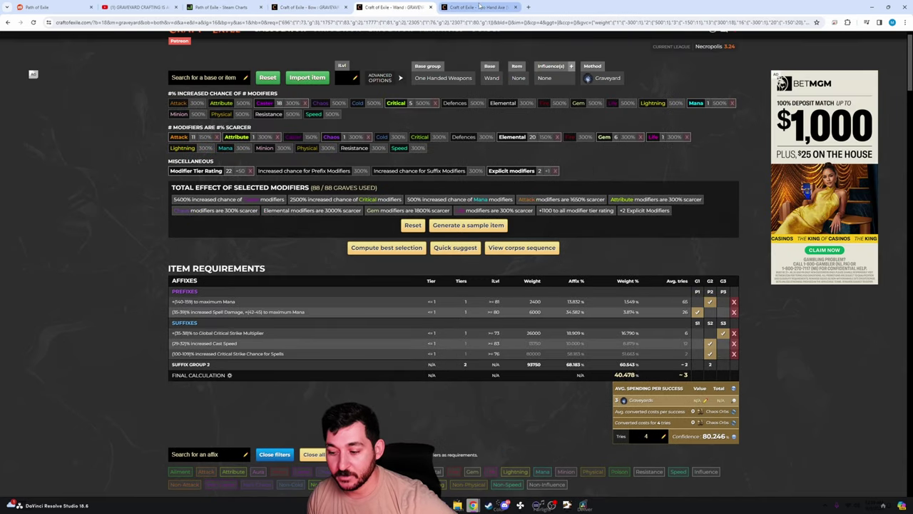
click(479, 7)
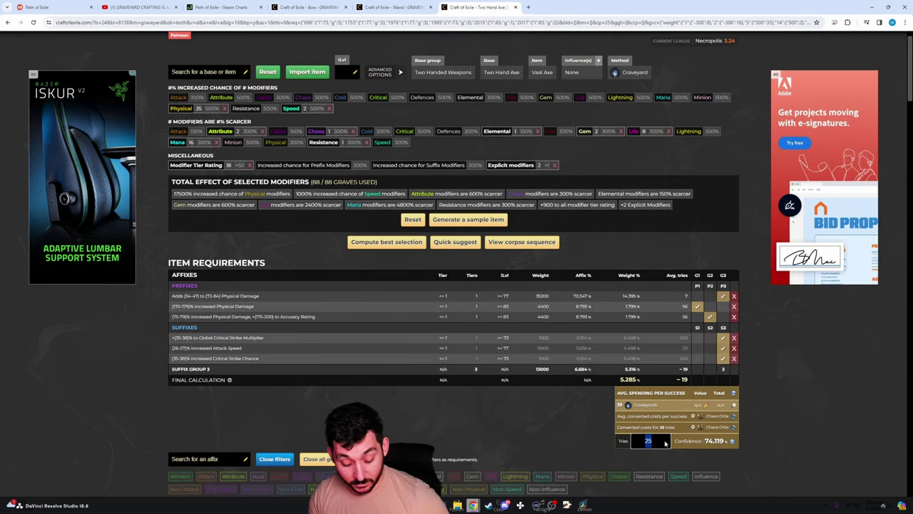
text(42)
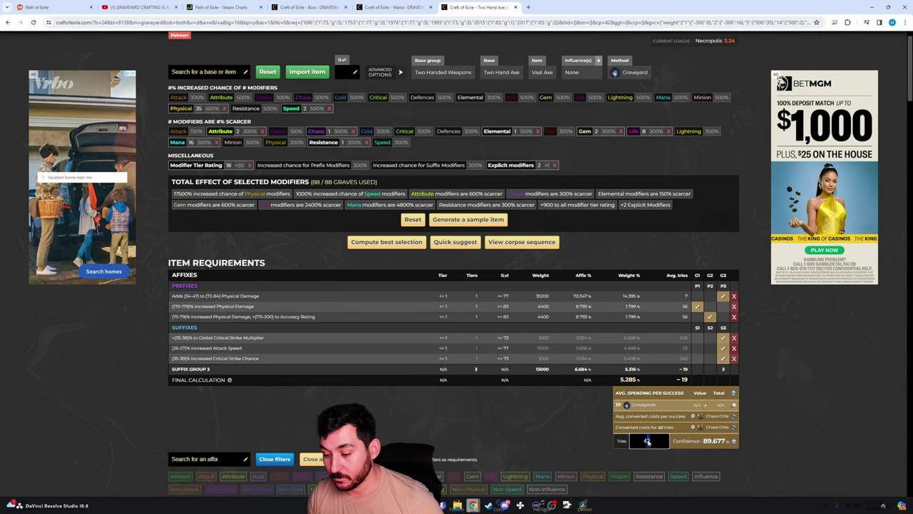
scroll(648, 437, up, 1)
Set the Wand to 6 tries for 91.220% confidence
key(ctrl+shift+Tab)
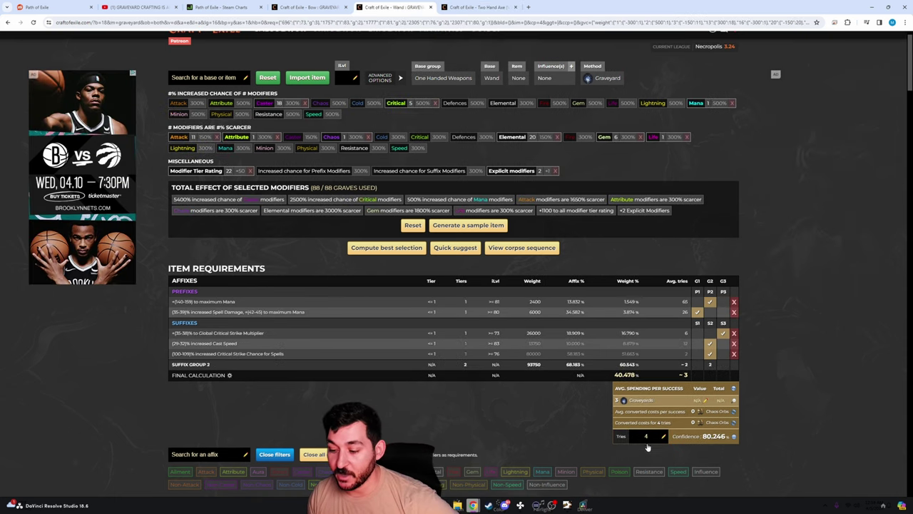
double_click(646, 436)
text(6)
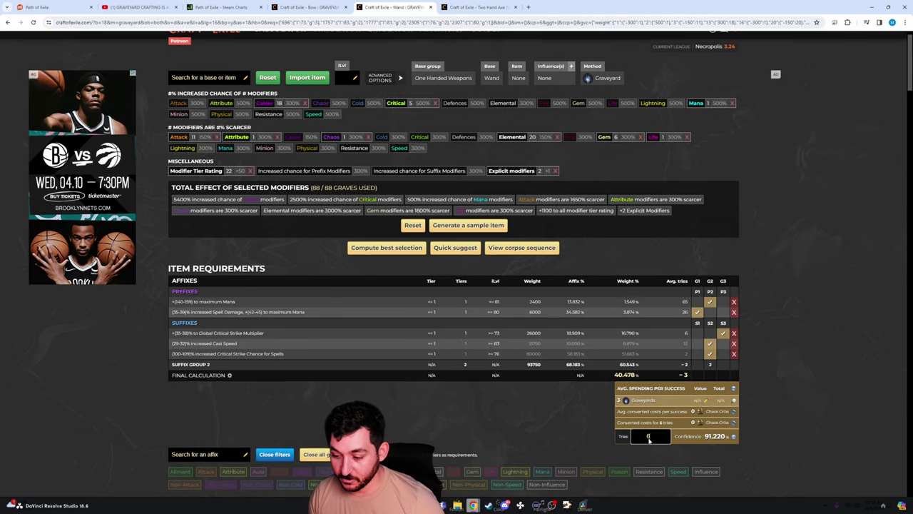
Check the Bow page, then confirm 43 tries on the Vaal Axe for 90.220% confidence
click(314, 6)
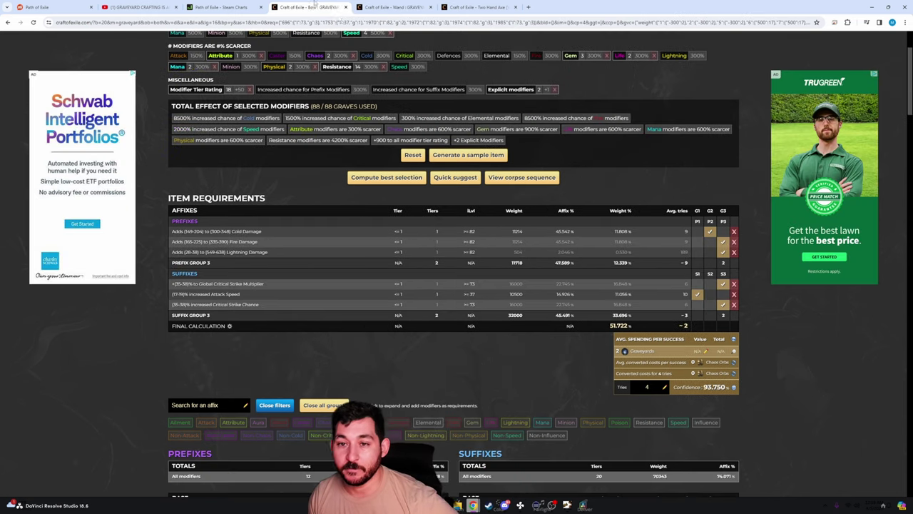
click(494, 6)
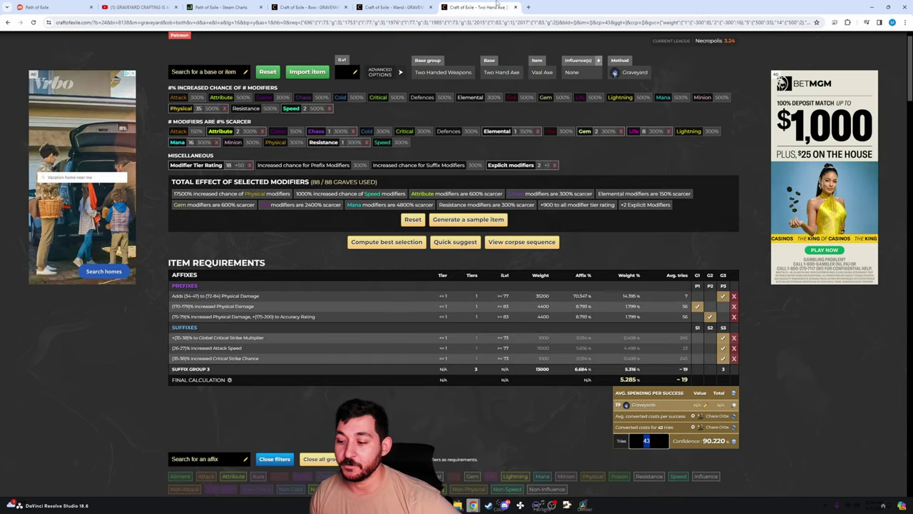
click(704, 447)
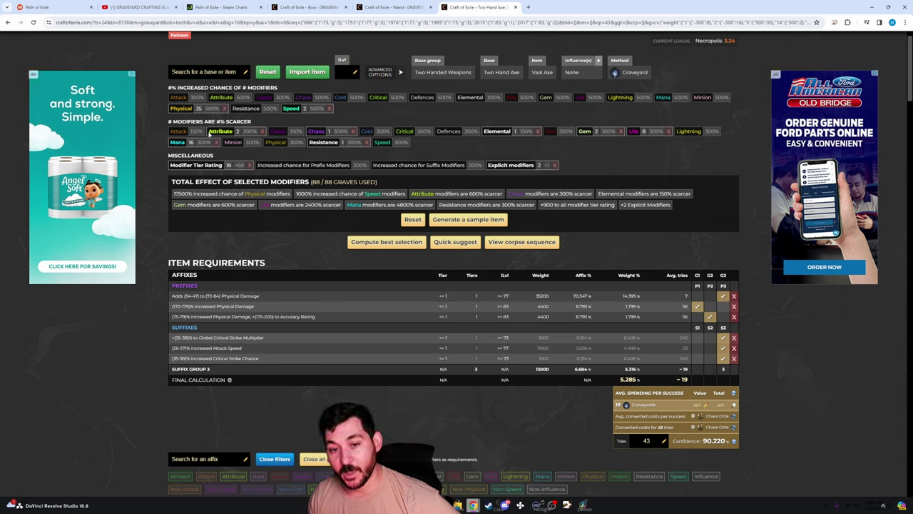
Launch Windows Calculator and move it beside the axe results
key(super)
text(calc)
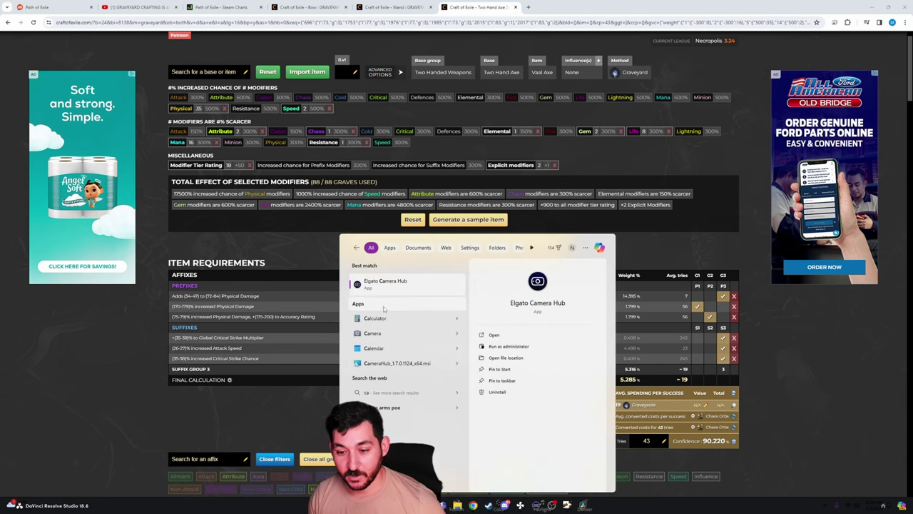
key(Return)
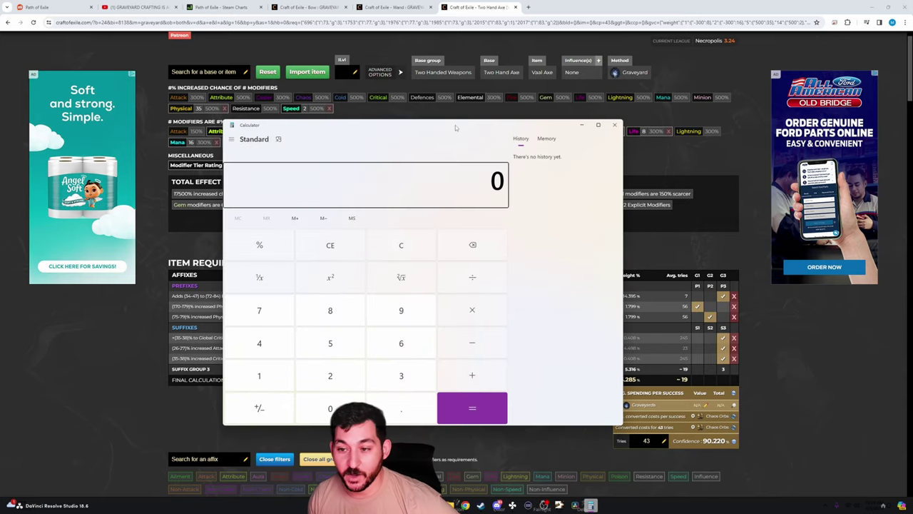
drag(395, 126, 226, 158)
Calculate 35 × 43 = 1,505 and reposition the calculator window
text(35)
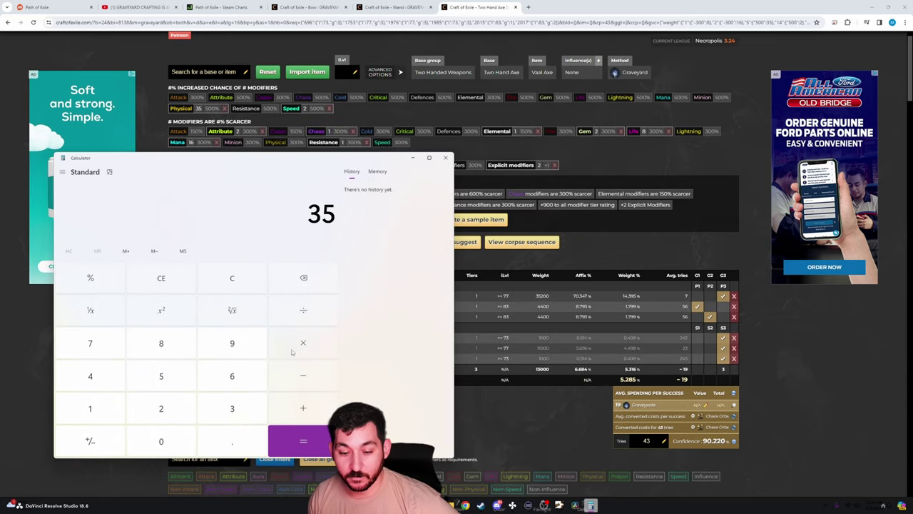
click(302, 347)
click(97, 386)
click(232, 421)
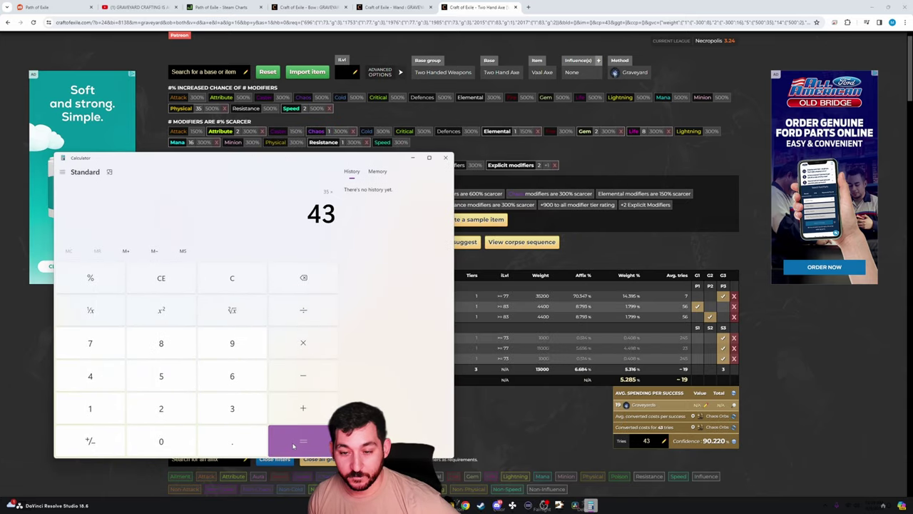
click(285, 438)
drag(320, 164, 284, 269)
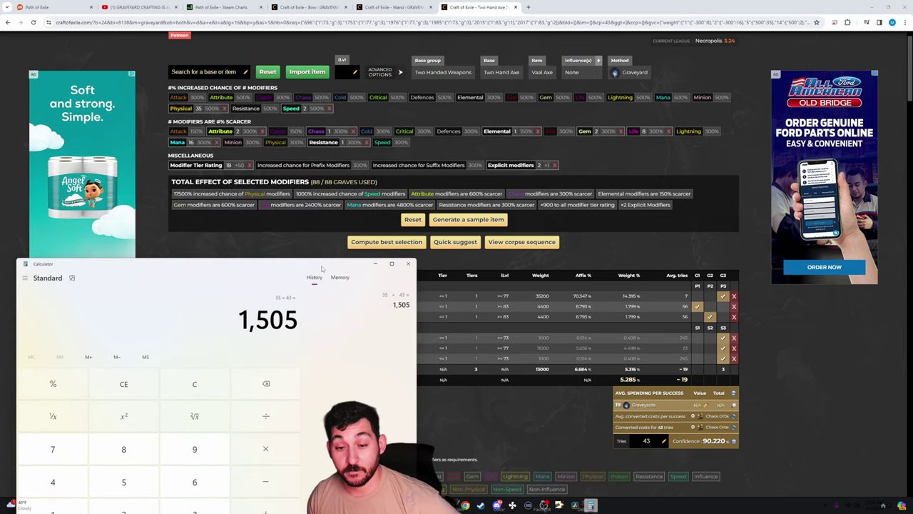
drag(324, 269, 480, 140)
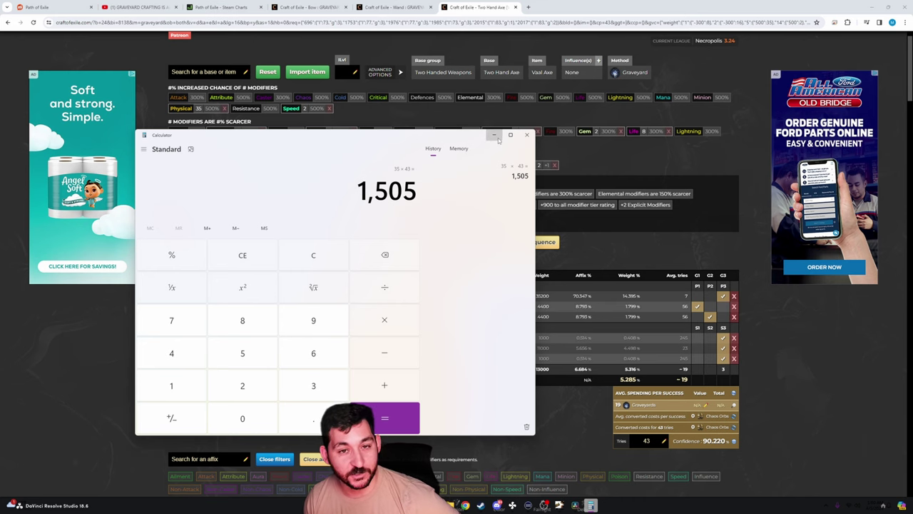
Drop the Critical Strike Chance and Multiplier requirements from the Vaal Axe and recompute the best graveyard
click(495, 136)
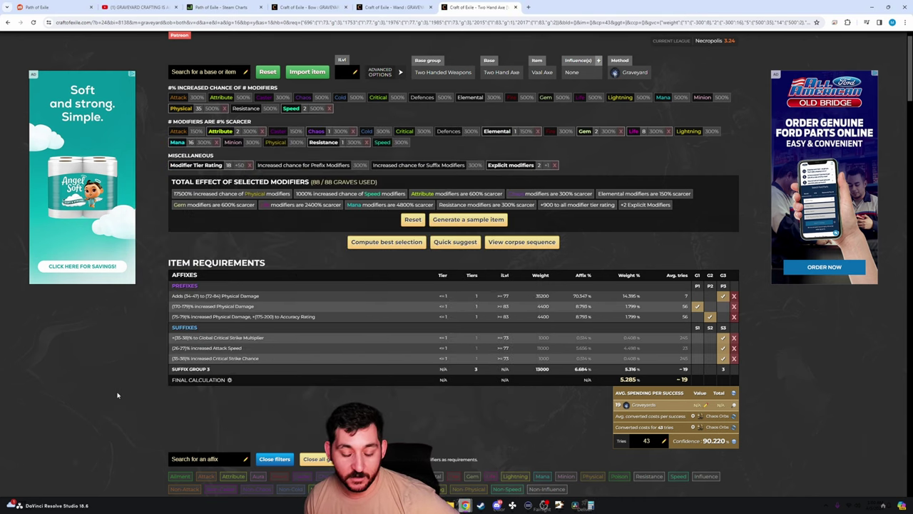
scroll(118, 395, down, 3)
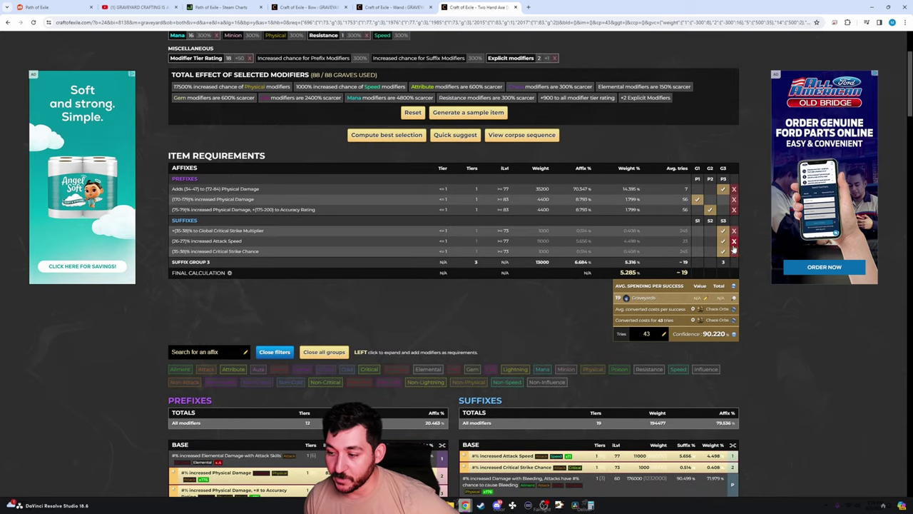
click(735, 251)
click(735, 231)
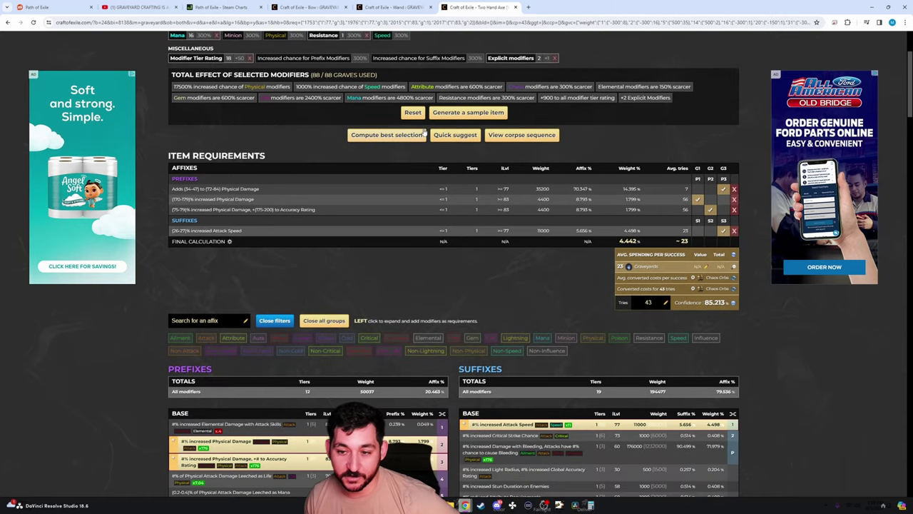
click(413, 134)
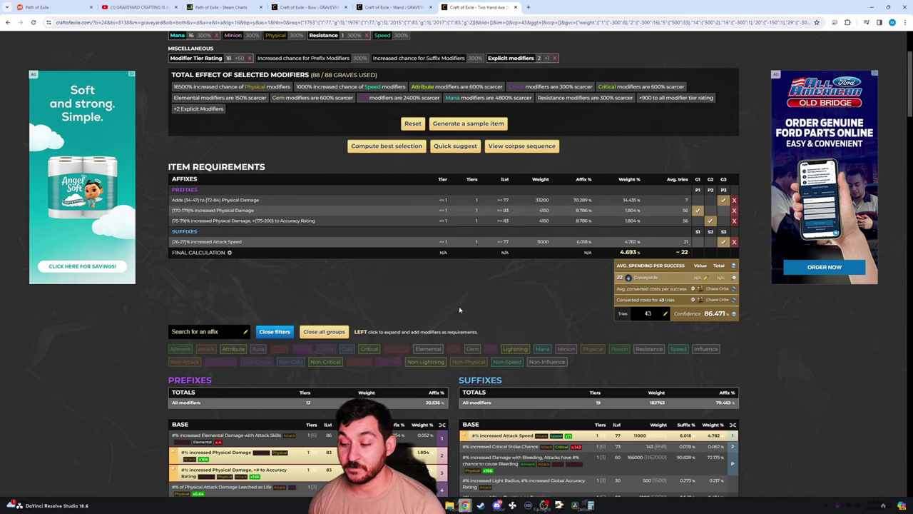
Set the Vaal Axe to 33 tries, reaching 78.457% confidence at 4.693% chance
click(659, 321)
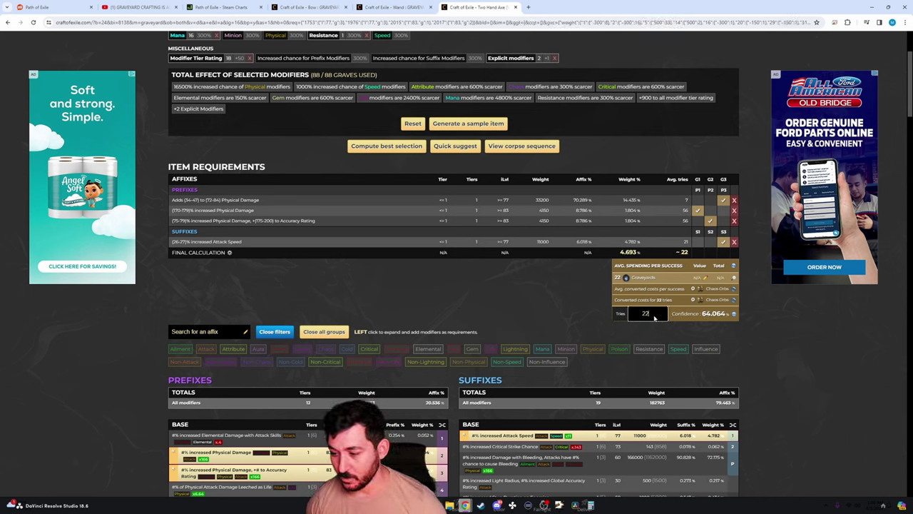
text(3)
key(BackSpace)
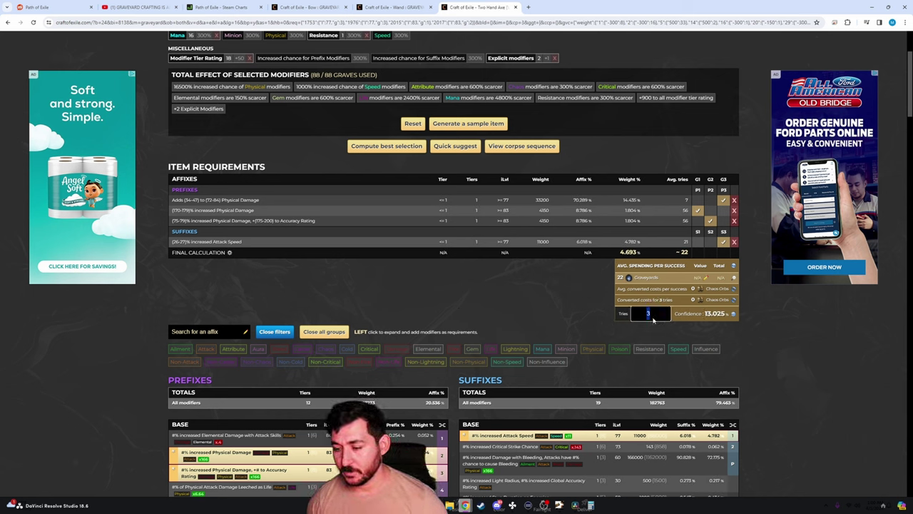
text(25)
key(Return)
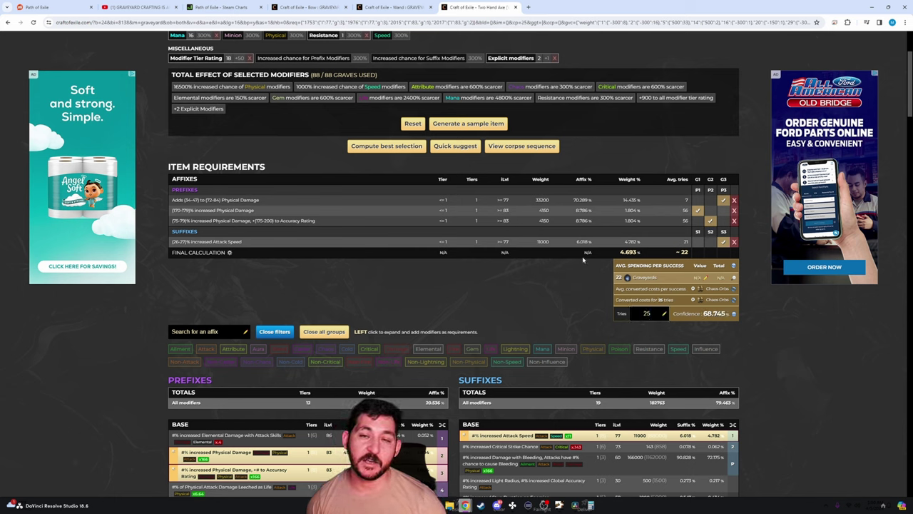
click(648, 319)
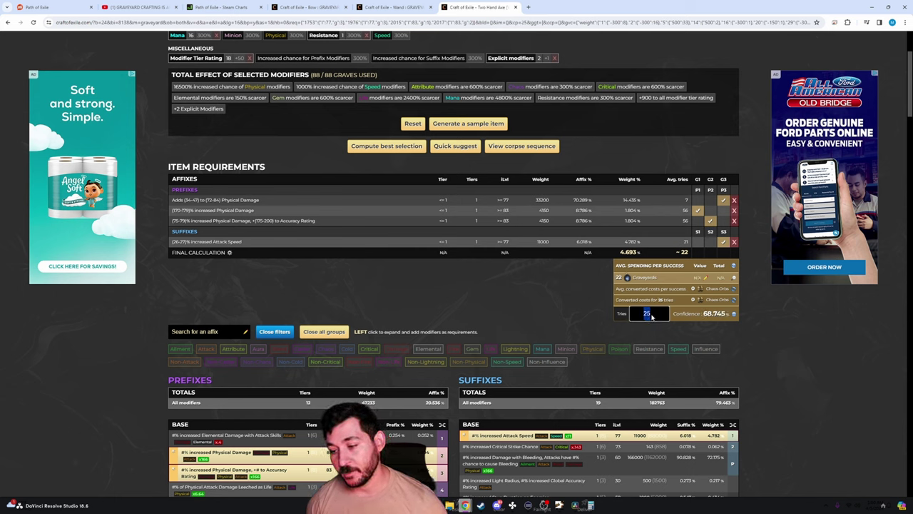
text(33)
key(Return)
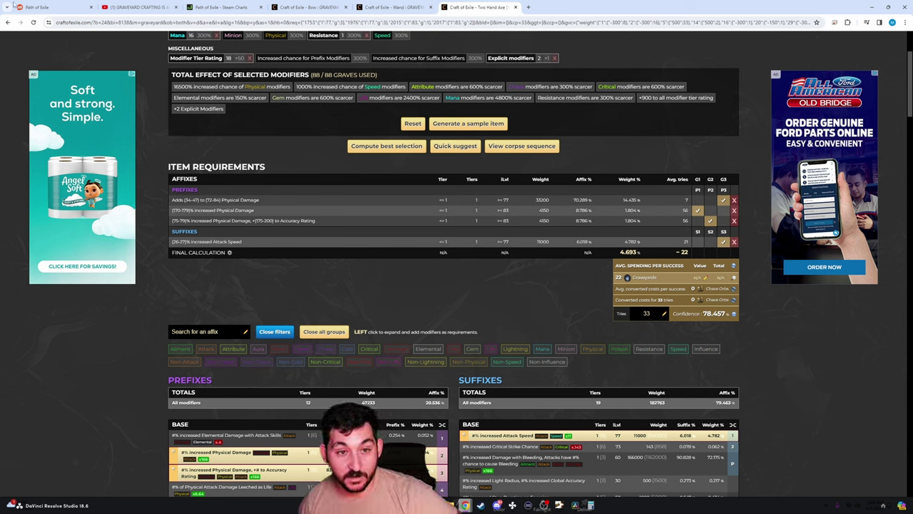
Compare with the reddit axe screenshot, then remove the Attack Speed suffix requirement from the Vaal Axe craft
click(72, 4)
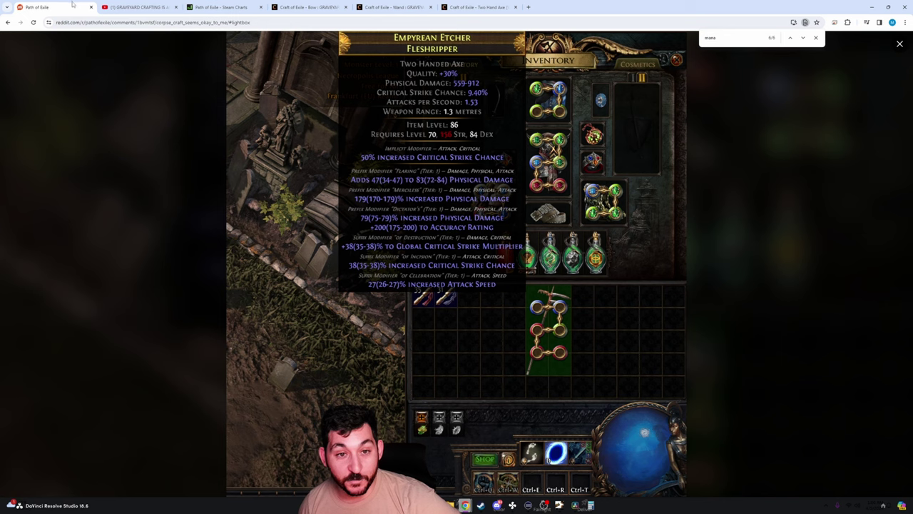
click(473, 7)
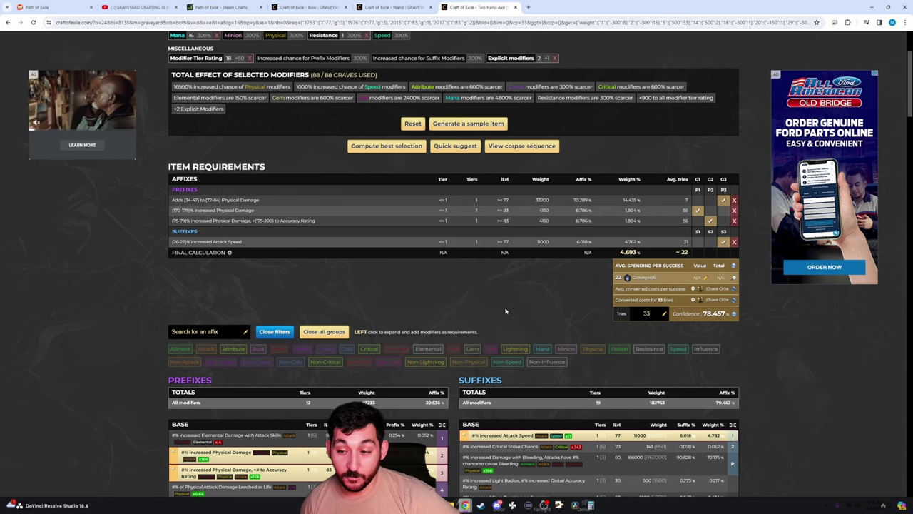
click(734, 243)
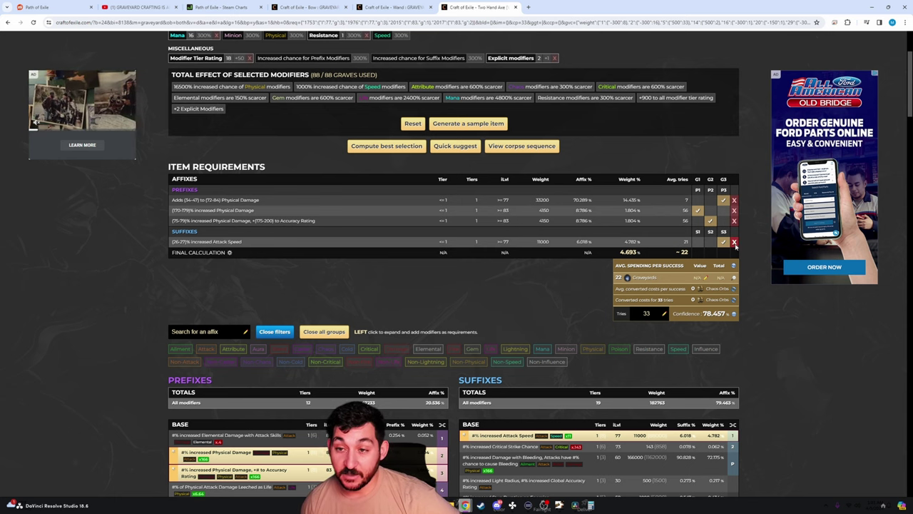
scroll(343, 294, up, 2)
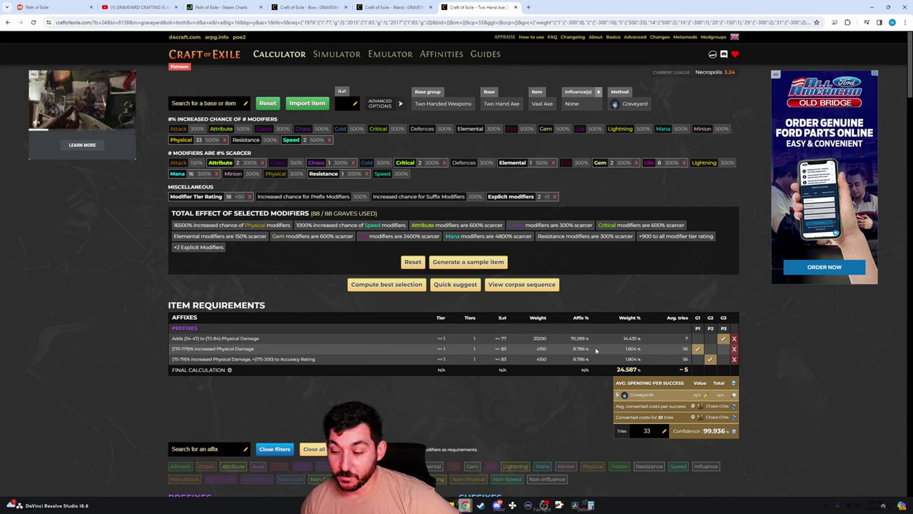
Remove the Critical and Explicit modifier corpses from the Vaal Axe graveyard
click(443, 163)
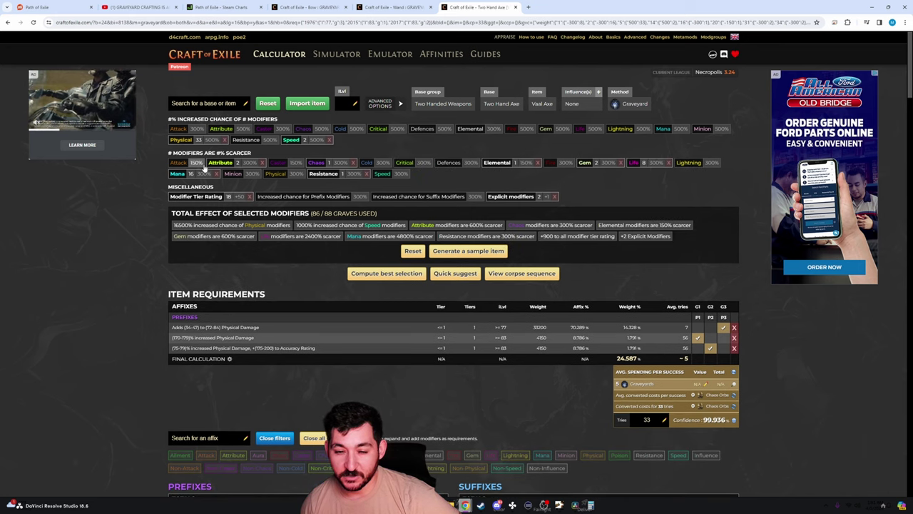
scroll(228, 314, down, 6)
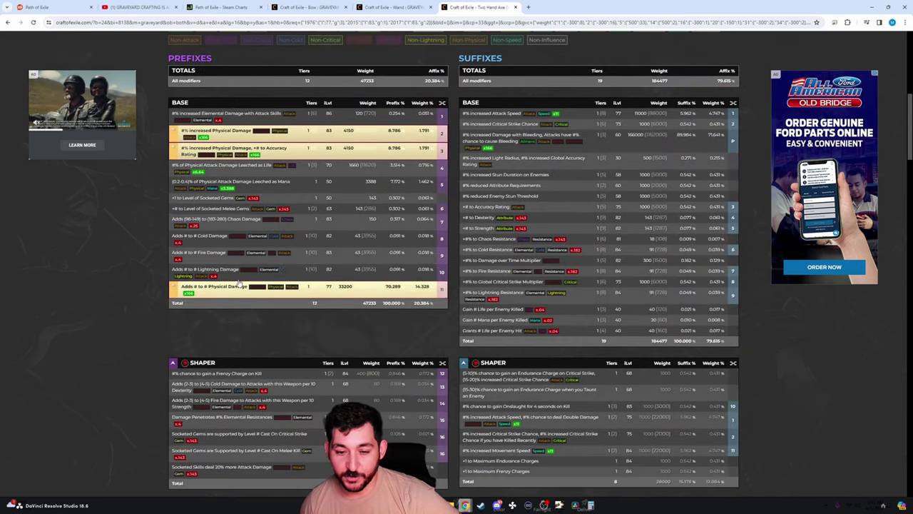
scroll(239, 262, up, 6)
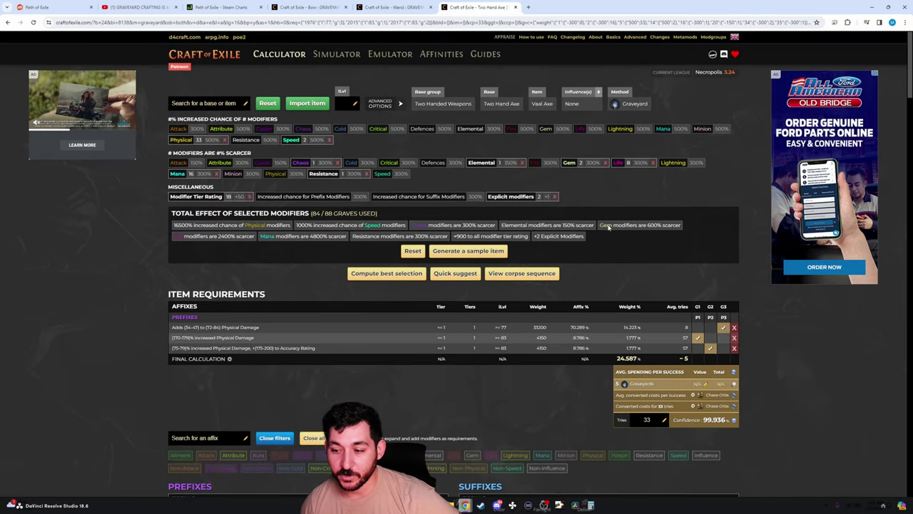
click(554, 196)
click(554, 197)
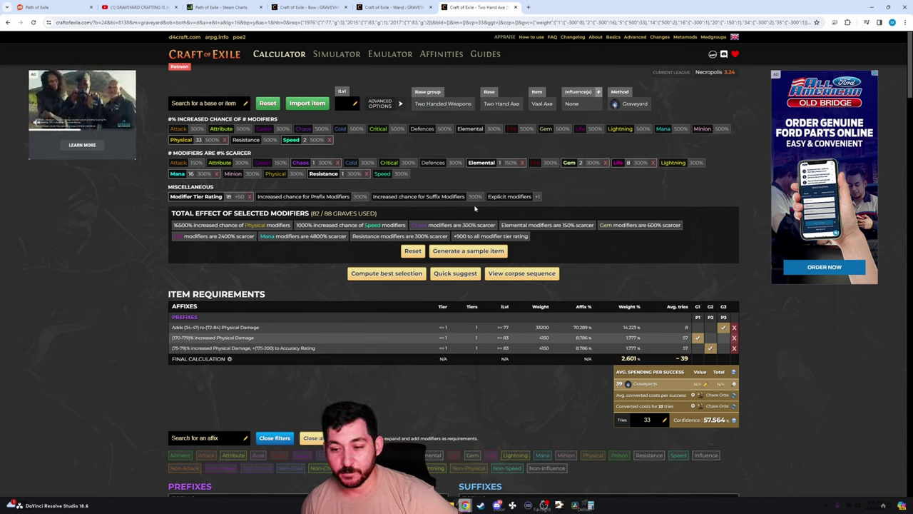
Set Increased chance for Prefix Modifiers corpses to 5
click(367, 197)
click(370, 197)
click(369, 197)
click(371, 197)
click(371, 197)
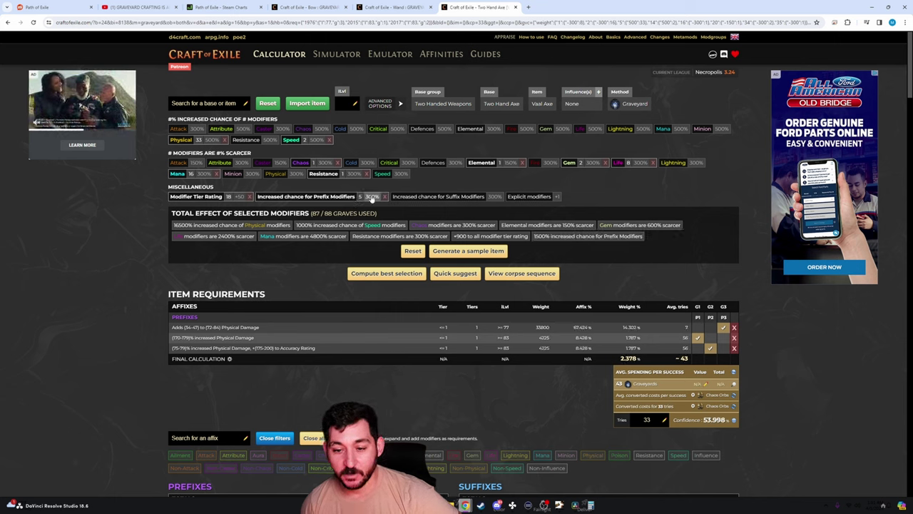
click(371, 197)
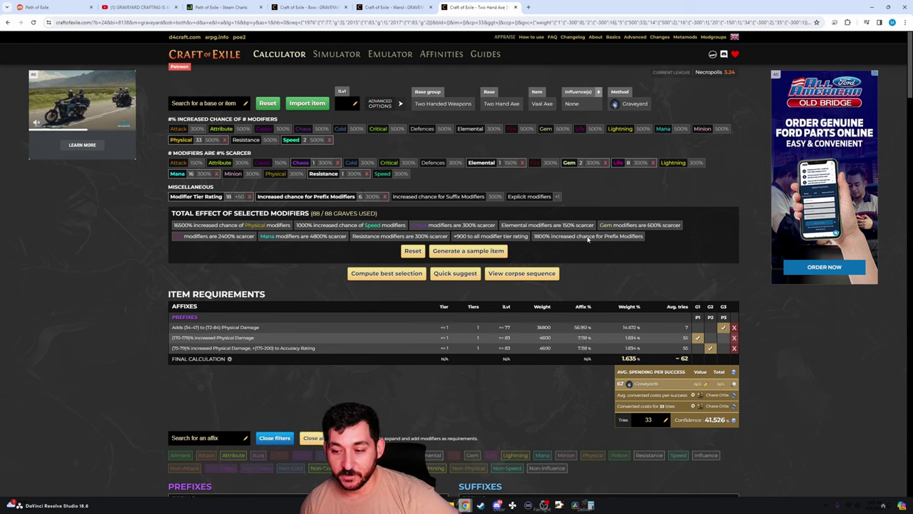
click(385, 197)
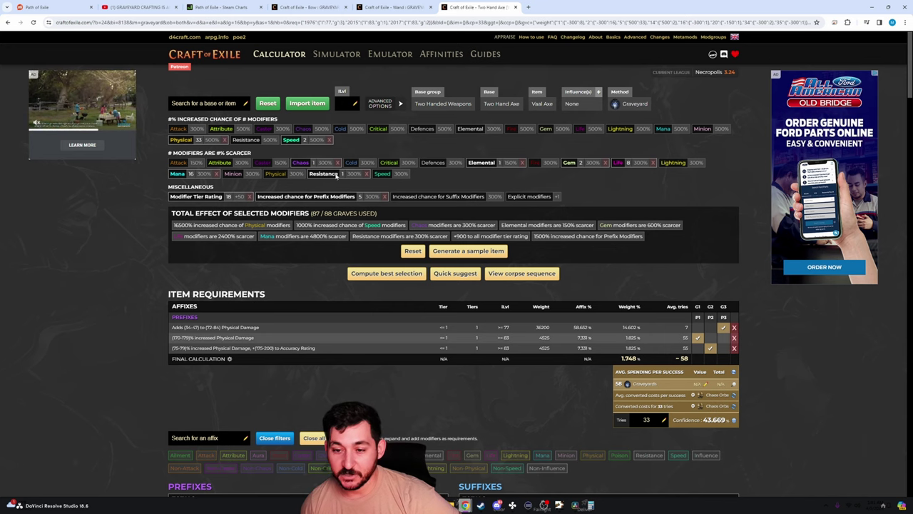
Remove the Resistance and Speed corpses, leaving 84 of 88 graves used
scroll(264, 332, down, 5)
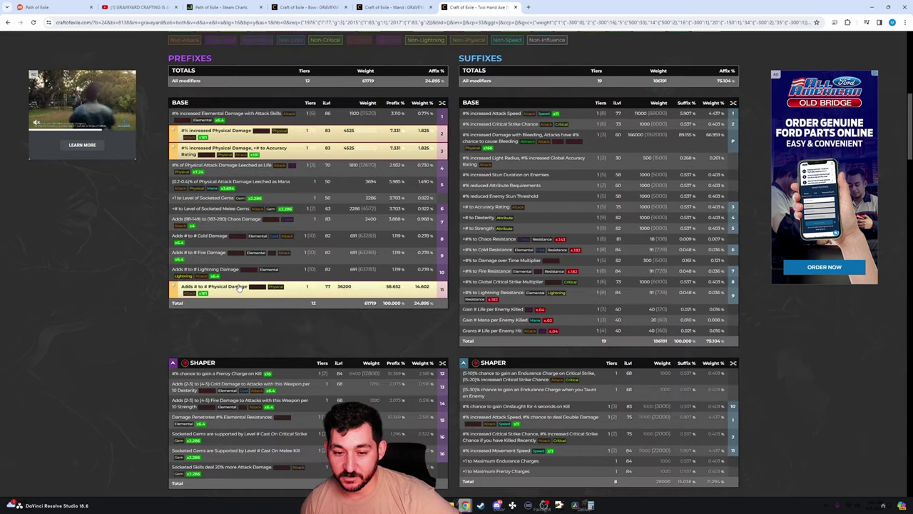
scroll(292, 299, up, 5)
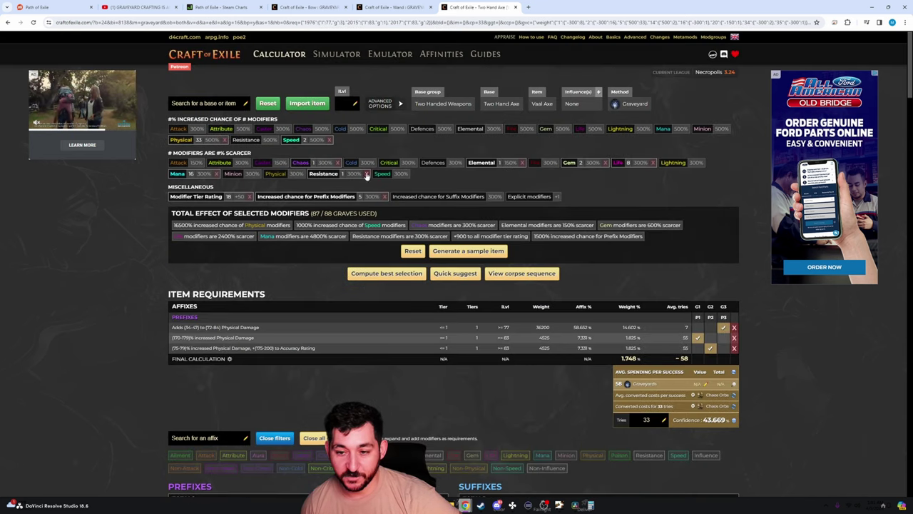
click(367, 173)
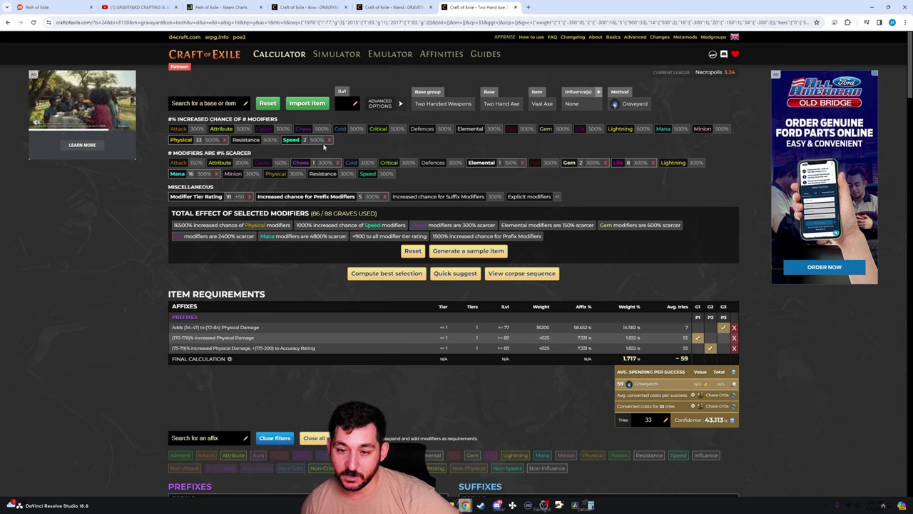
click(328, 140)
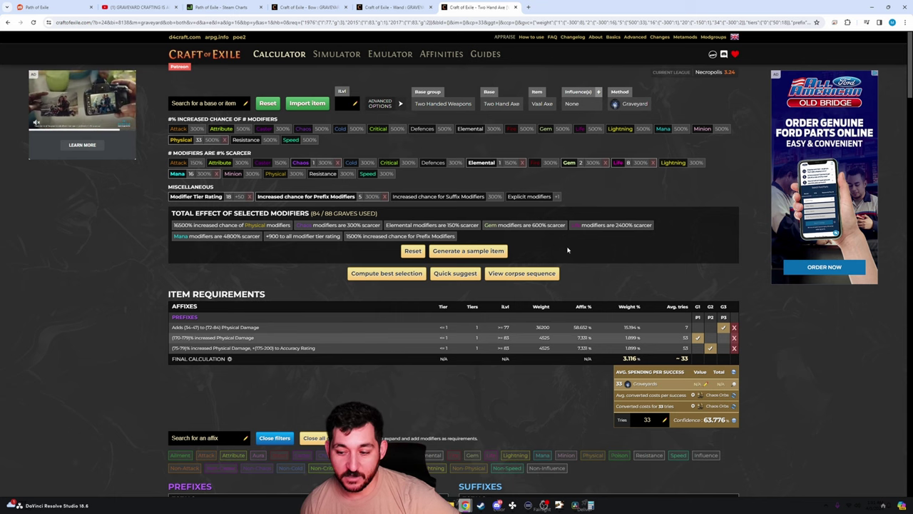
Scroll through the results to review the 2.758% final chance and modifier tables
scroll(574, 251, down, 2)
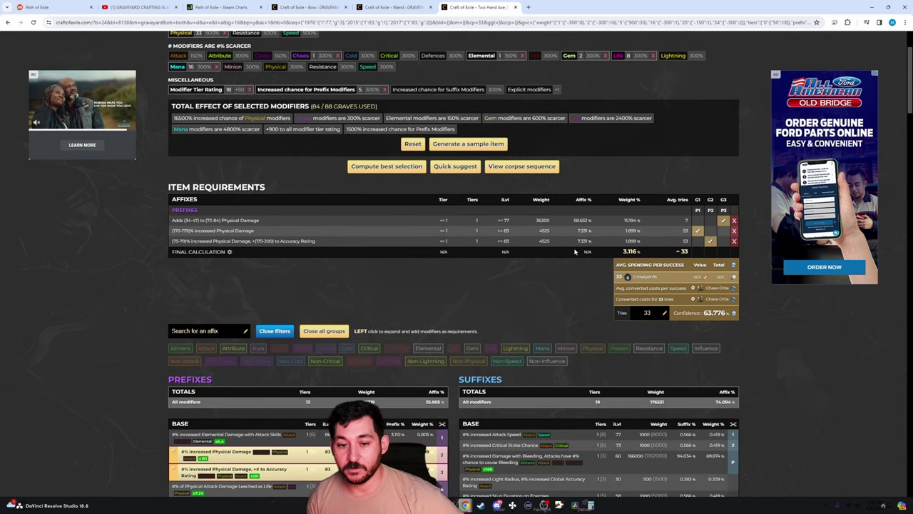
scroll(314, 231, up, 2)
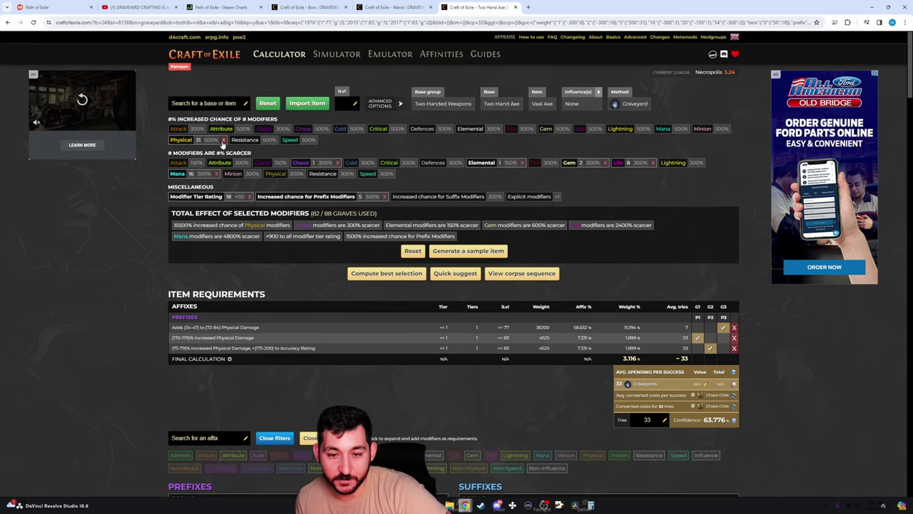
scroll(153, 356, down, 5)
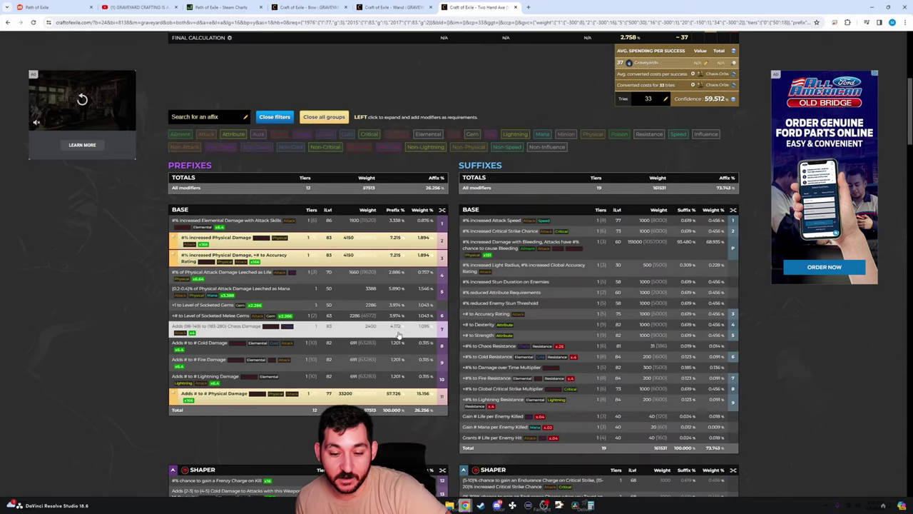
scroll(335, 339, up, 1)
scroll(338, 348, up, 4)
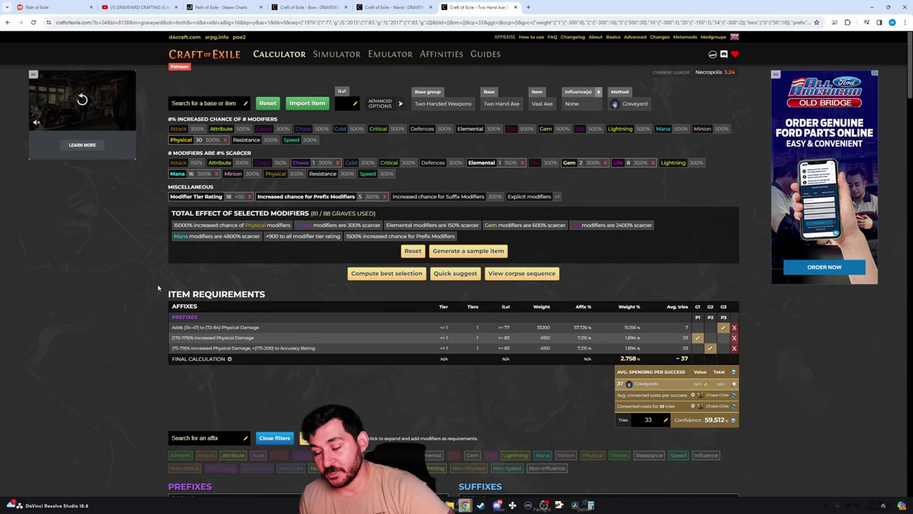
click(306, 7)
click(392, 7)
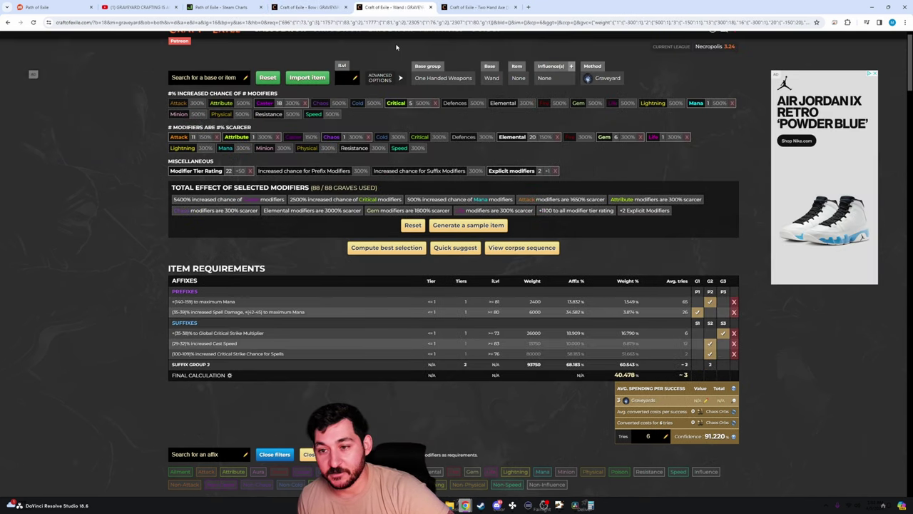
click(307, 7)
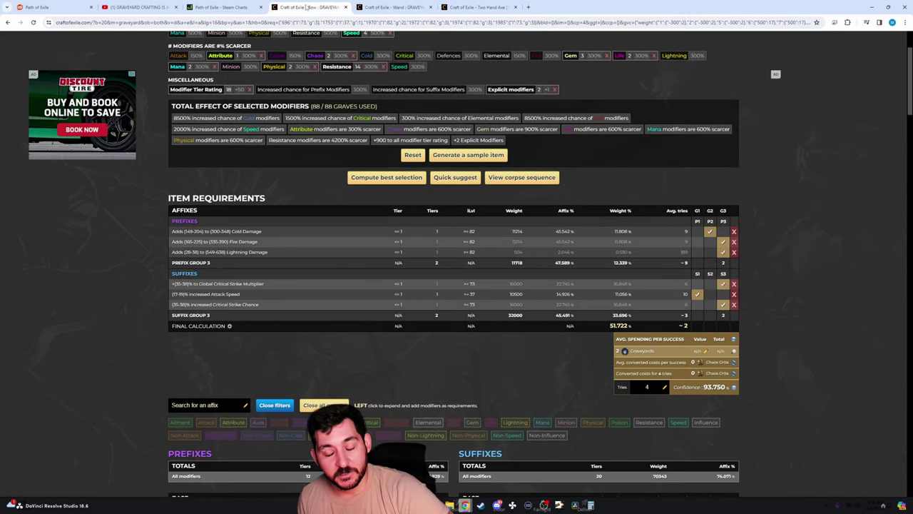
click(476, 7)
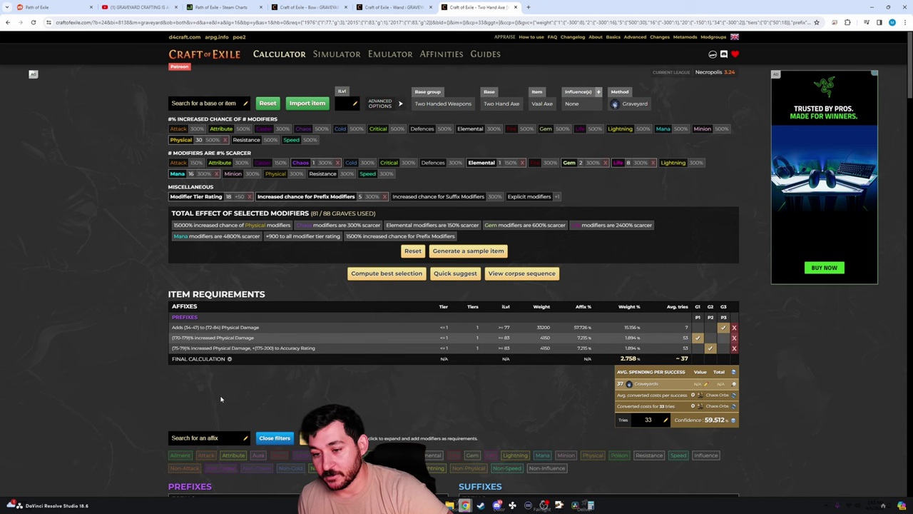
click(394, 7)
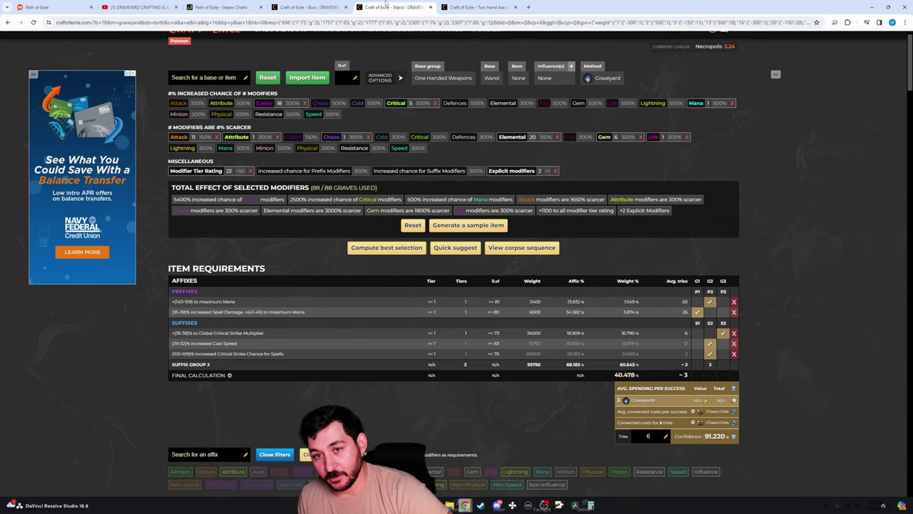
click(306, 7)
click(463, 7)
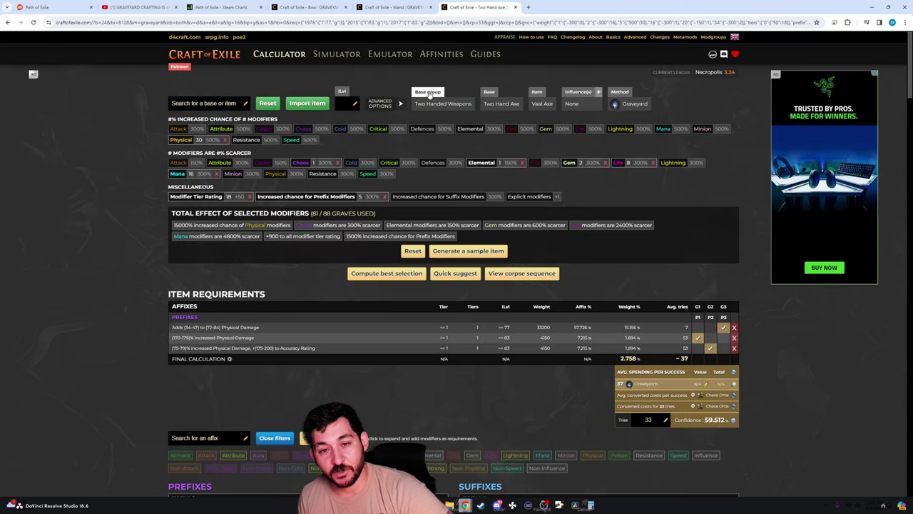